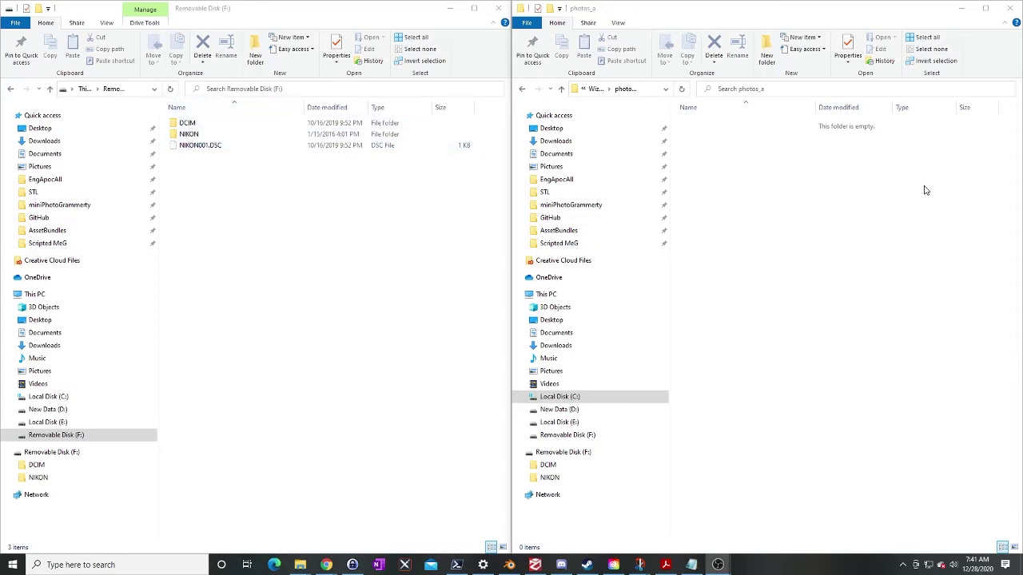
Open the 101D5600 photo folder inside DCIM on the removable disk.
click(185, 121)
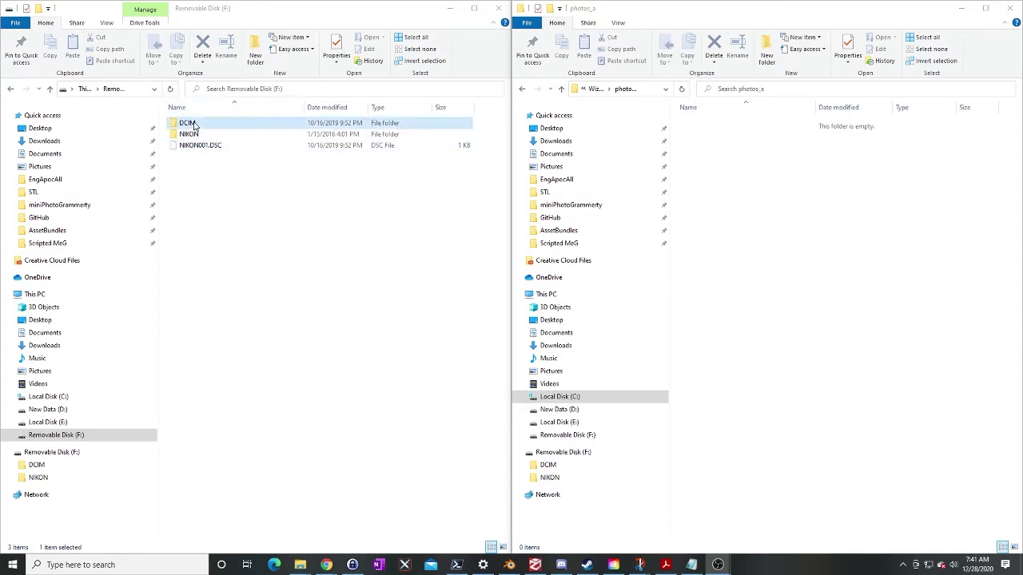
double_click(190, 124)
click(194, 125)
double_click(193, 133)
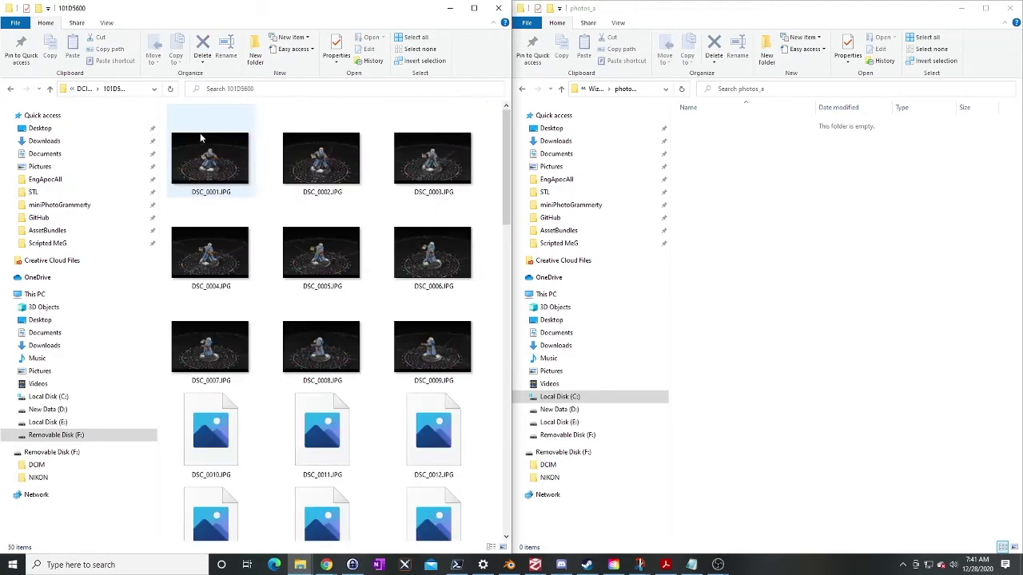
Copy all photos from DSC_0001.JPG to DSC_0050.JPG into the photos_a folder and check the copied files.
click(206, 159)
scroll(339, 360, down, 8)
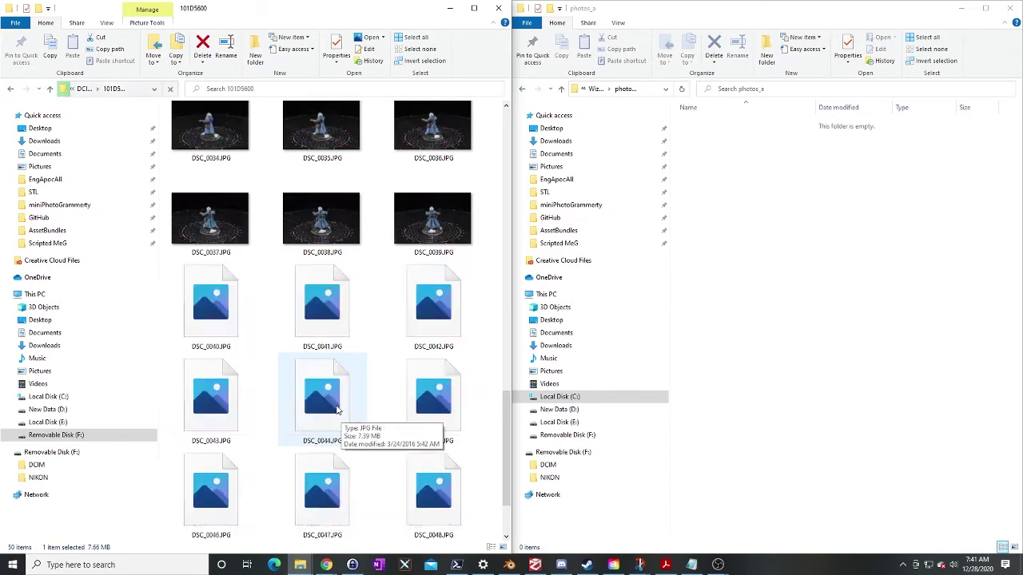
scroll(344, 344, down, 4)
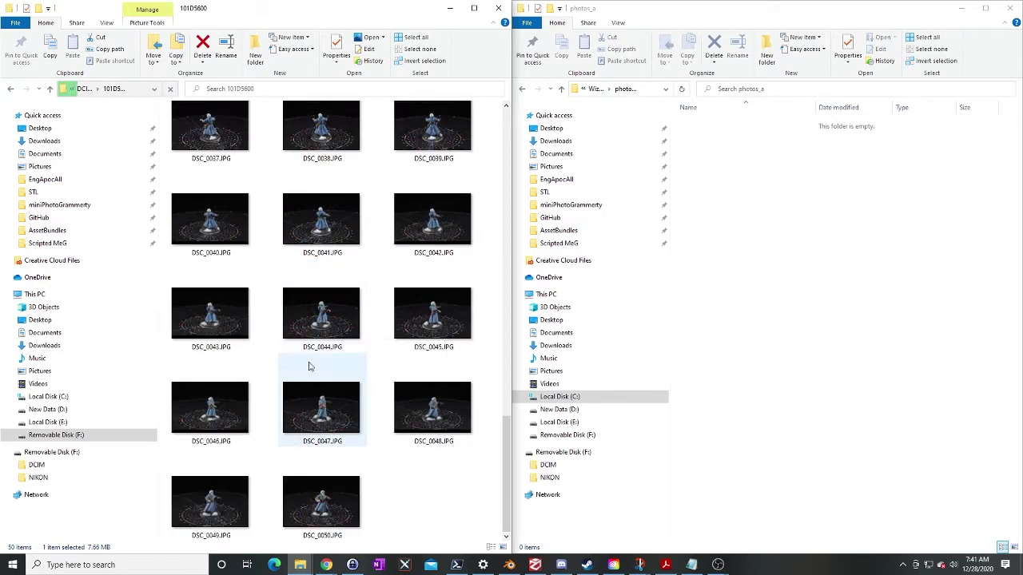
scroll(304, 368, up, 2)
scroll(302, 366, down, 2)
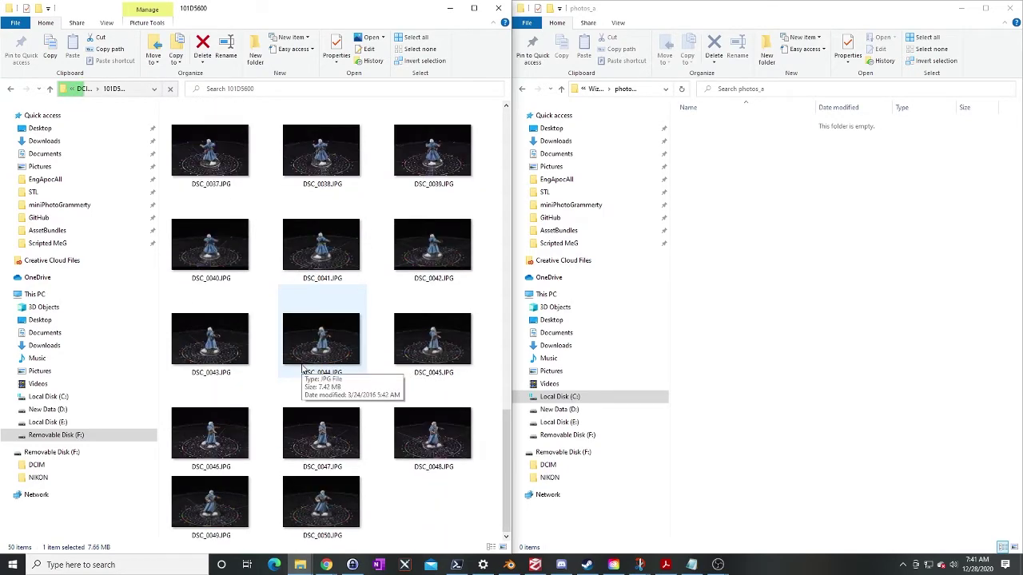
shift+click(320, 509)
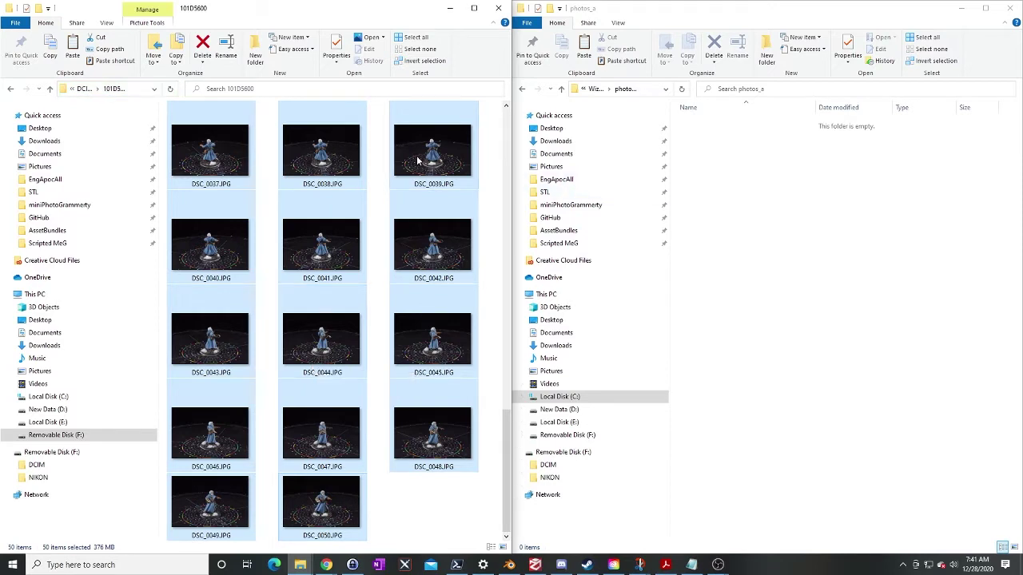
drag(421, 160, 761, 213)
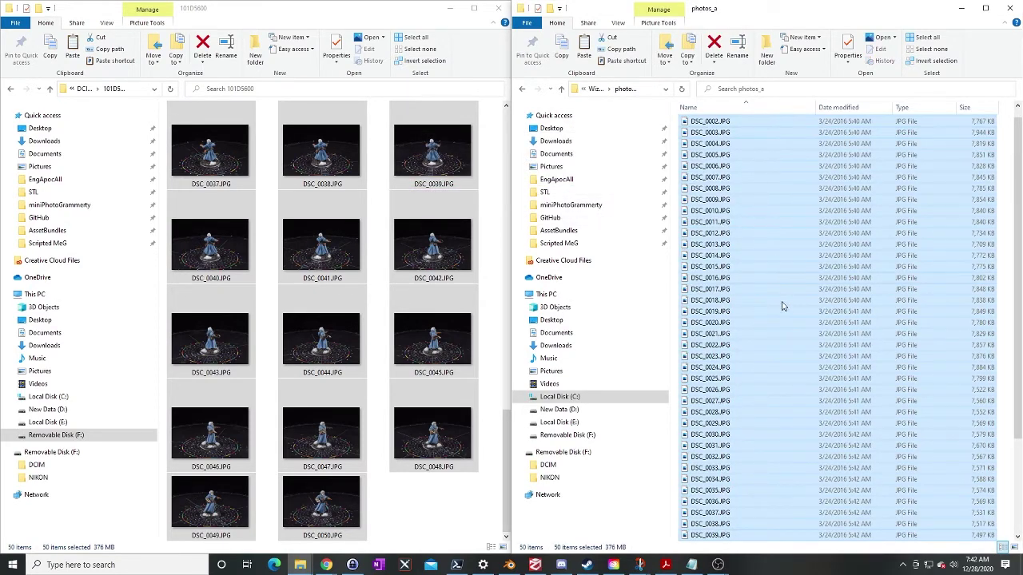
scroll(779, 320, down, 4)
scroll(796, 415, up, 4)
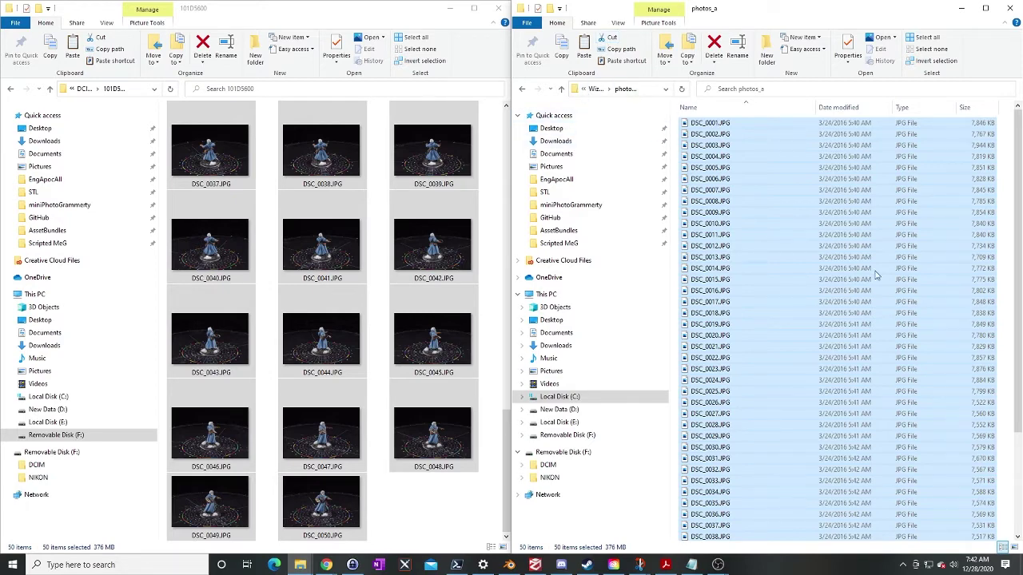
scroll(830, 351, down, 2)
scroll(831, 357, down, 3)
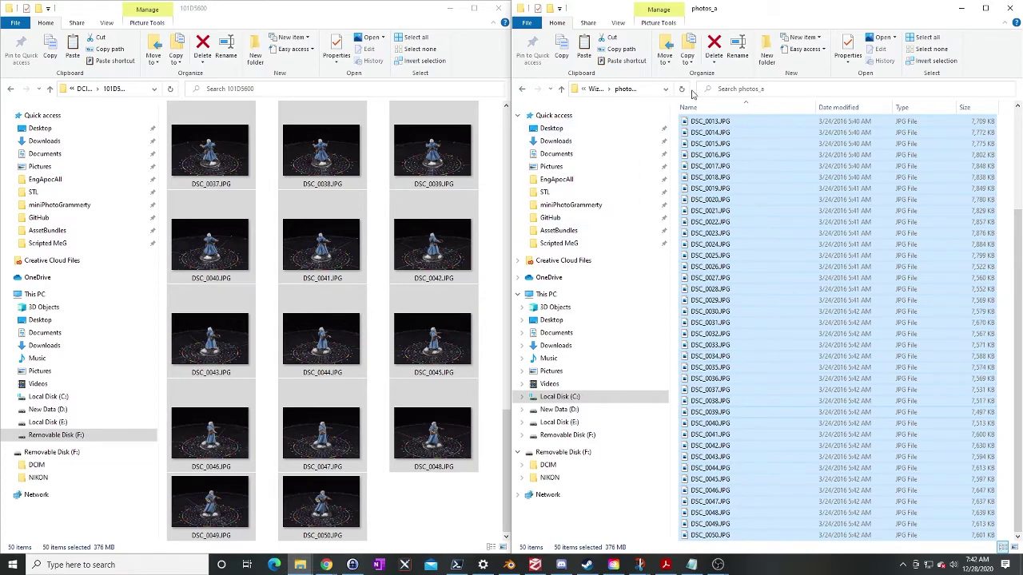
Switch to 3DF Zephyr Free and start a new project with the default wizard options, without saving the current workspace.
mouse_move(540, 568)
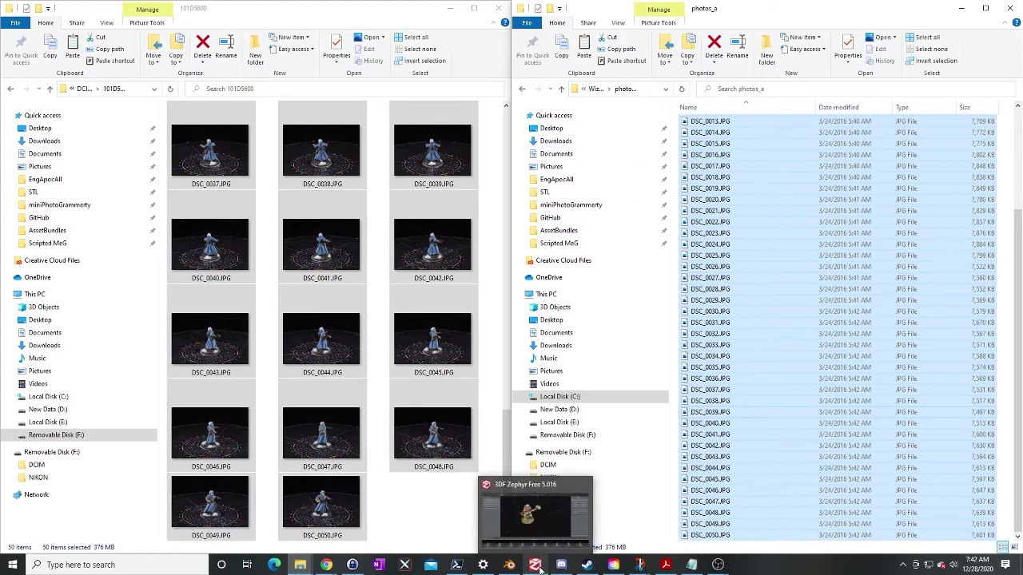
click(537, 567)
drag(412, 214, 432, 297)
drag(338, 252, 355, 301)
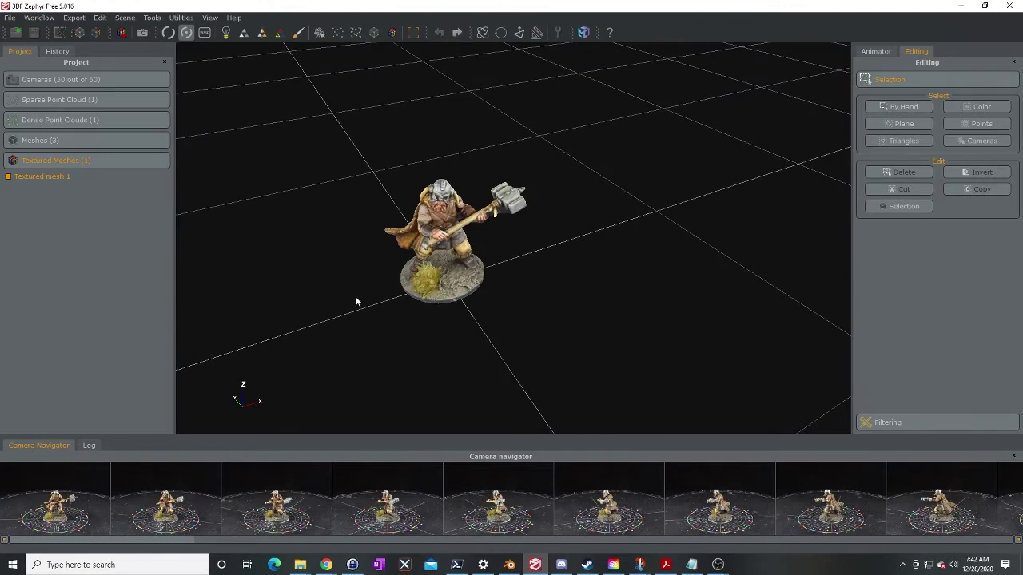
click(35, 20)
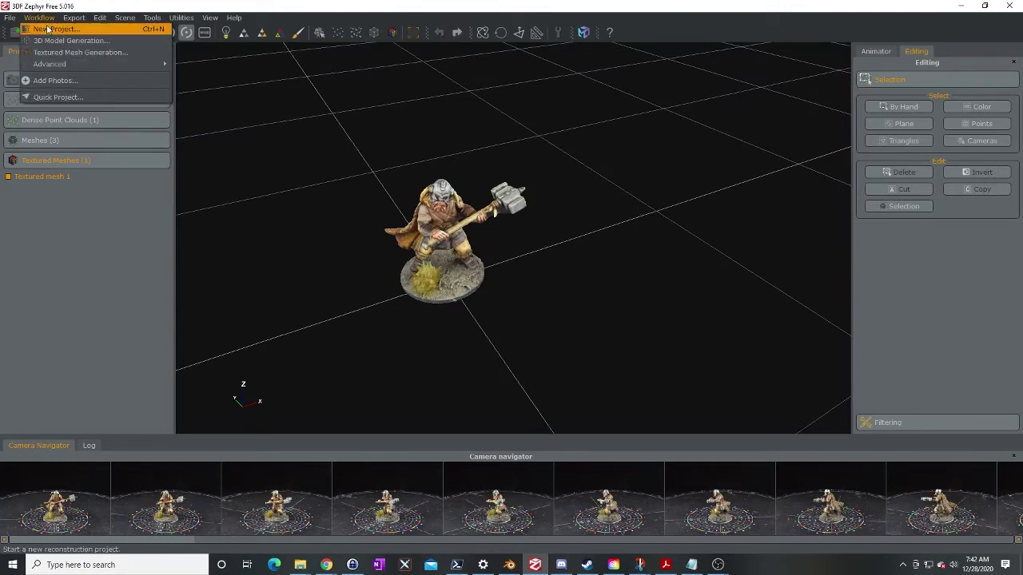
click(50, 31)
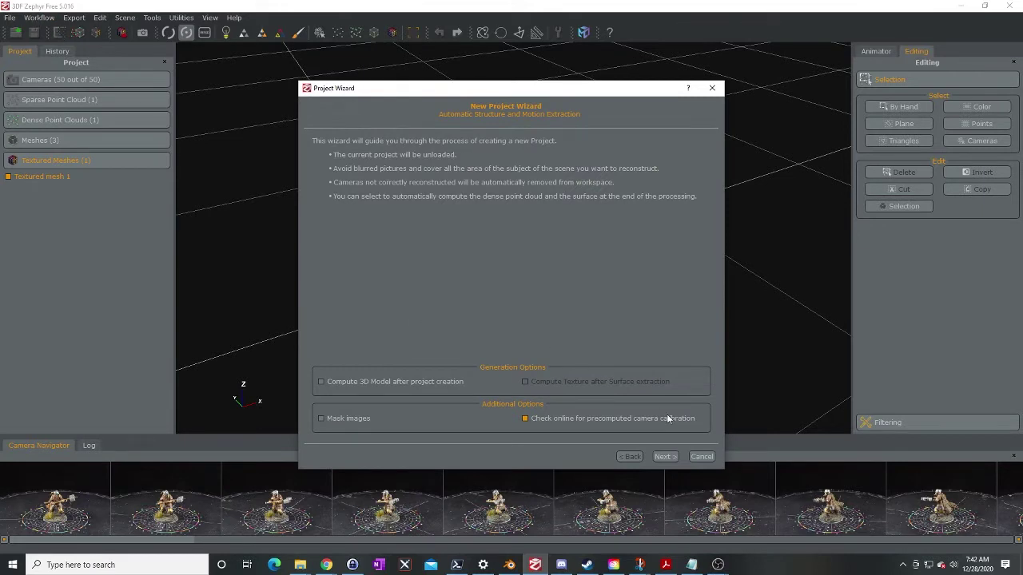
click(662, 457)
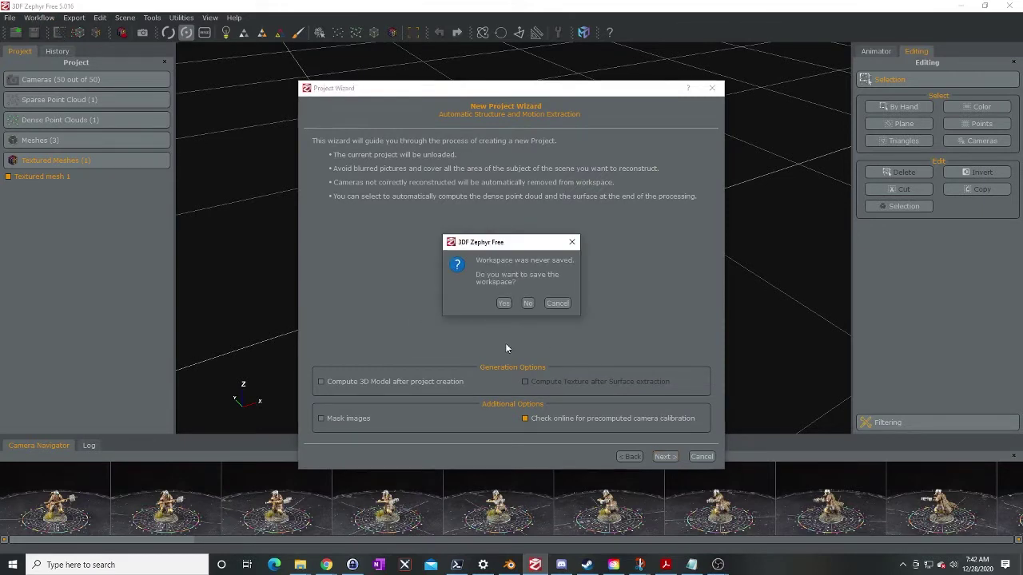
click(526, 304)
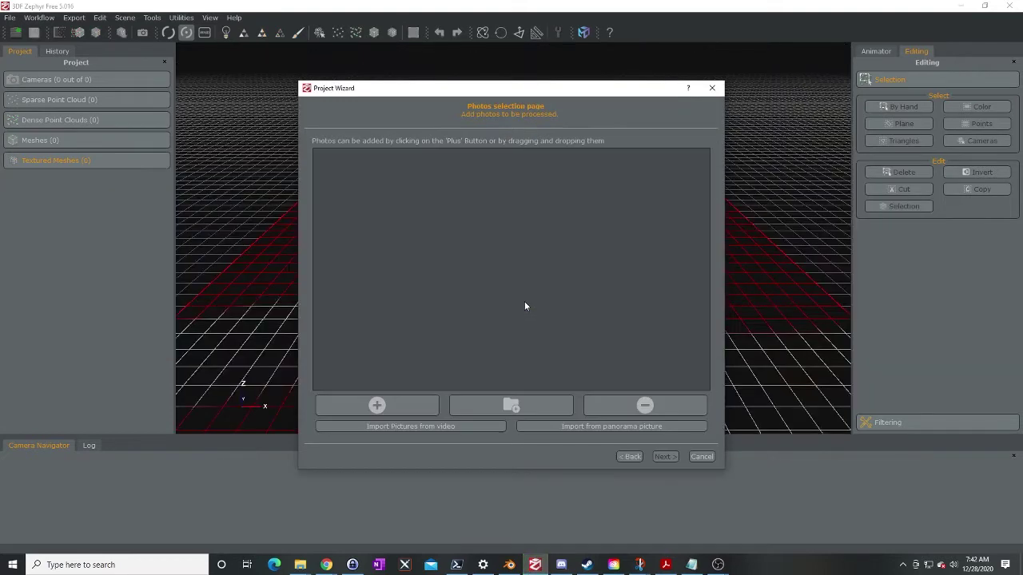
Add the whole image directory miniPhotoGrammerty/Fantasy/Humans/Wizards/photos_a to the new project.
click(494, 404)
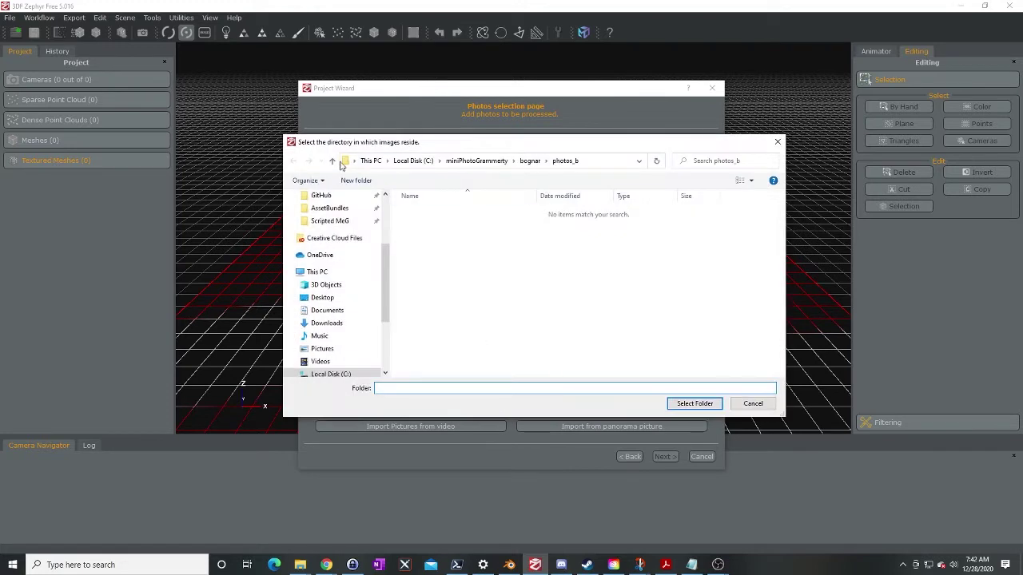
click(489, 164)
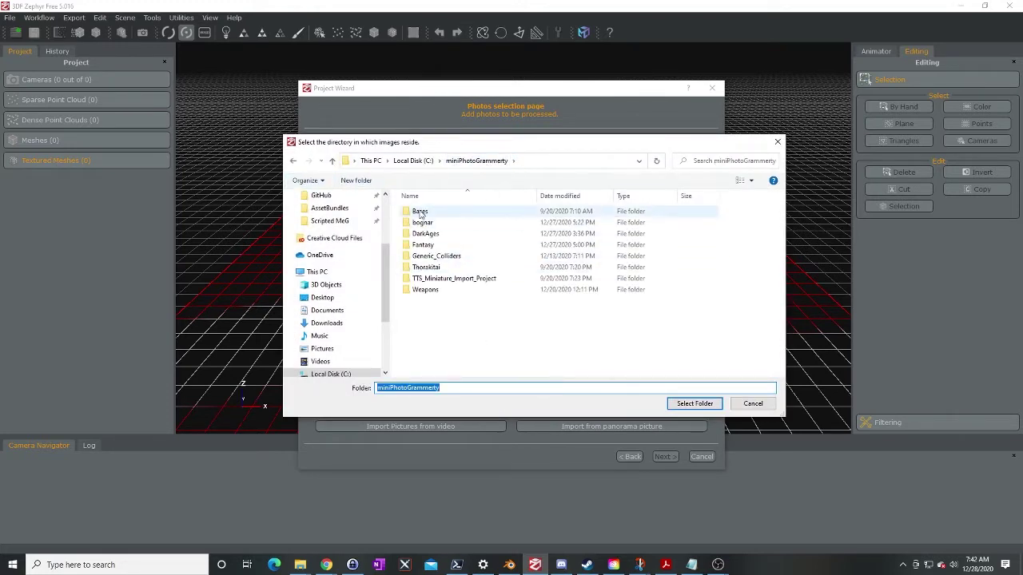
click(432, 246)
double_click(433, 248)
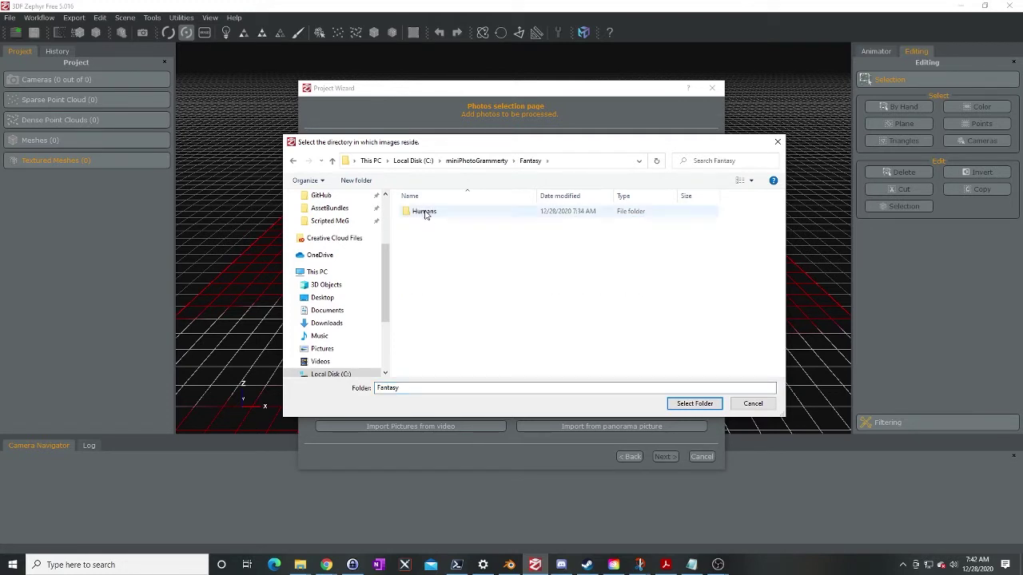
double_click(426, 217)
double_click(421, 212)
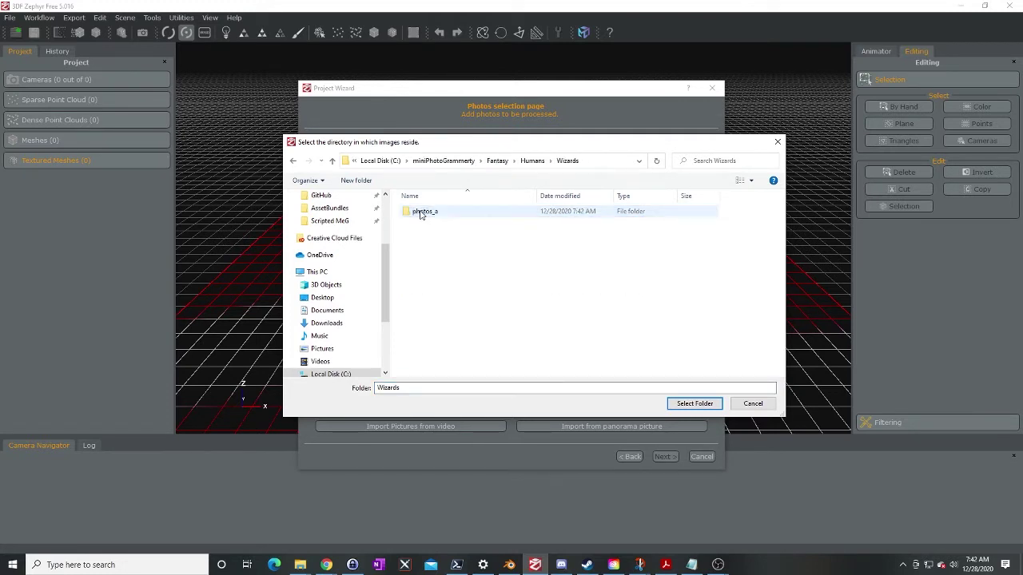
click(422, 214)
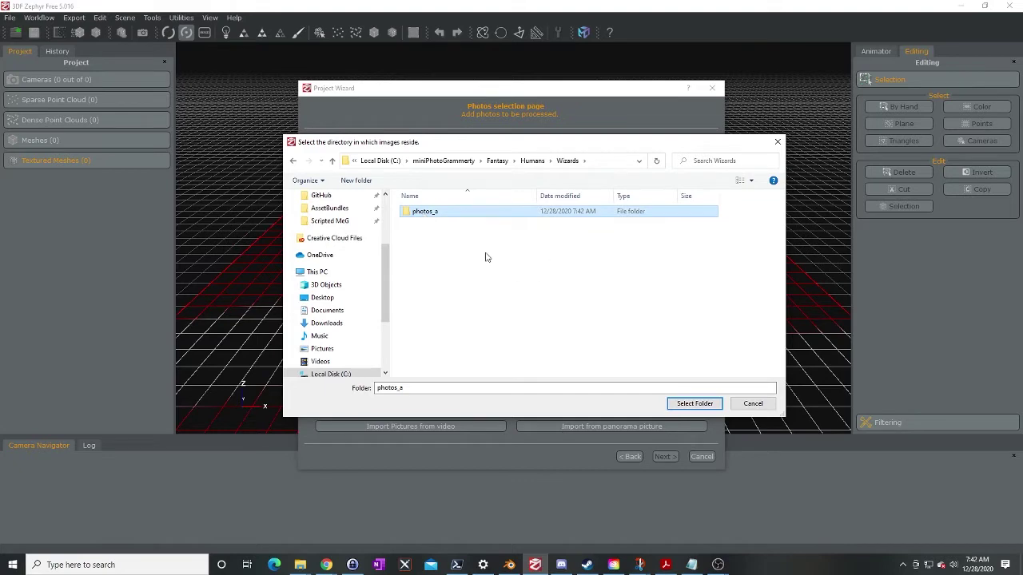
click(687, 404)
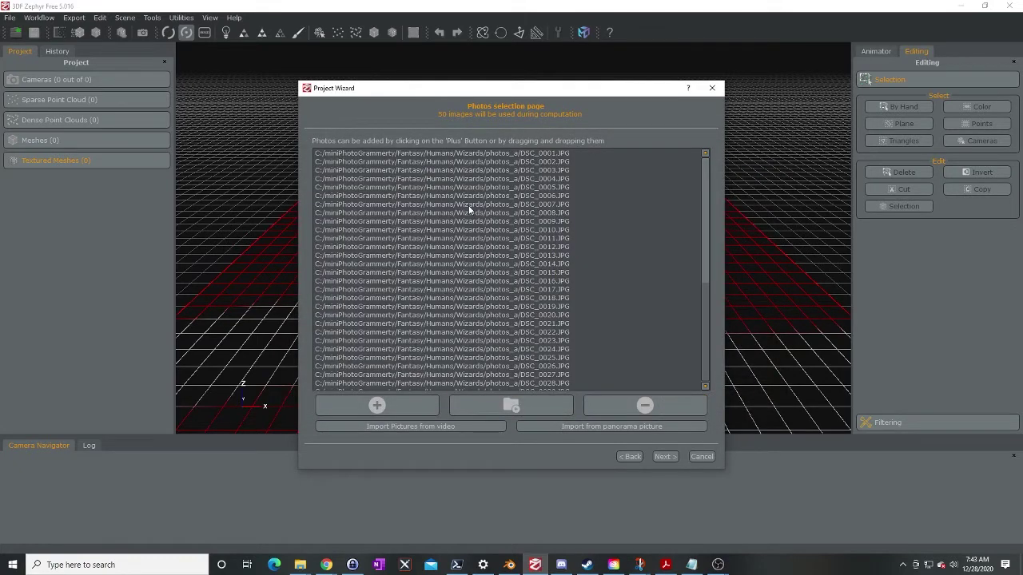
Accept the loaded photos and their automatic camera calibrations, and proceed to the project settings page.
click(665, 458)
drag(706, 192, 713, 154)
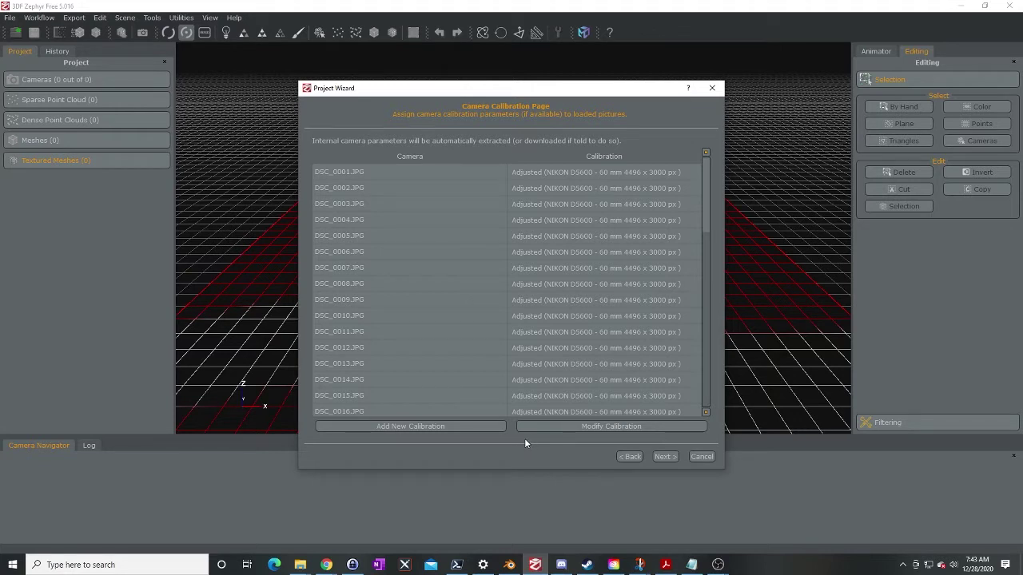
click(662, 457)
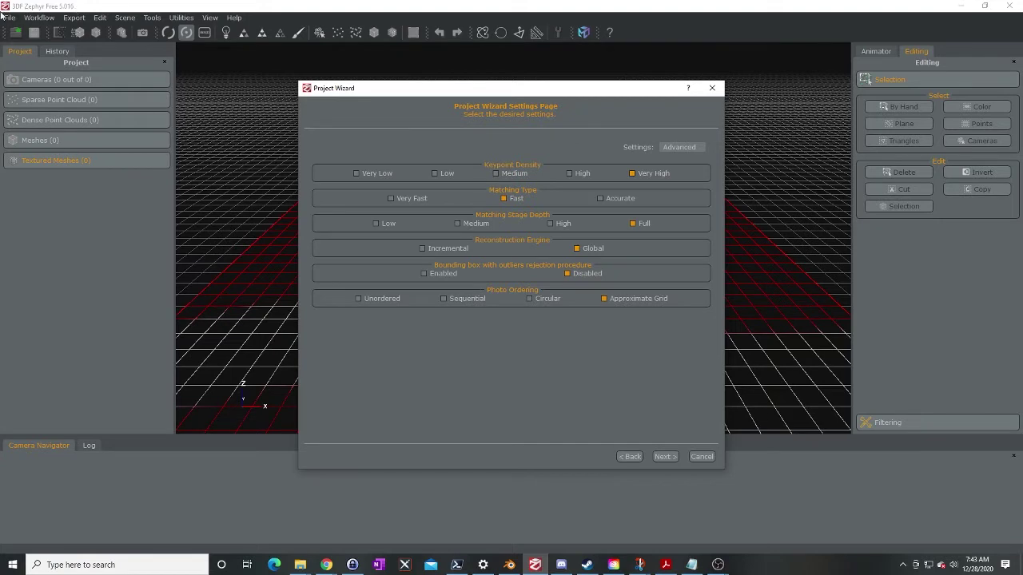
Switch the wizard's settings mode to Presets and back to Advanced.
click(679, 147)
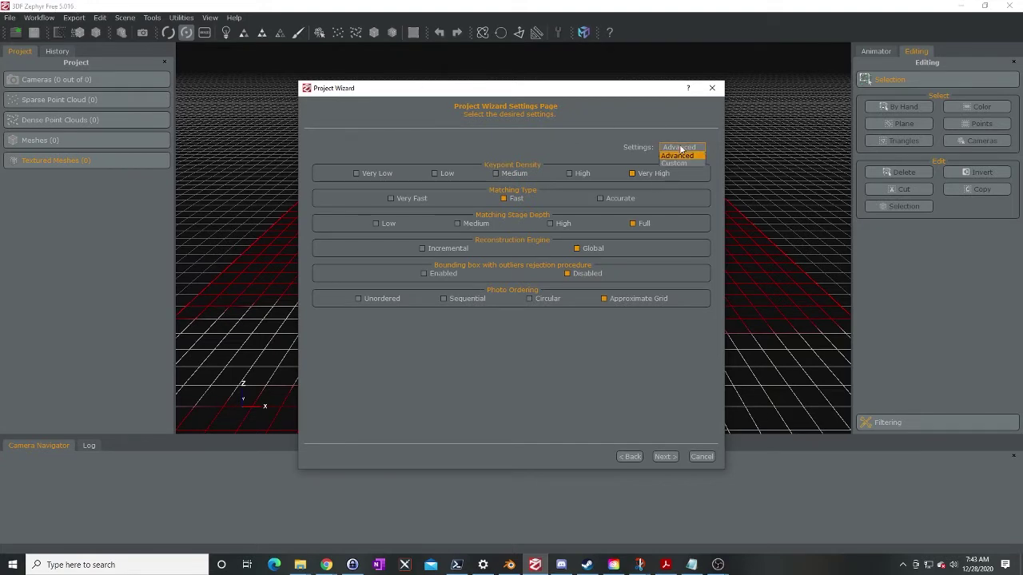
click(675, 155)
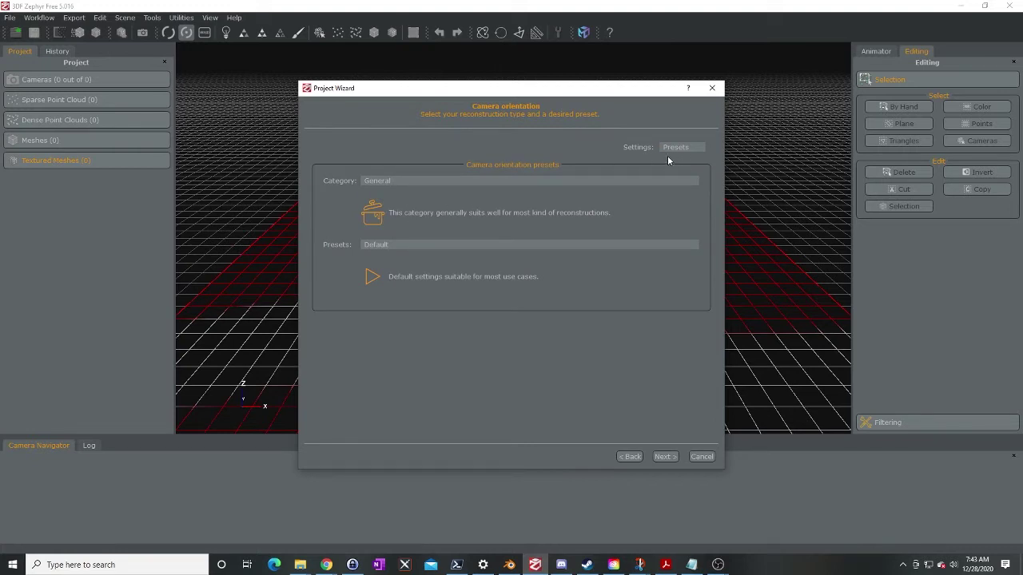
click(675, 147)
click(680, 164)
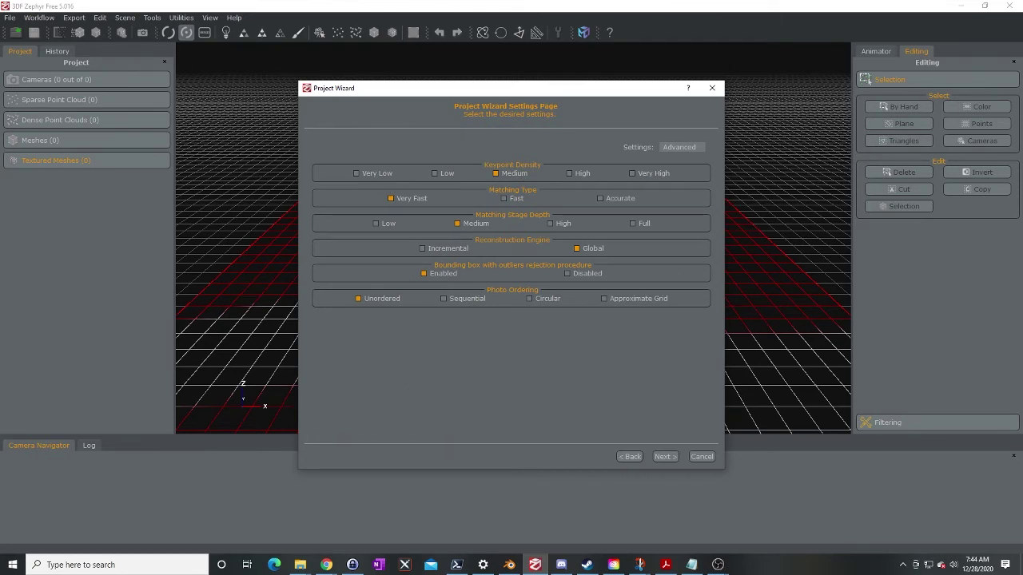
Switch to the Photogrammetry Workflow document in the browser and examine its step list, reference link and import photos settings.
click(299, 565)
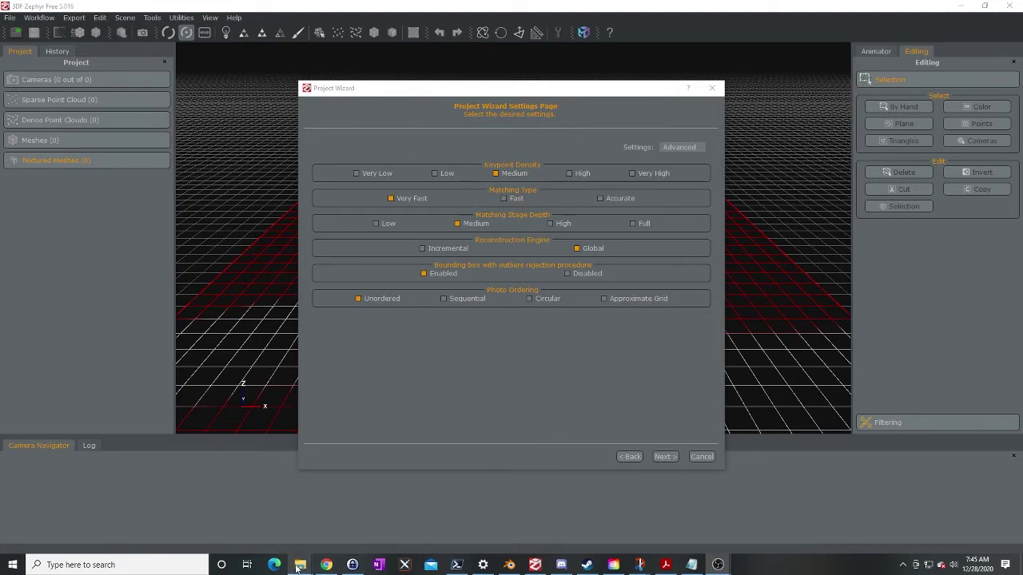
mouse_move(297, 566)
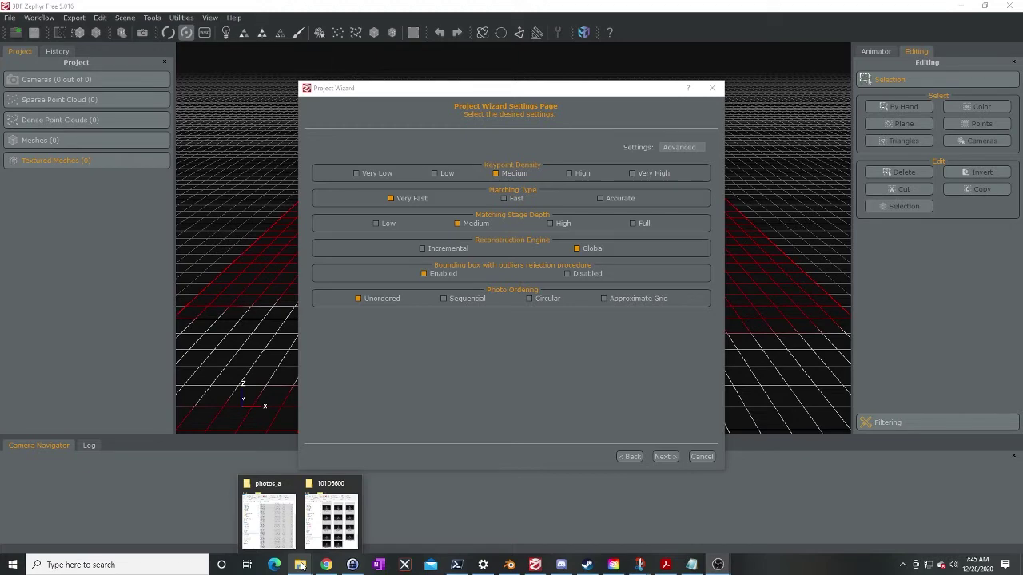
click(326, 564)
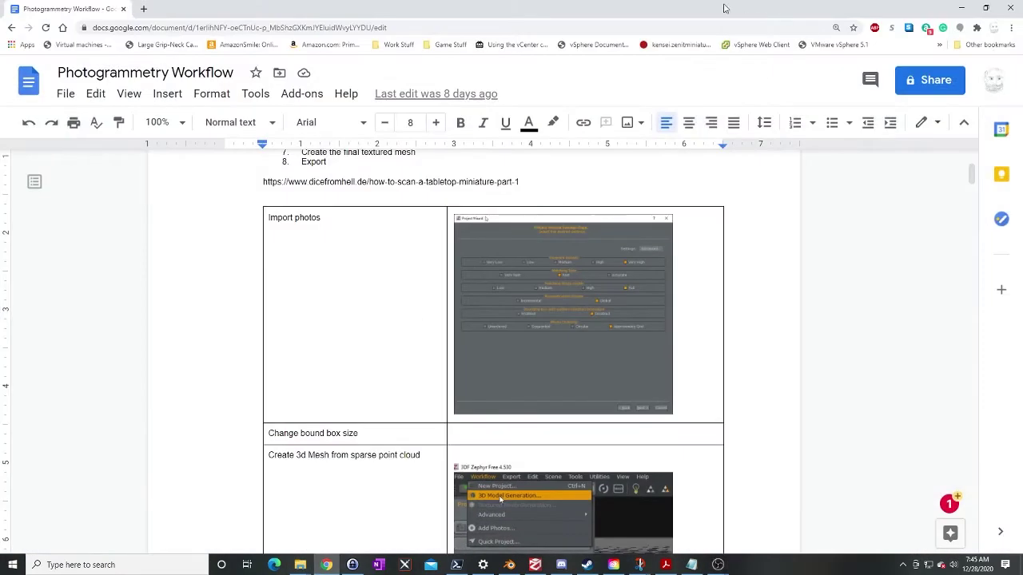
scroll(500, 252, up, 3)
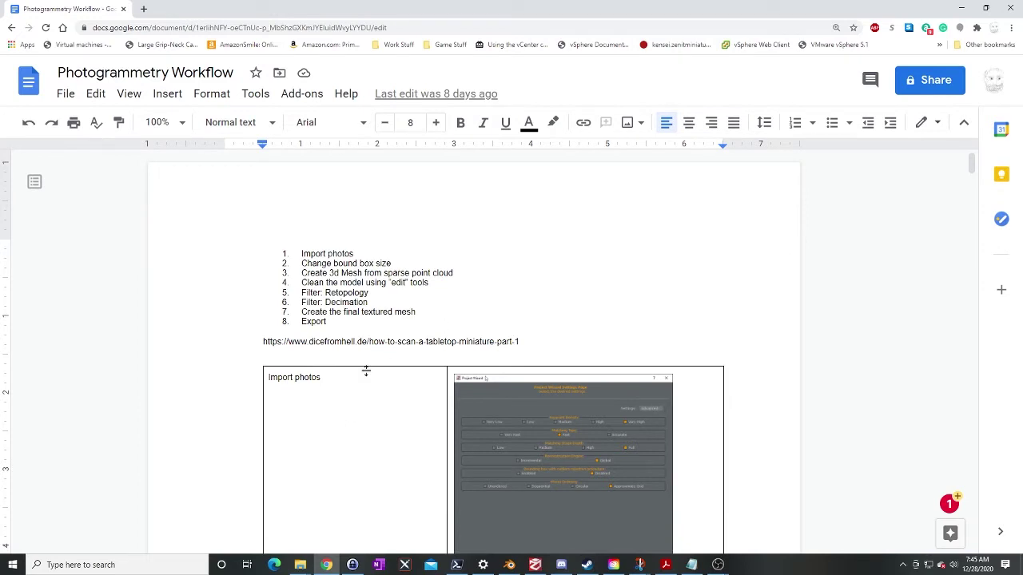
scroll(326, 338, down, 4)
scroll(398, 349, up, 5)
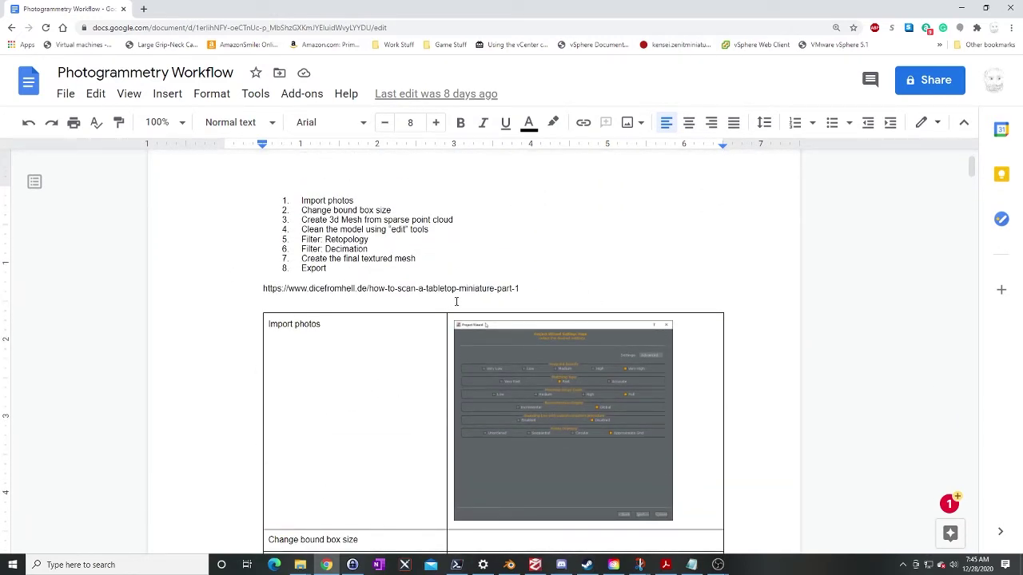
scroll(456, 301, down, 4)
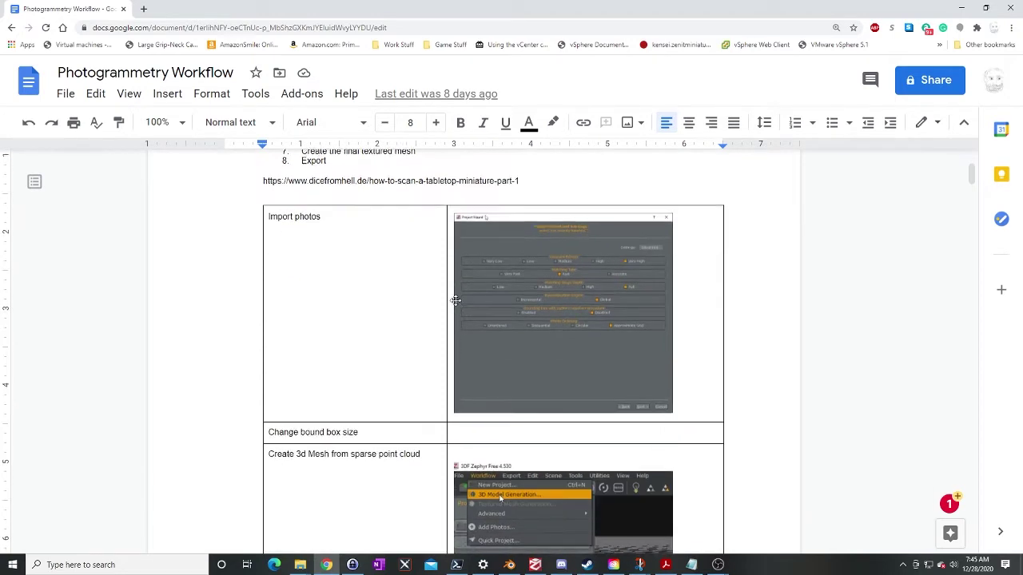
scroll(448, 327, up, 4)
scroll(429, 400, up, 1)
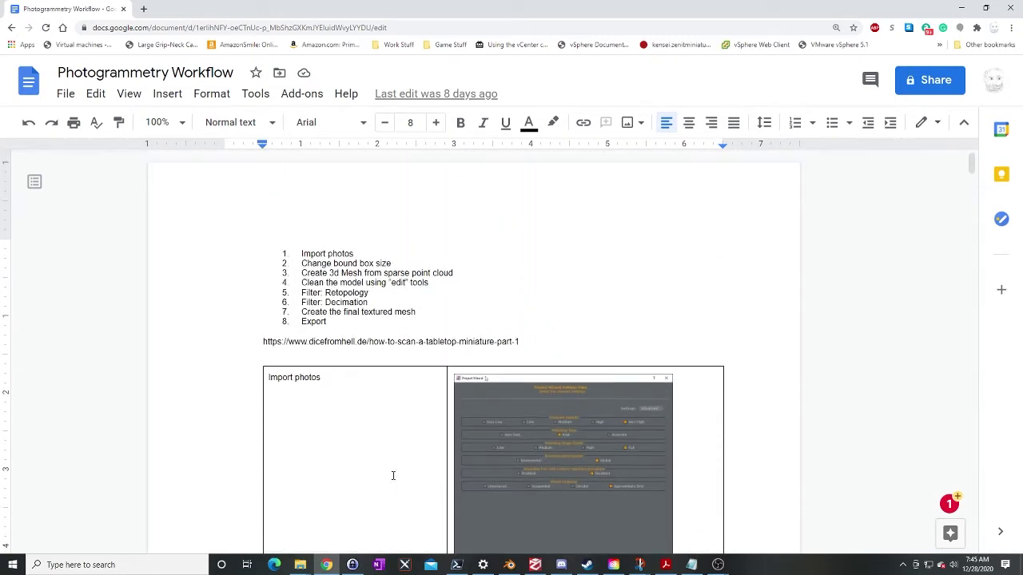
drag(530, 341, 262, 341)
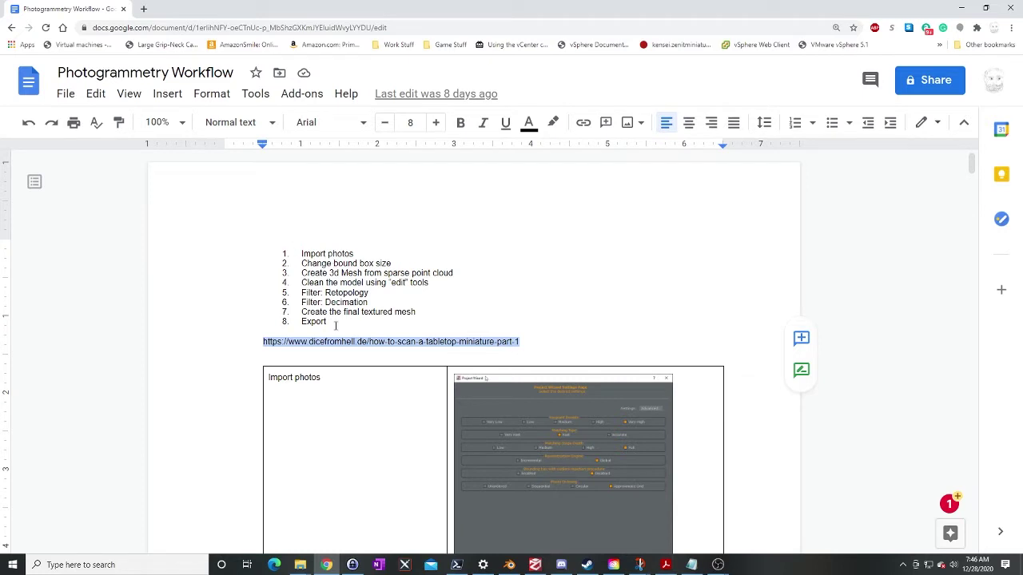
scroll(363, 375, down, 3)
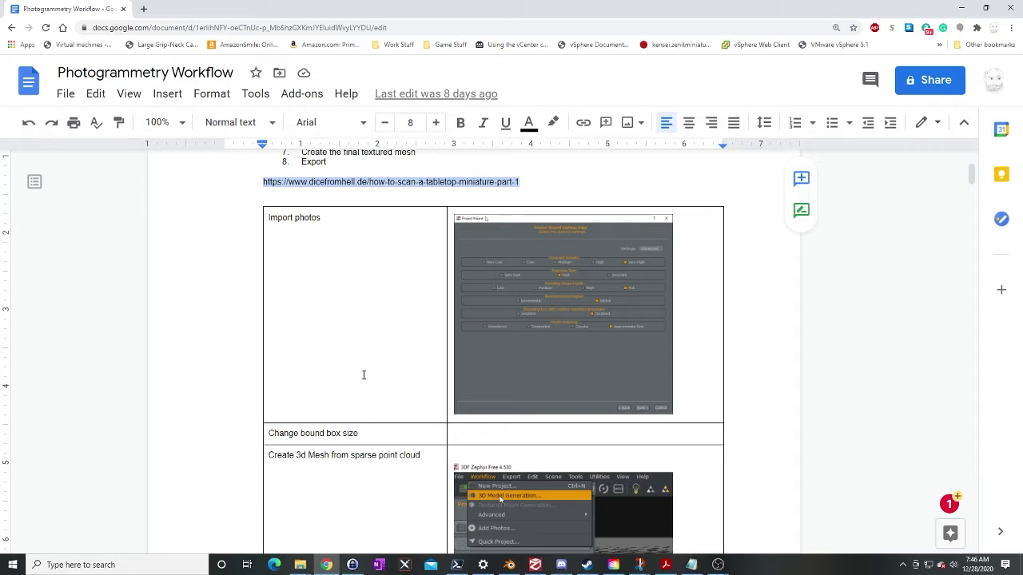
Find the import photos settings in the Photogrammetry Workflow document and place its window beside the project wizard for reference.
scroll(364, 375, down, 10)
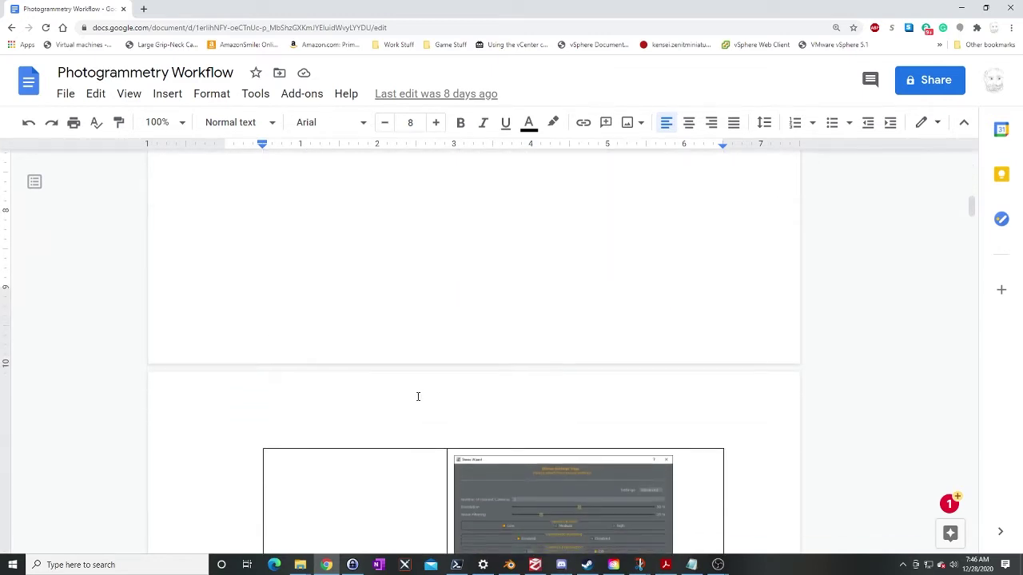
scroll(417, 398, up, 15)
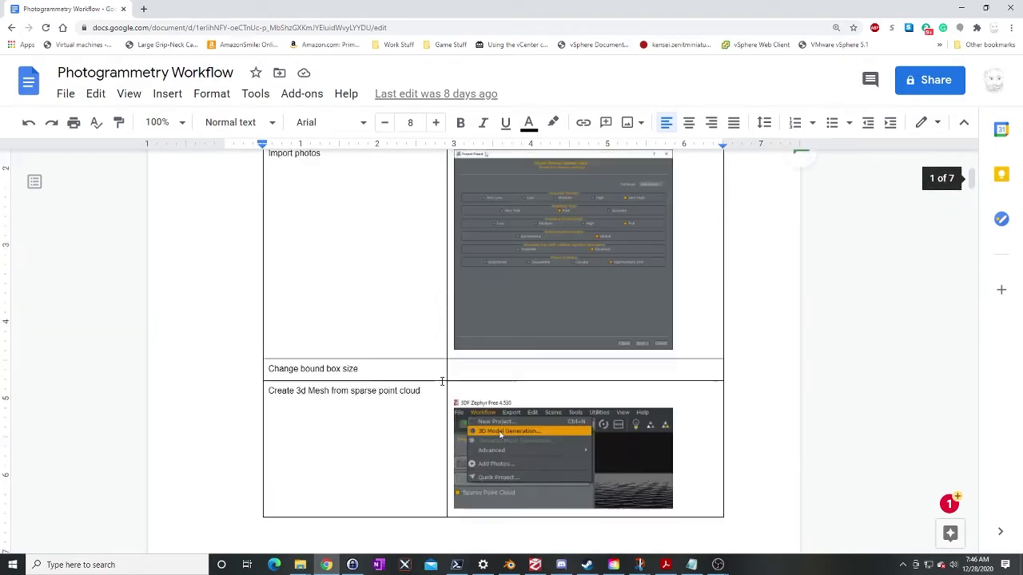
scroll(441, 381, down, 3)
drag(670, 6, 360, 11)
scroll(486, 329, down, 1)
scroll(486, 329, down, 2)
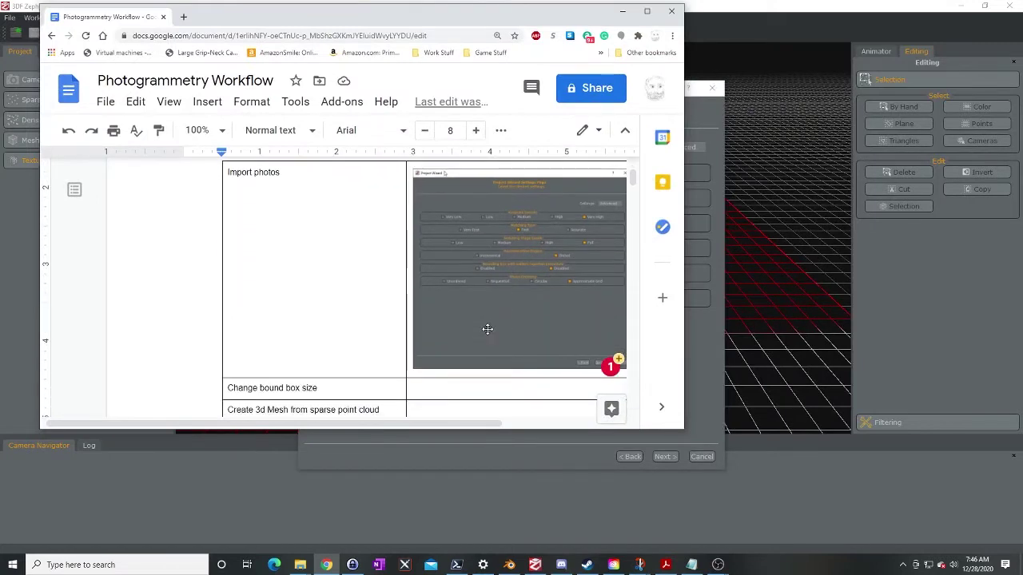
drag(541, 13, 269, 31)
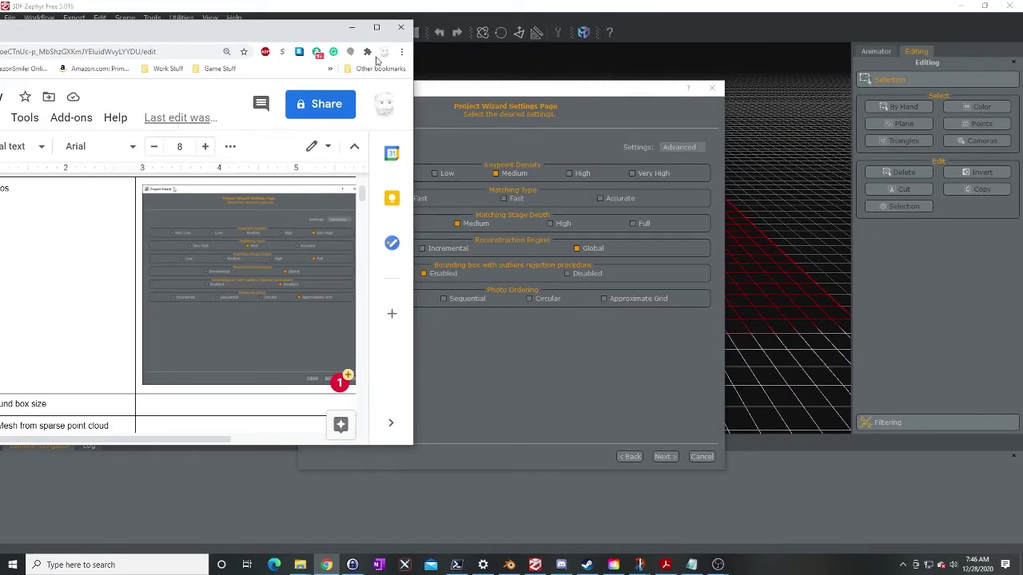
Set keypoint density to Very High, matching type to Fast, bounding box outlier rejection to Disabled, and photo ordering to Approximate Grid.
click(635, 176)
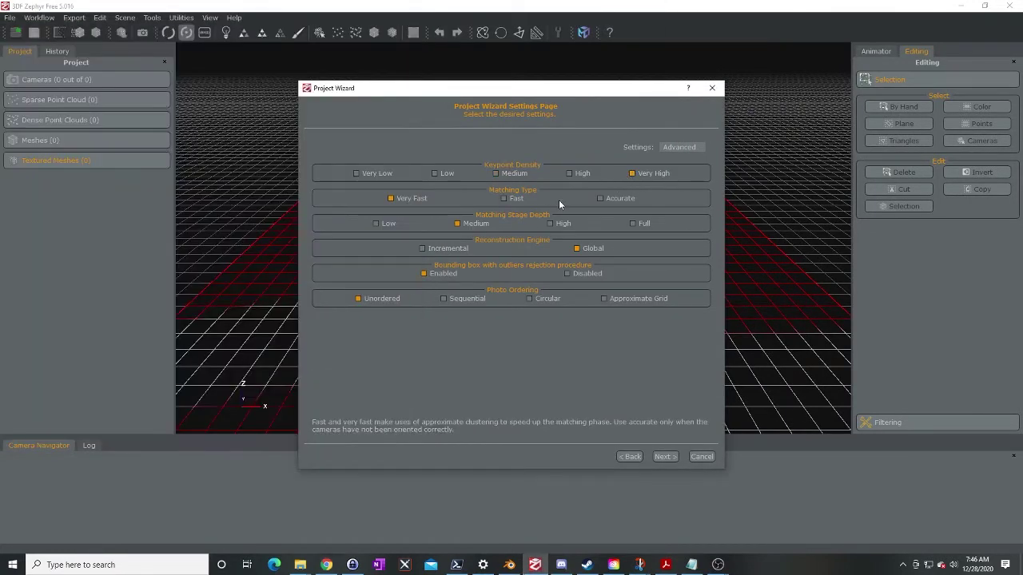
click(504, 198)
click(326, 564)
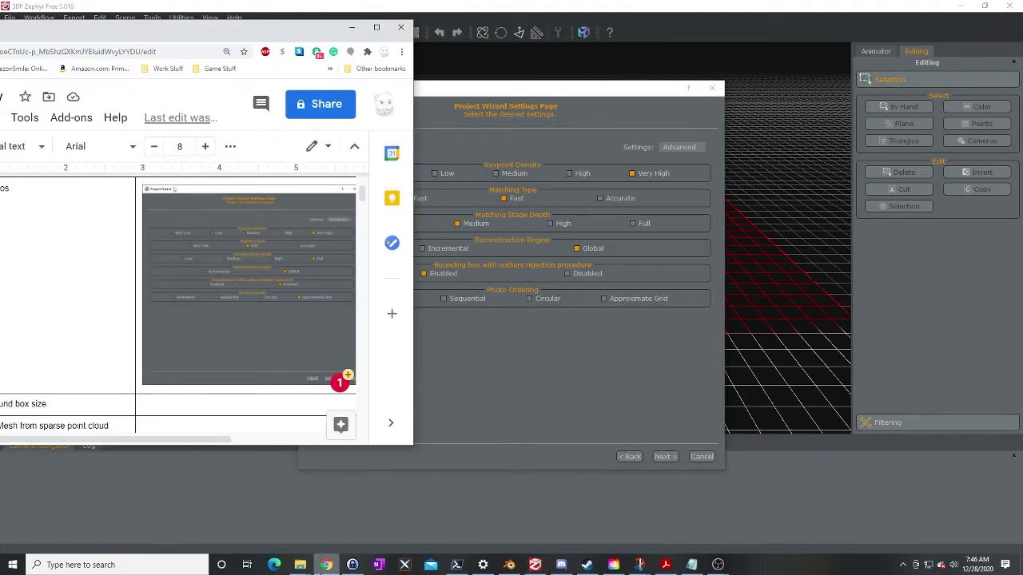
mouse_move(452, 274)
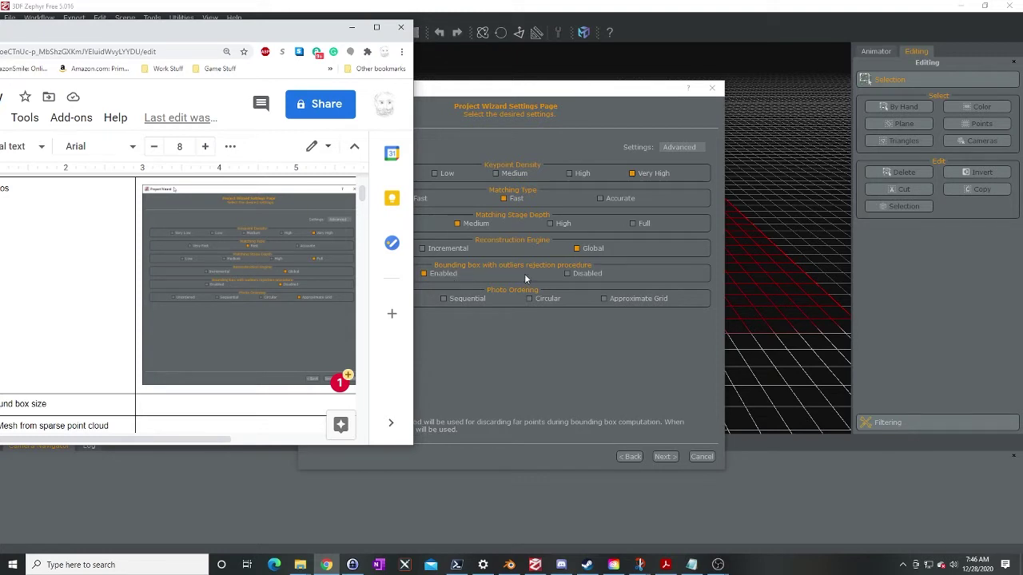
click(566, 273)
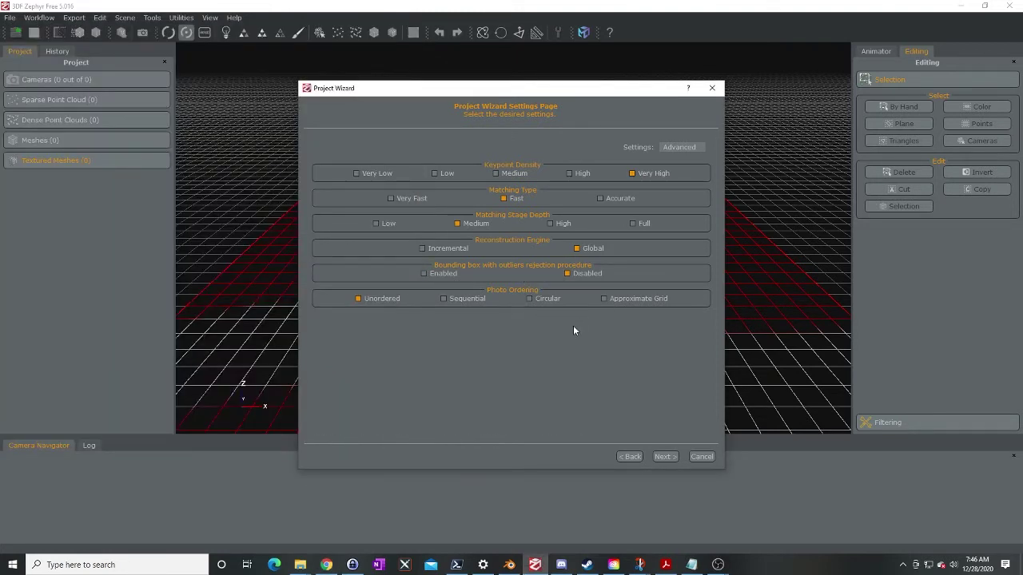
click(603, 300)
Accept the project settings and run the sparse reconstruction of the wizard photos.
click(653, 455)
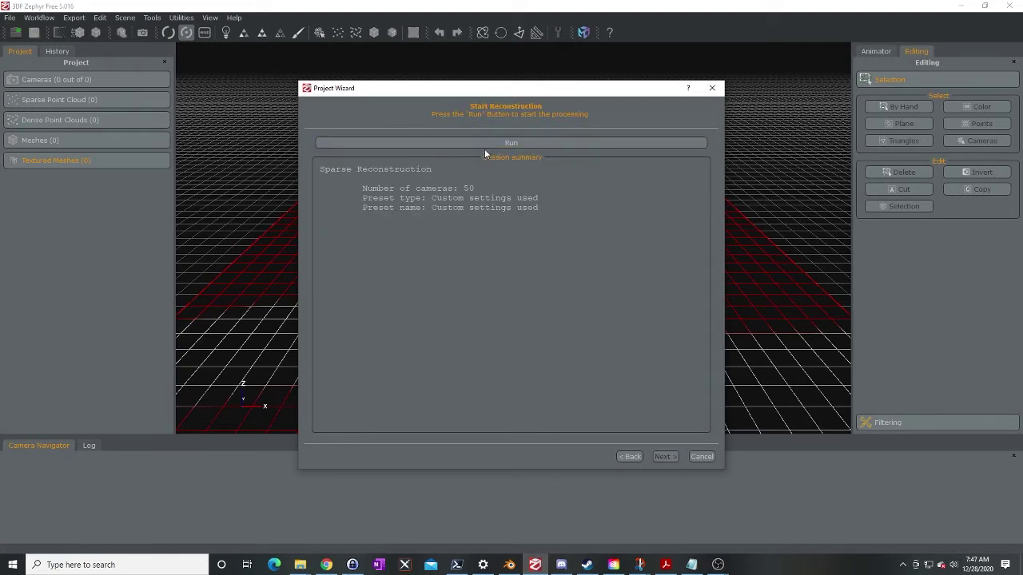
drag(425, 96, 401, 83)
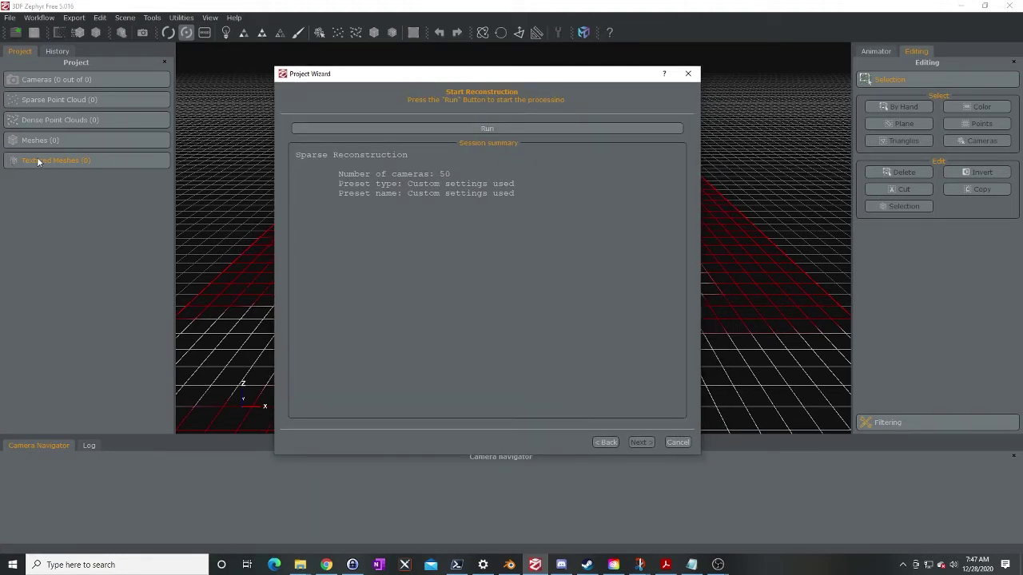
click(452, 129)
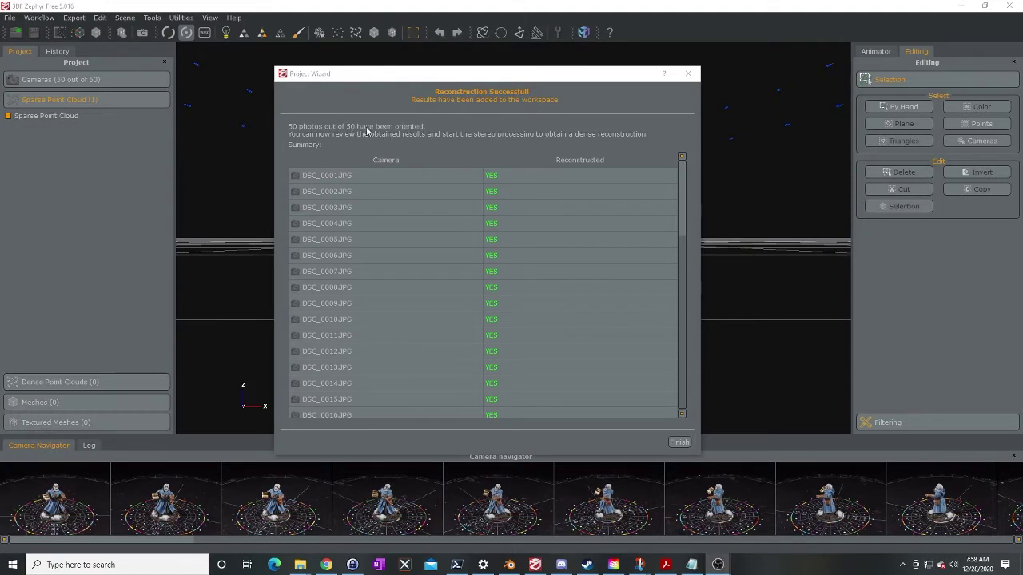
Review the camera reconstruction summary through to DSC_0050.JPG and finish the project wizard.
drag(684, 181, 675, 367)
drag(681, 405, 652, 154)
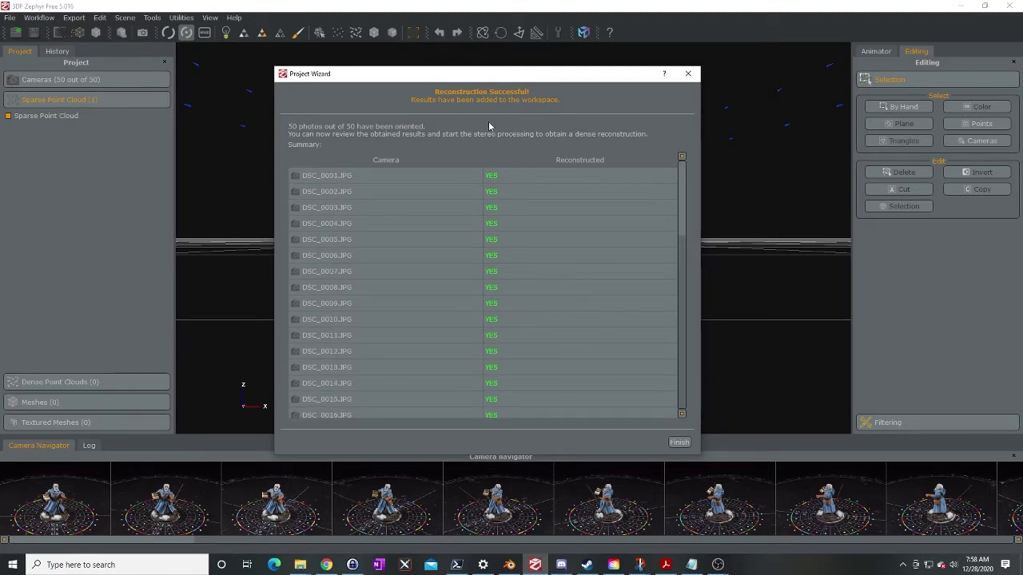
drag(684, 165, 685, 358)
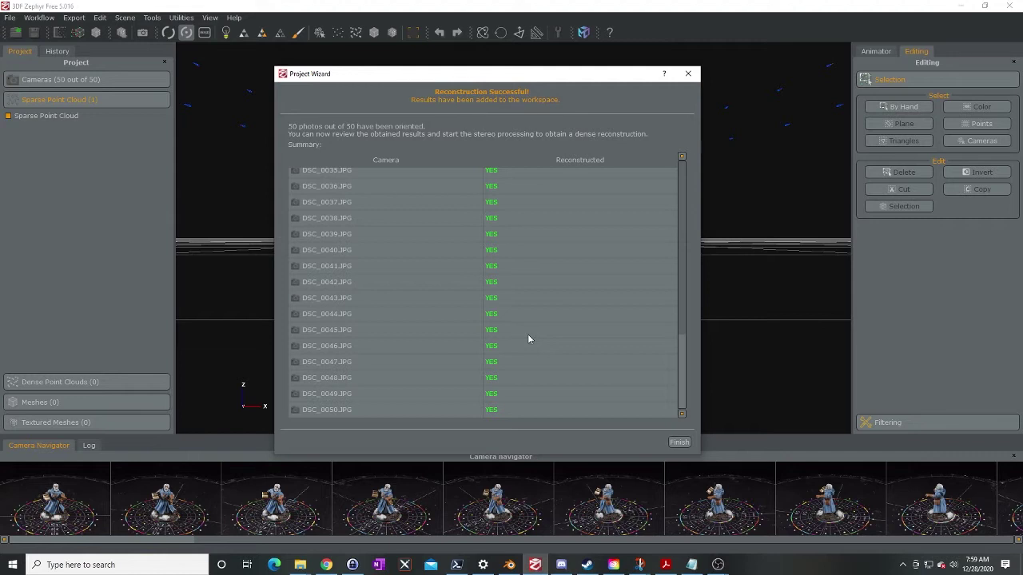
drag(680, 350, 726, 352)
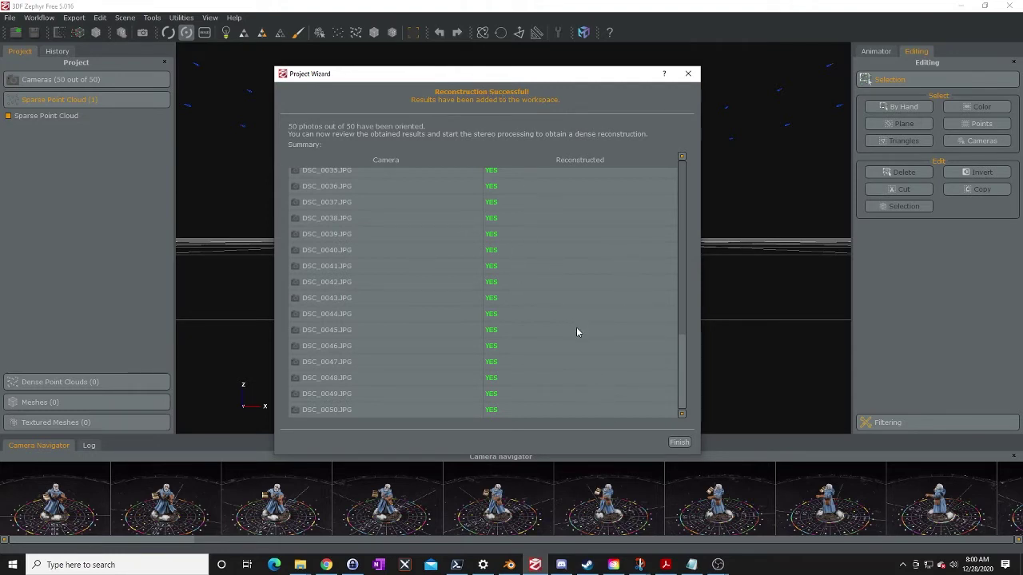
click(683, 234)
drag(678, 277, 684, 389)
click(679, 443)
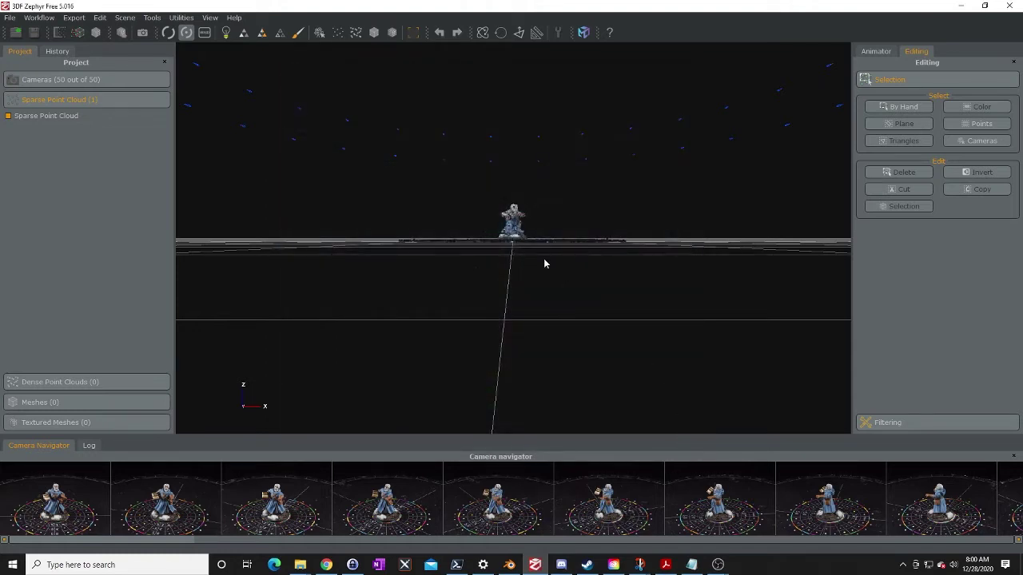
Adjust the reconstruction bounding box around the wizard miniature and the central turntable mat, and close the bounding box editor.
scroll(543, 258, up, 3)
drag(531, 427, 549, 359)
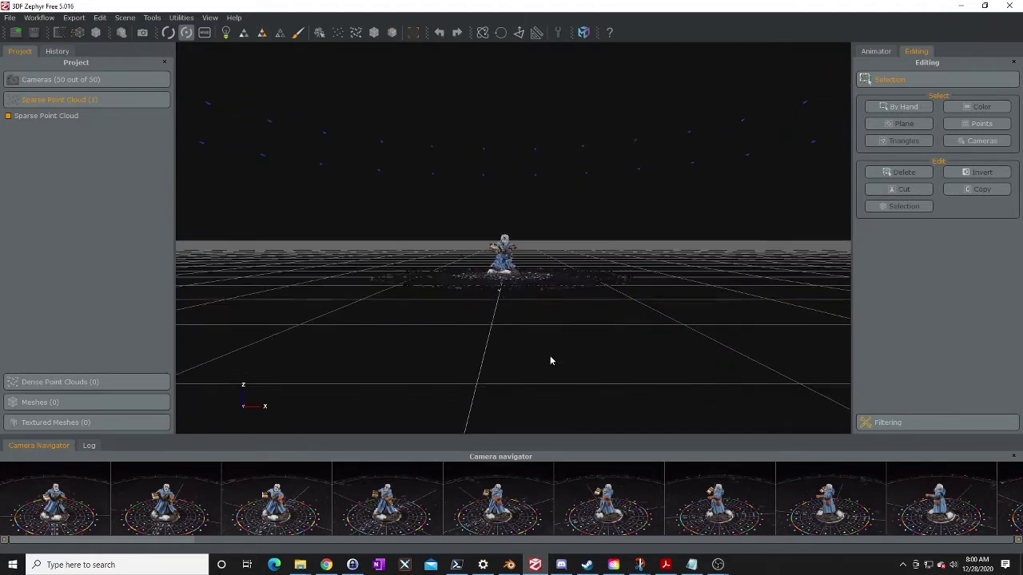
scroll(551, 349, up, 5)
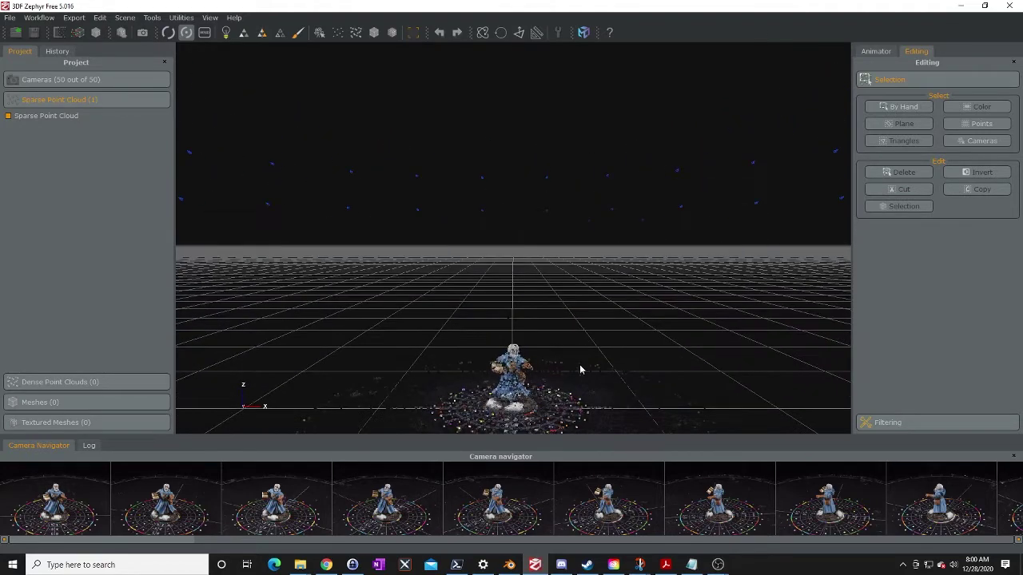
scroll(590, 357, down, 3)
mouse_move(589, 301)
mouse_down()
mouse_move(598, 331)
mouse_move(587, 287)
mouse_up()
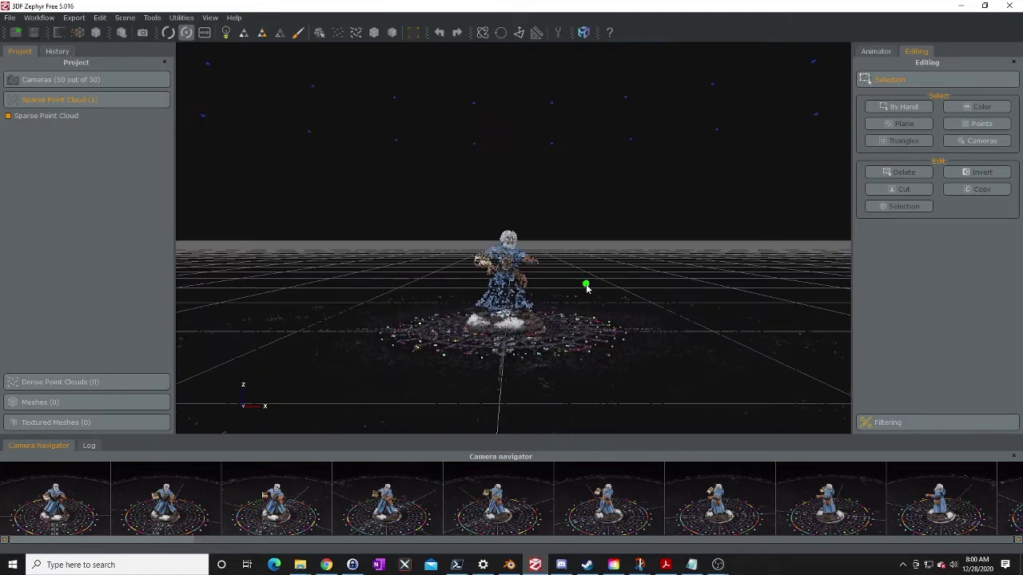
click(413, 33)
drag(522, 239, 526, 414)
drag(601, 386, 595, 325)
drag(756, 369, 417, 282)
scroll(450, 340, up, 2)
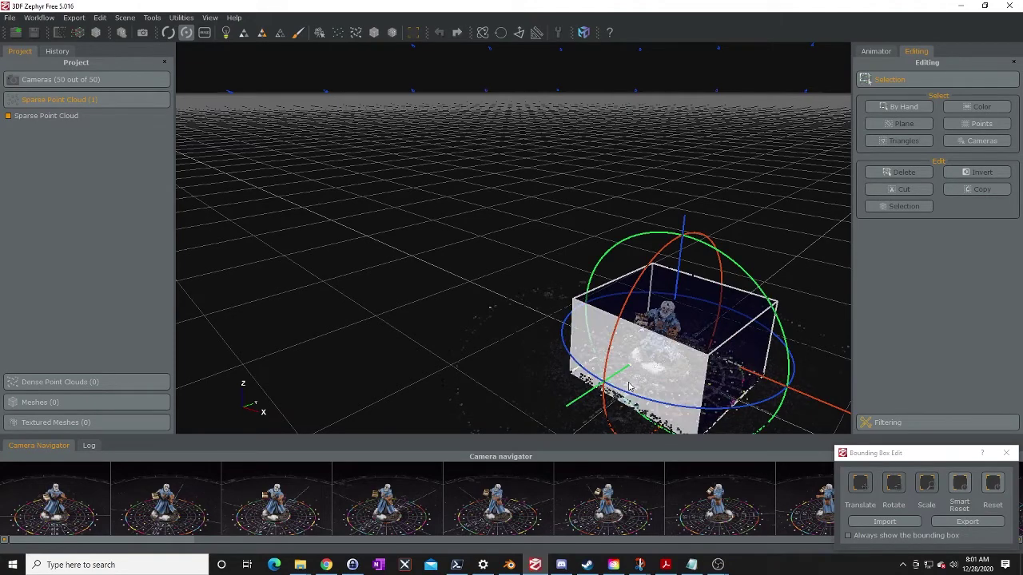
drag(353, 284, 327, 242)
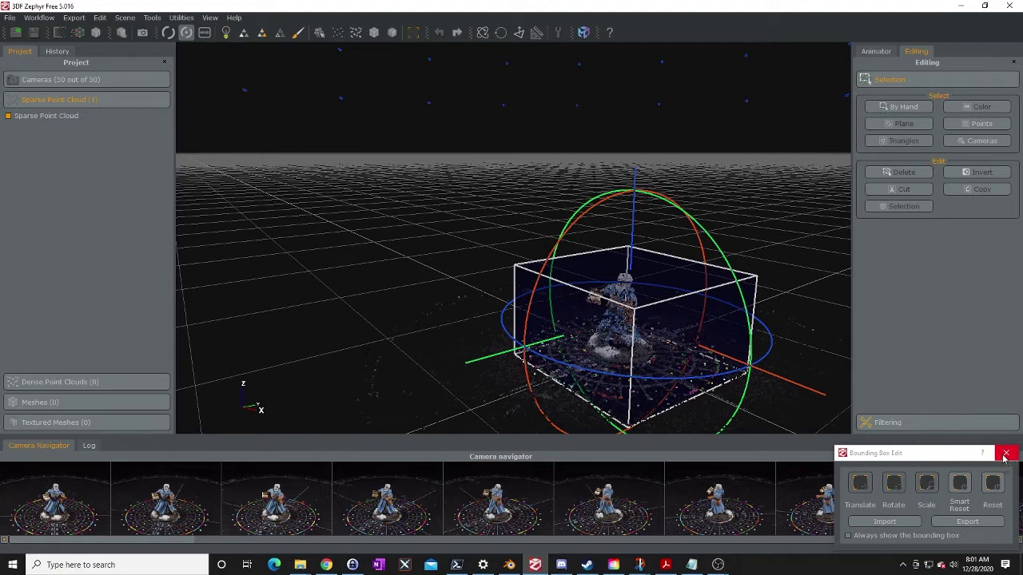
drag(941, 453, 862, 345)
drag(838, 326, 902, 413)
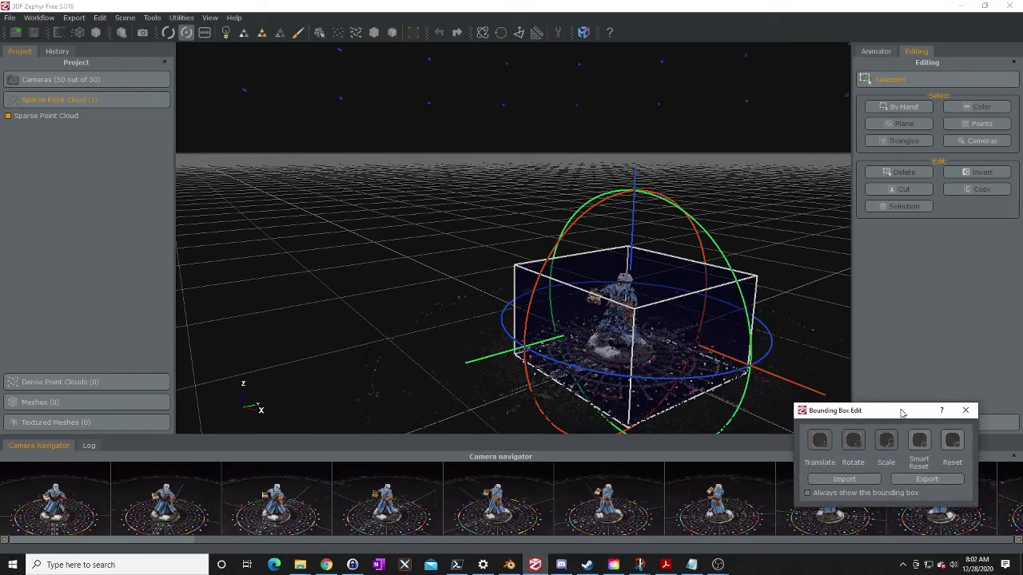
click(966, 411)
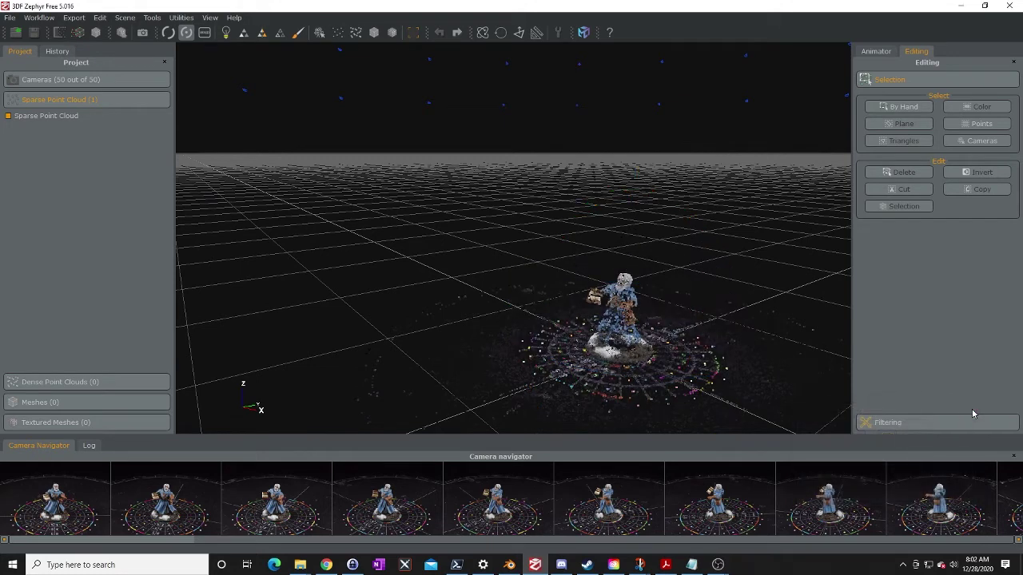
Start 3D Model Generation using all cameras and proceed to the stereo settings page.
click(38, 17)
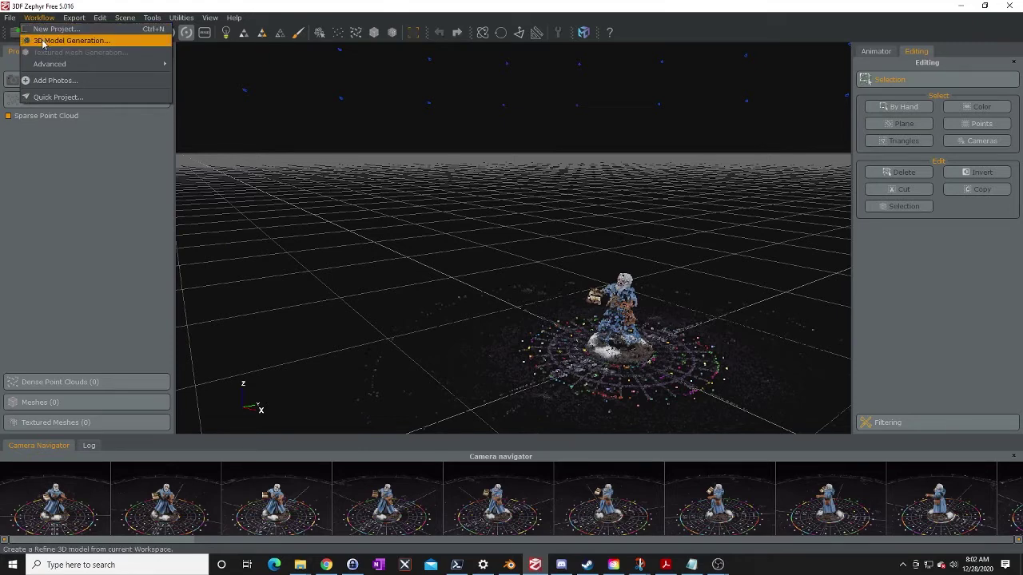
click(43, 42)
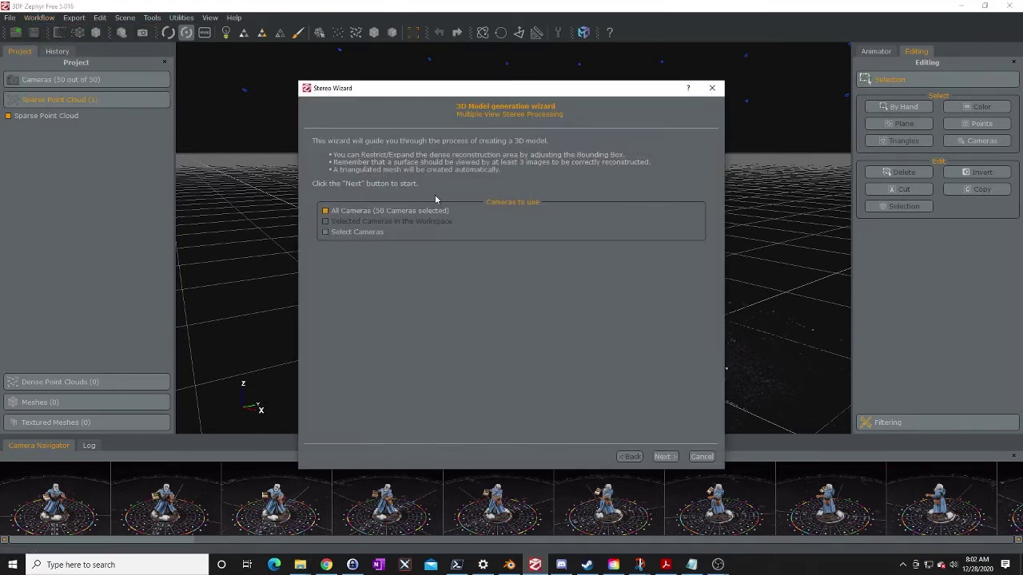
click(664, 457)
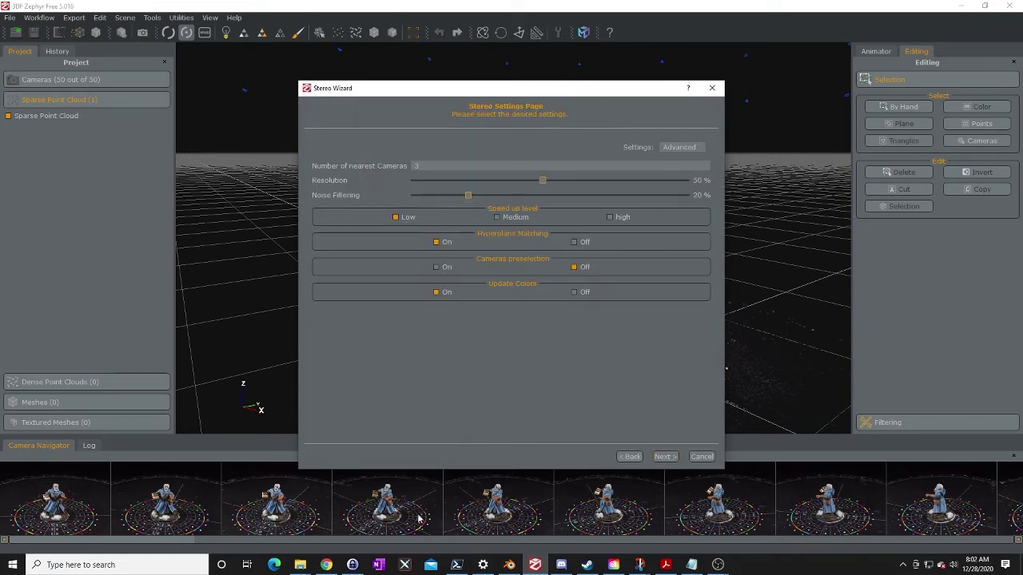
Switch to the Photogrammetry Workflow document in the browser and compare its stereo and mesh settings with the stereo wizard.
click(327, 565)
click(327, 565)
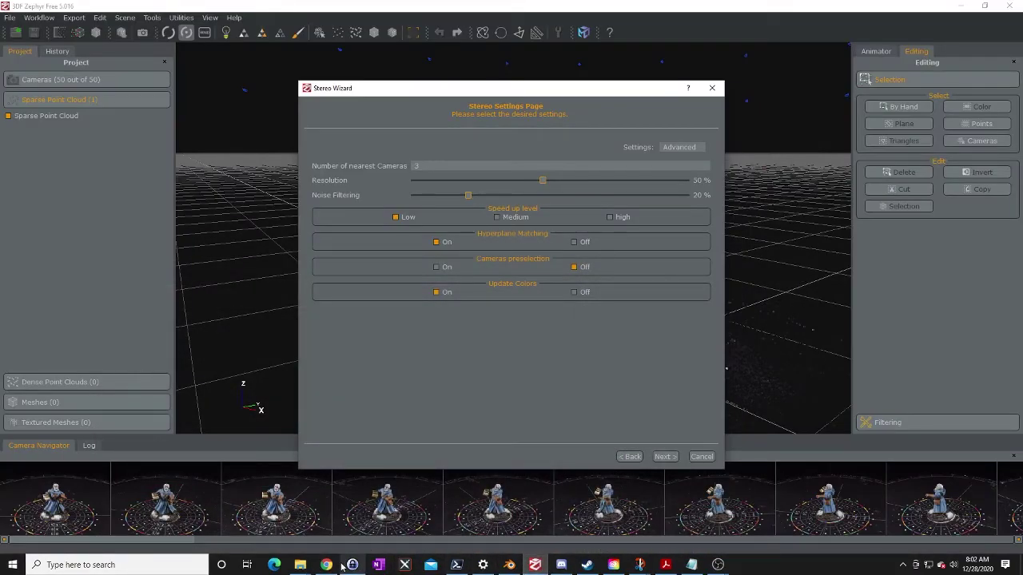
mouse_move(334, 565)
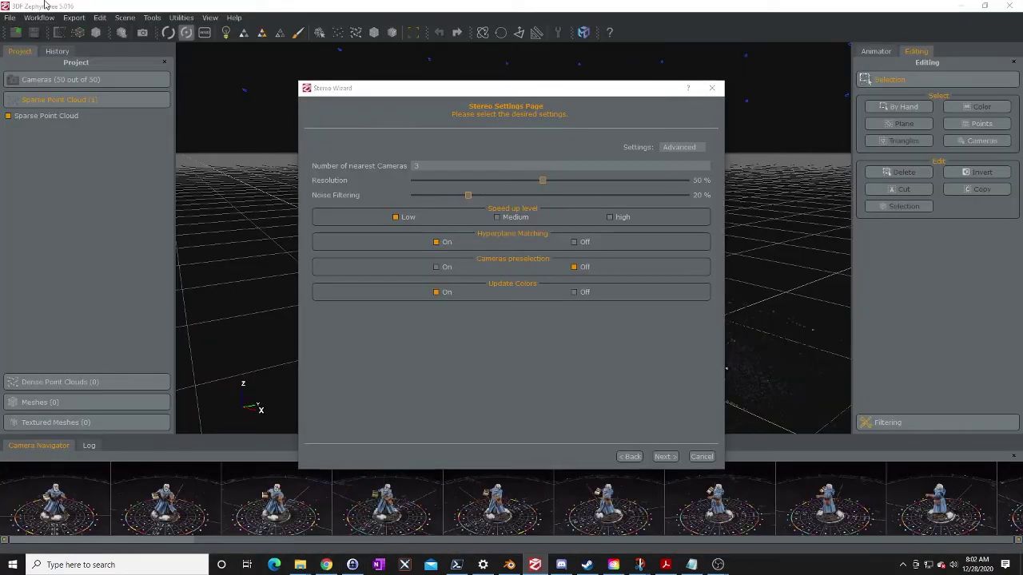
click(326, 564)
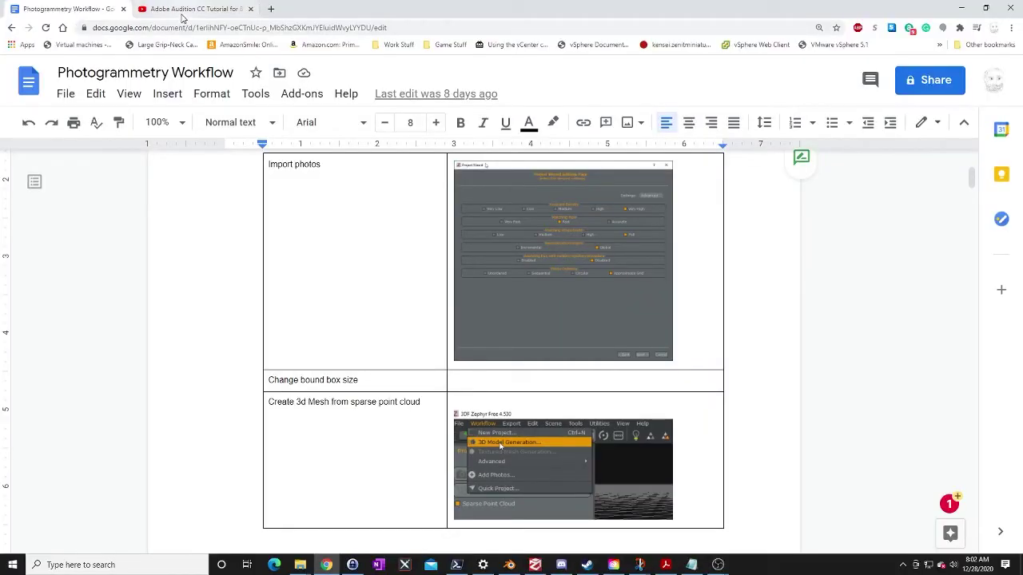
scroll(483, 368, down, 10)
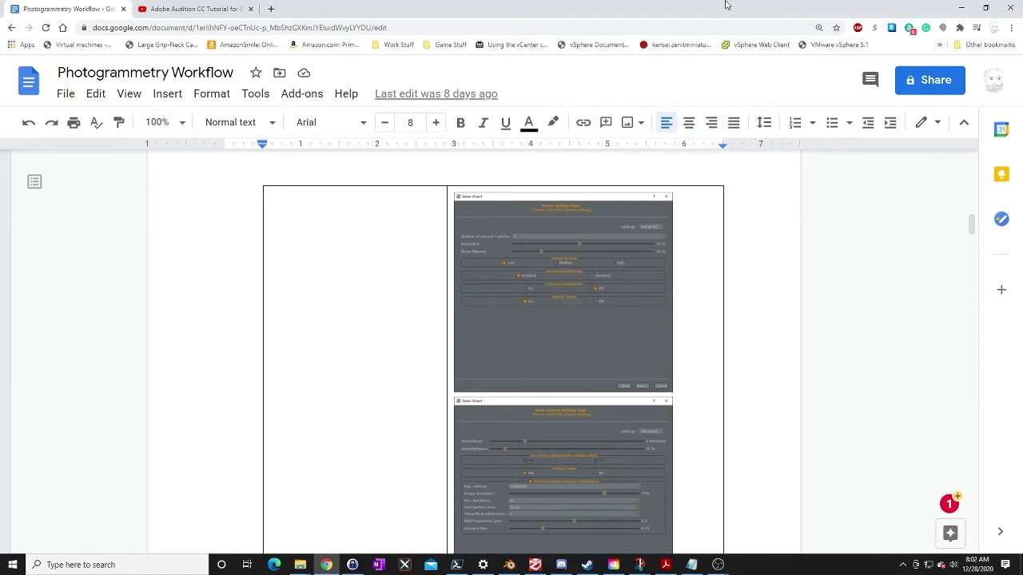
drag(730, 4, 3, 51)
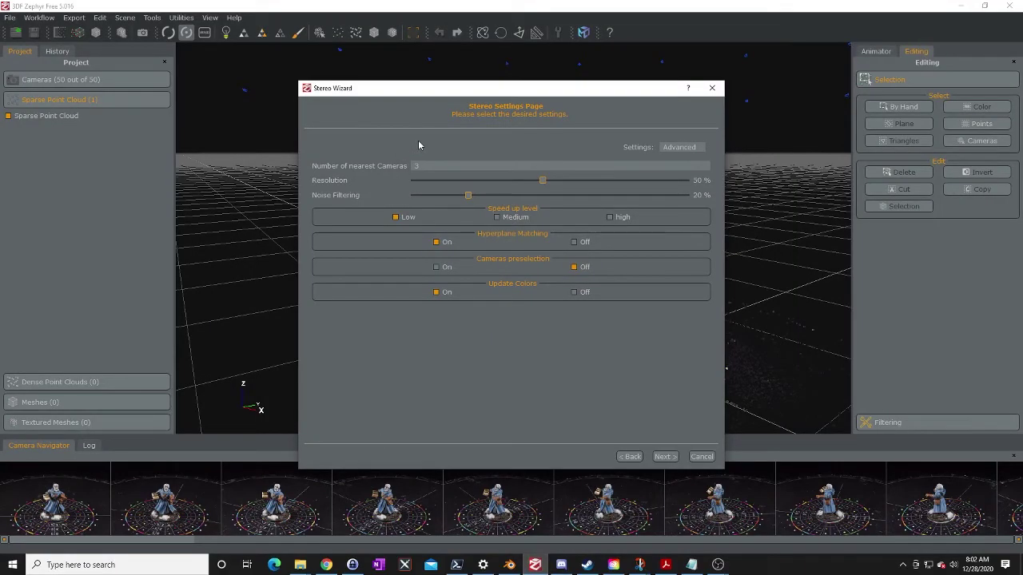
Accept the current stereo and mesh creation settings and run the 3D model creation.
click(664, 457)
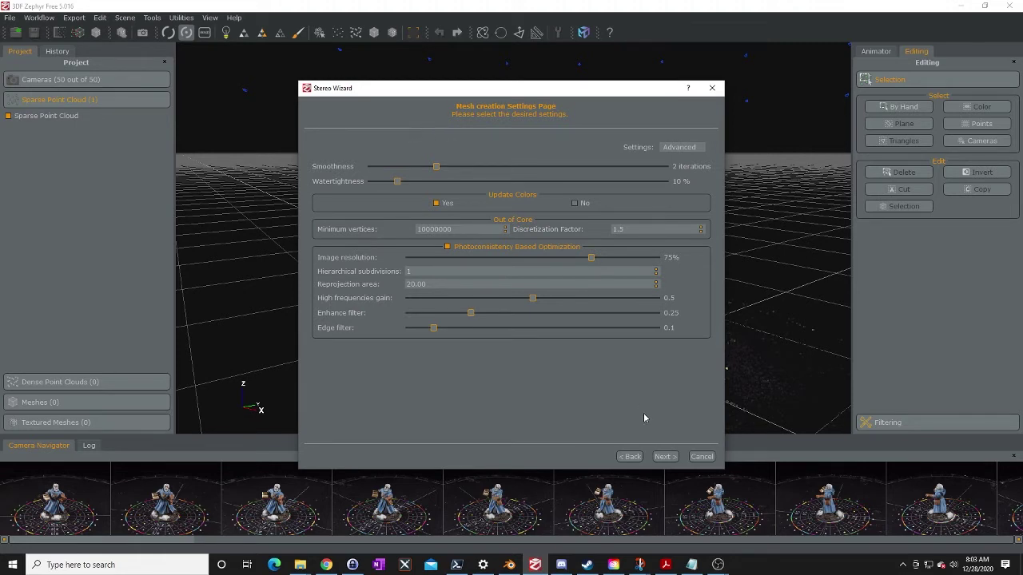
click(663, 456)
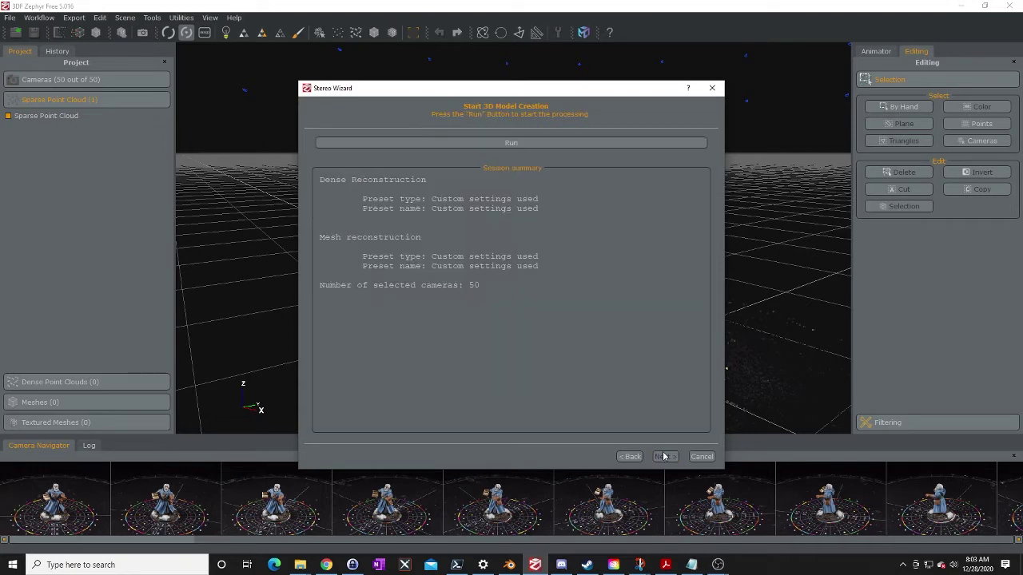
click(523, 144)
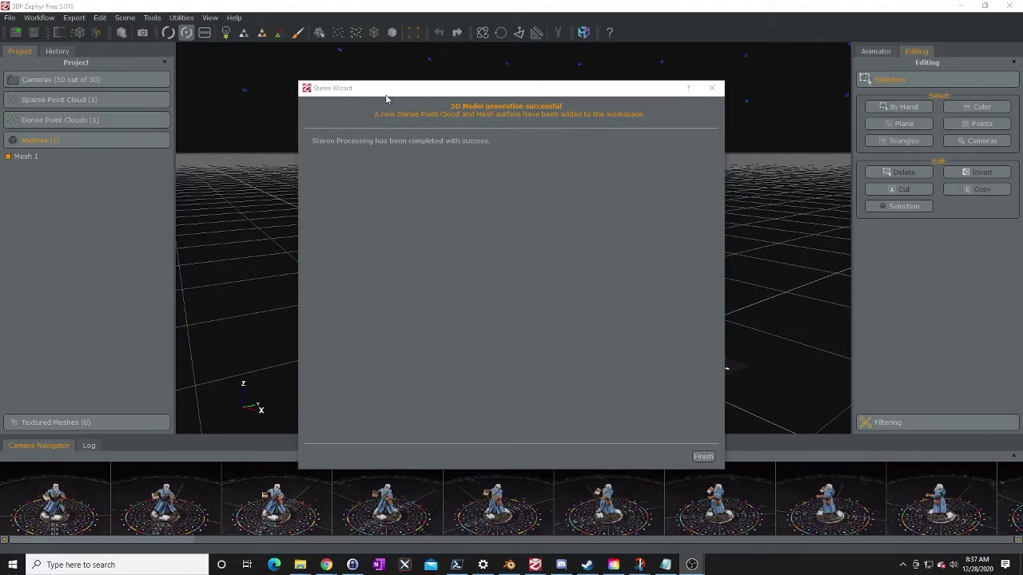
Finish the stereo wizard and inspect the generated mesh of the miniature from the front.
click(703, 458)
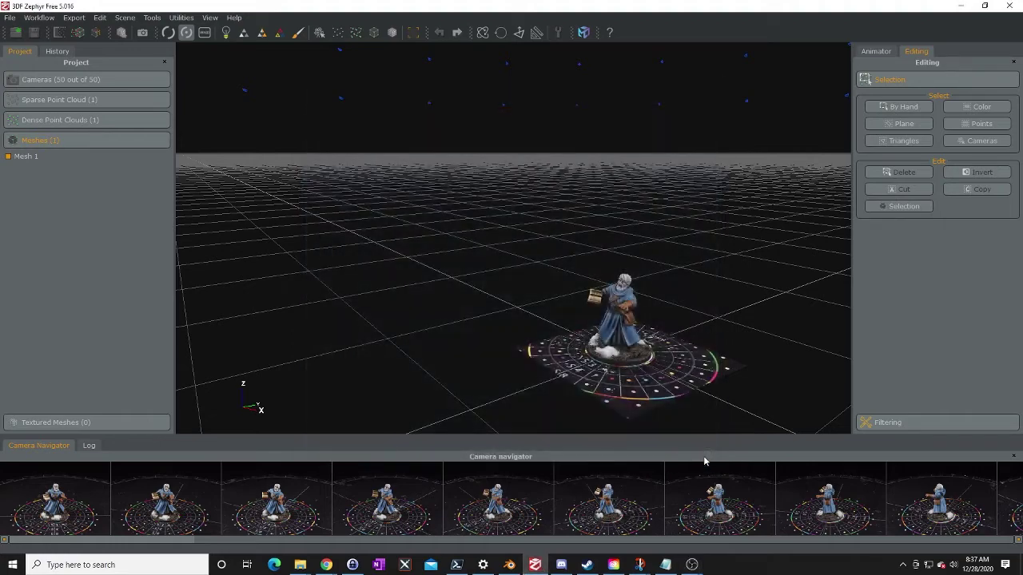
drag(658, 400, 584, 363)
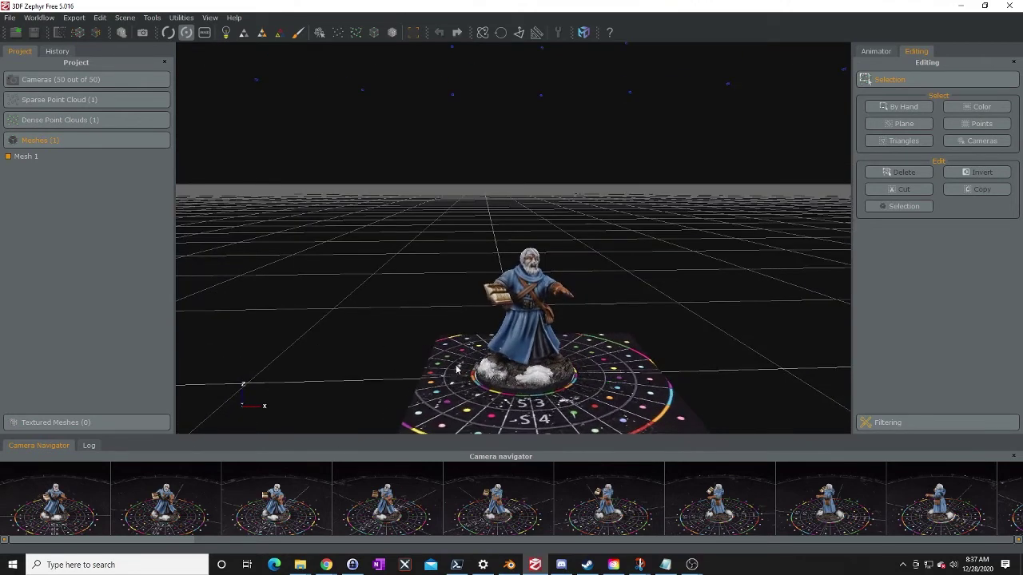
Start a plane selection on the mesh and lower the plane to a Z coordinate of 0.2935, across the miniature's feet just above the base.
drag(597, 391, 598, 352)
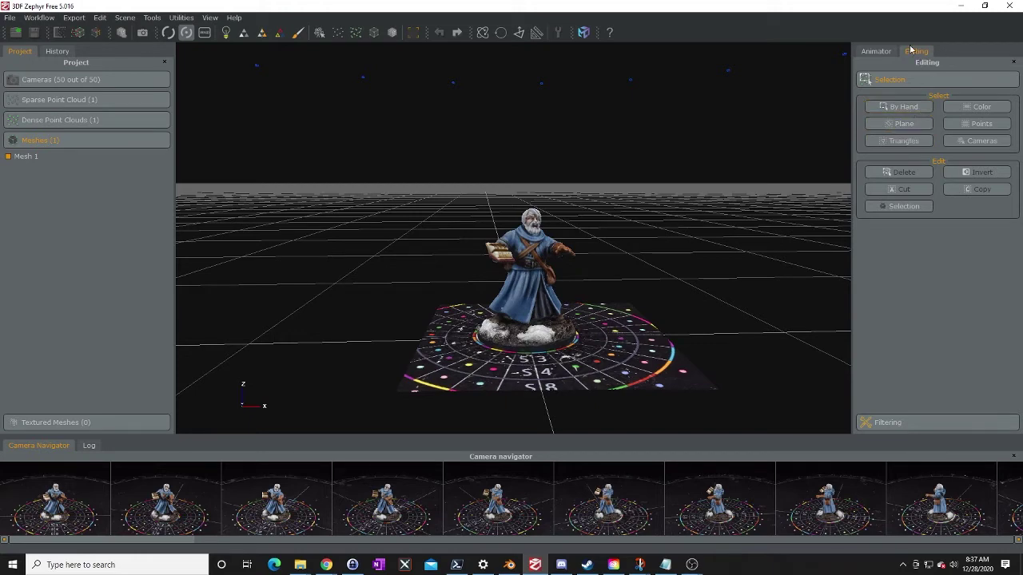
click(902, 124)
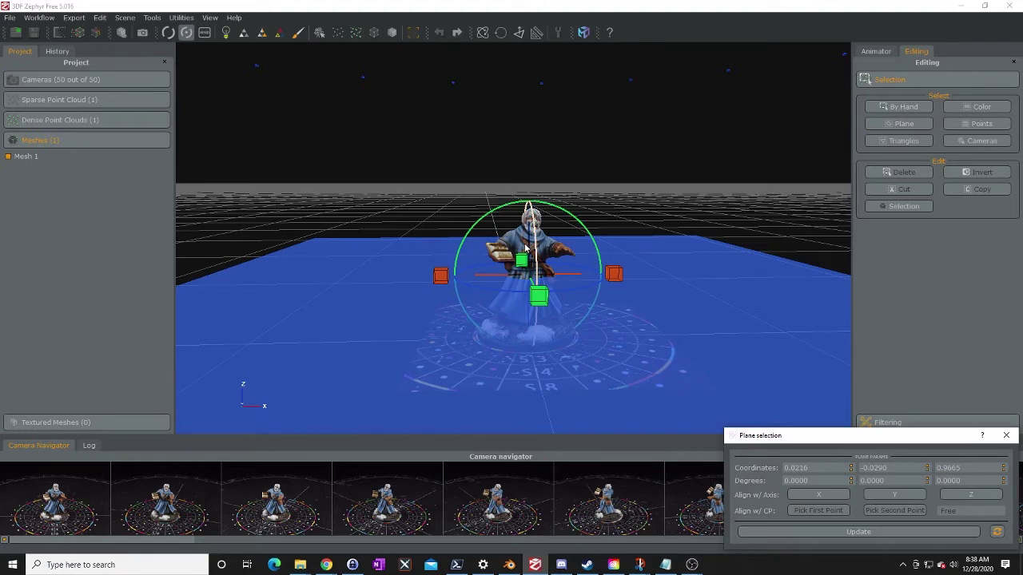
drag(528, 246, 574, 285)
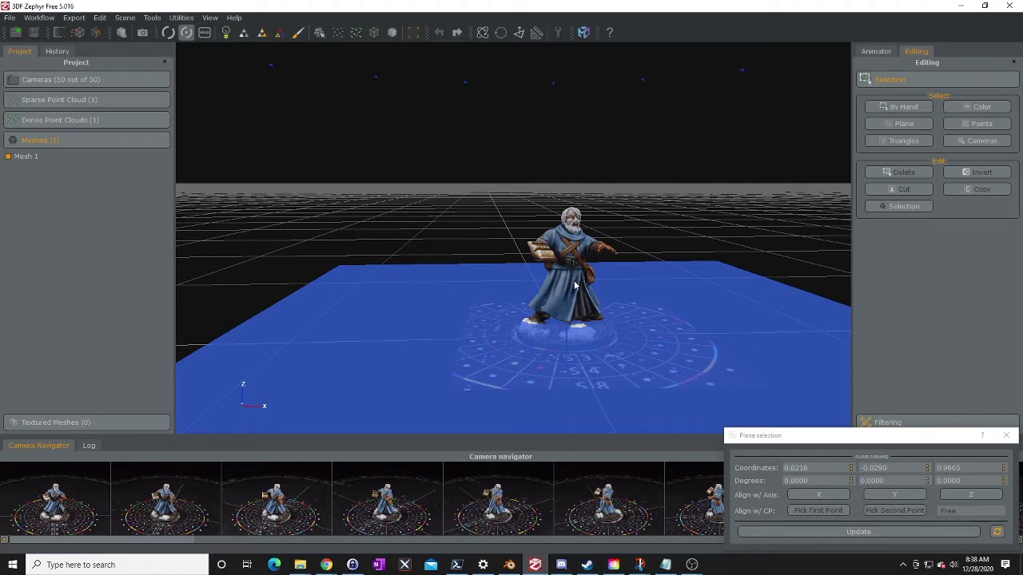
mouse_move(575, 285)
mouse_down()
mouse_move(566, 300)
mouse_move(584, 286)
mouse_up()
click(583, 286)
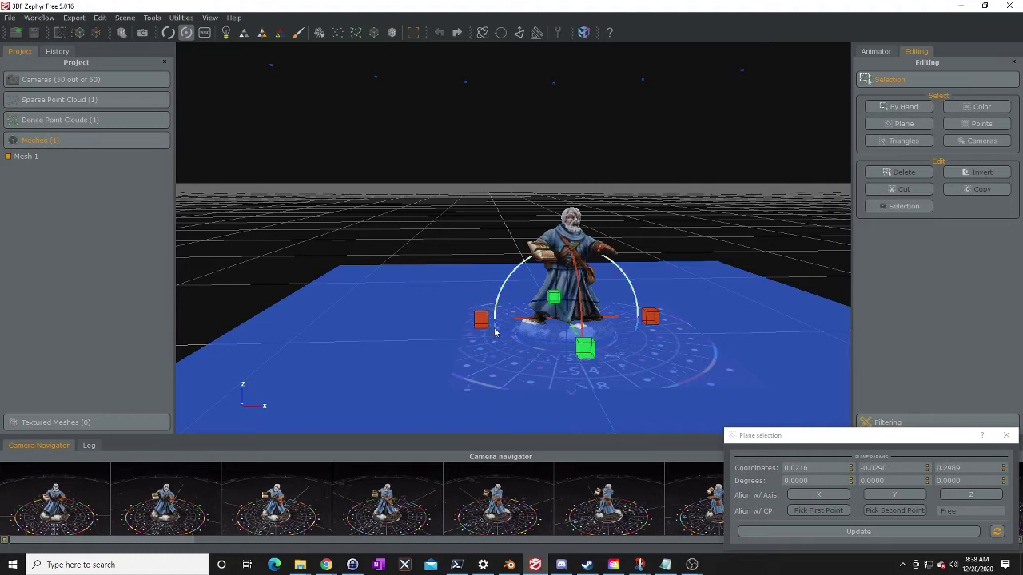
drag(572, 296, 576, 306)
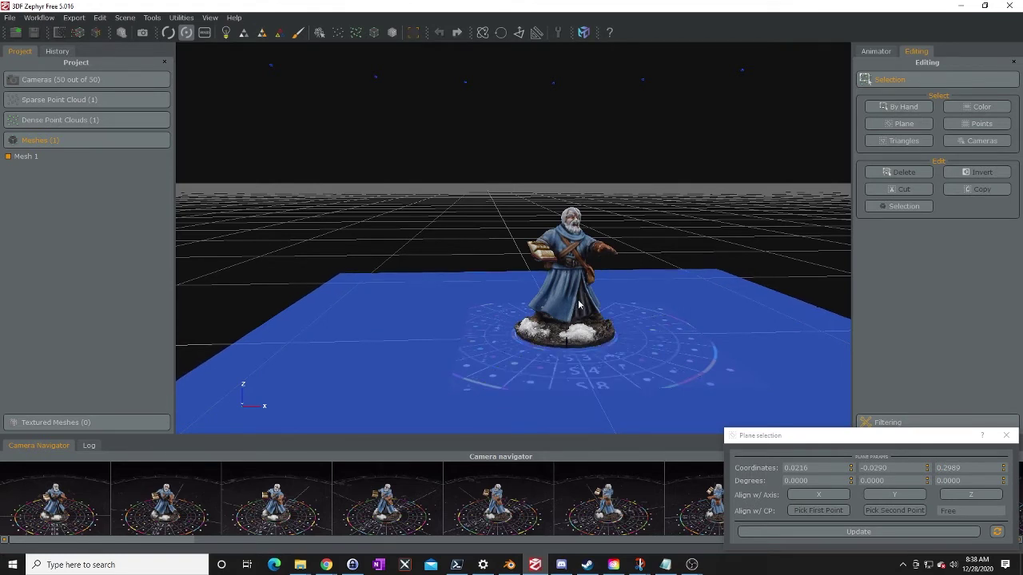
drag(579, 304, 595, 296)
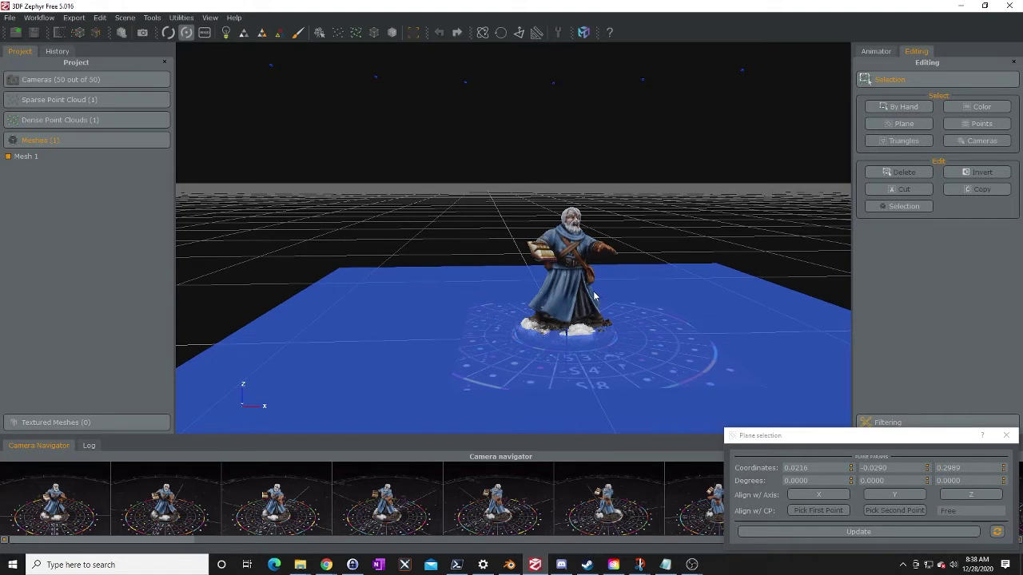
drag(593, 296, 595, 293)
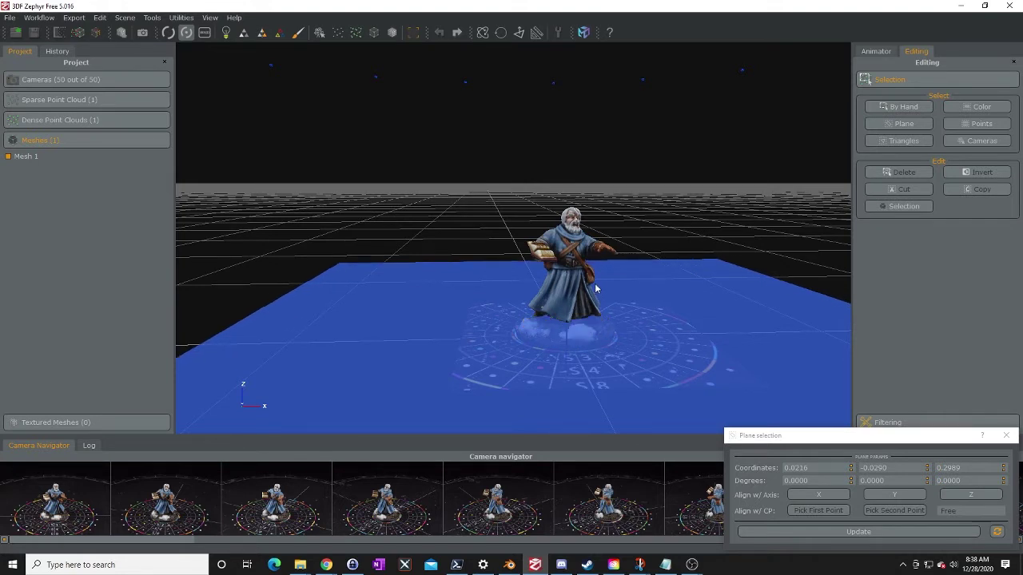
drag(595, 294, 593, 294)
mouse_move(594, 293)
mouse_down()
mouse_move(599, 299)
mouse_move(589, 292)
mouse_up()
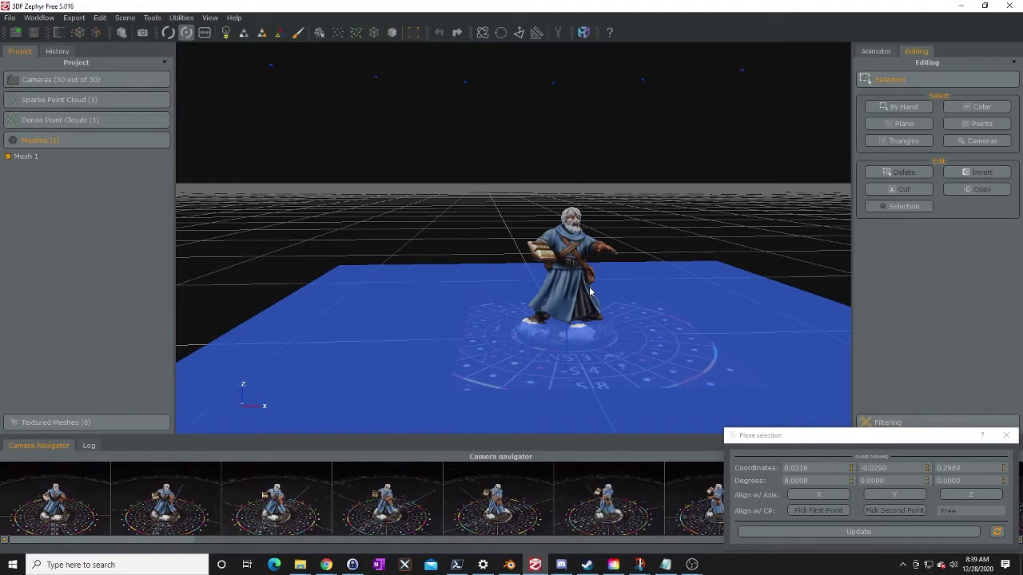
drag(590, 294, 587, 293)
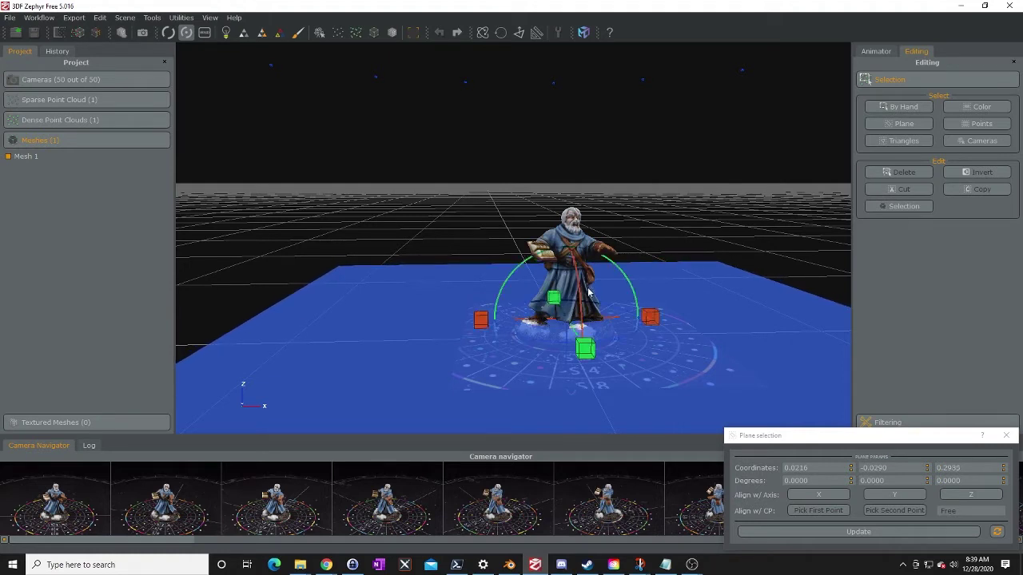
Select the mesh above the plane, invert the selection and delete the base and turntable mat.
click(815, 534)
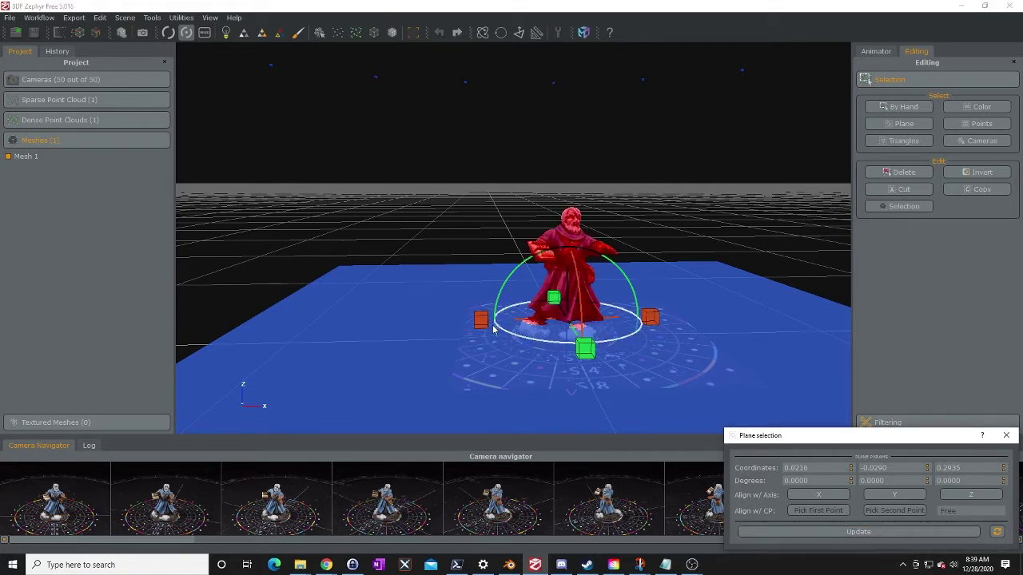
click(975, 174)
click(893, 172)
Outline the loose white snow patch in front of the robe with a polygon selection by hand and delete it.
scroll(632, 364, up, 5)
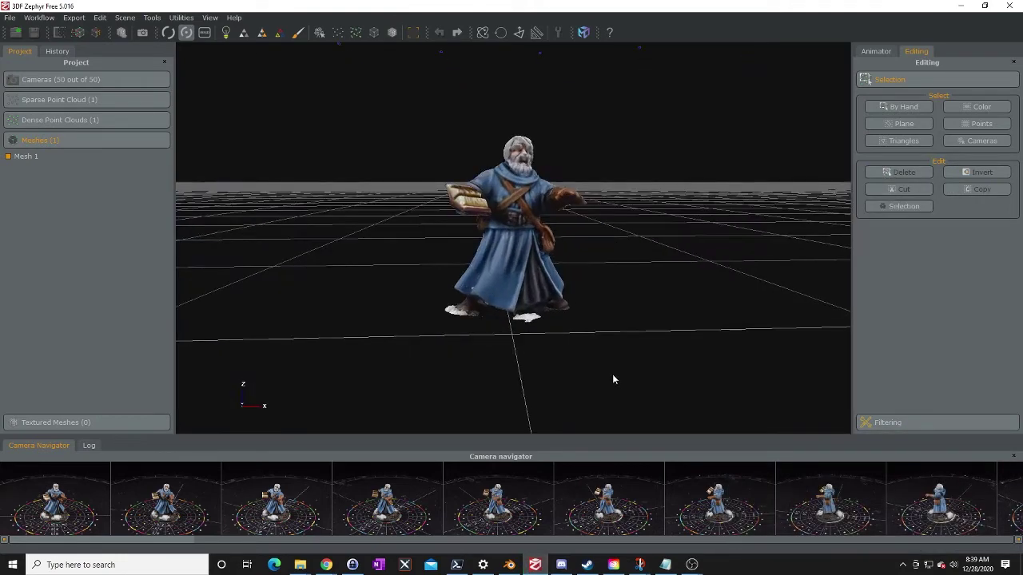
drag(629, 360, 595, 394)
scroll(560, 363, up, 6)
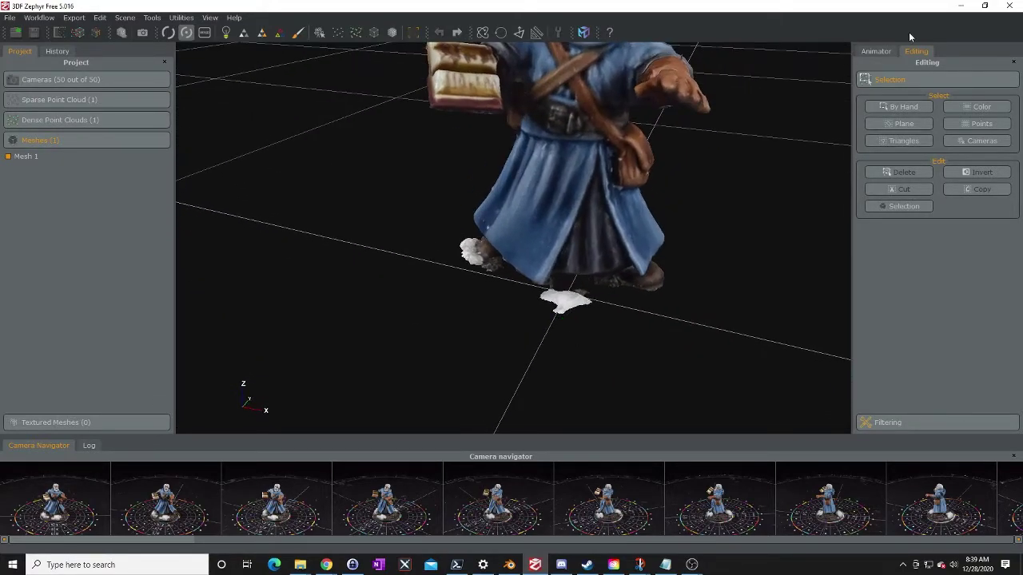
click(902, 107)
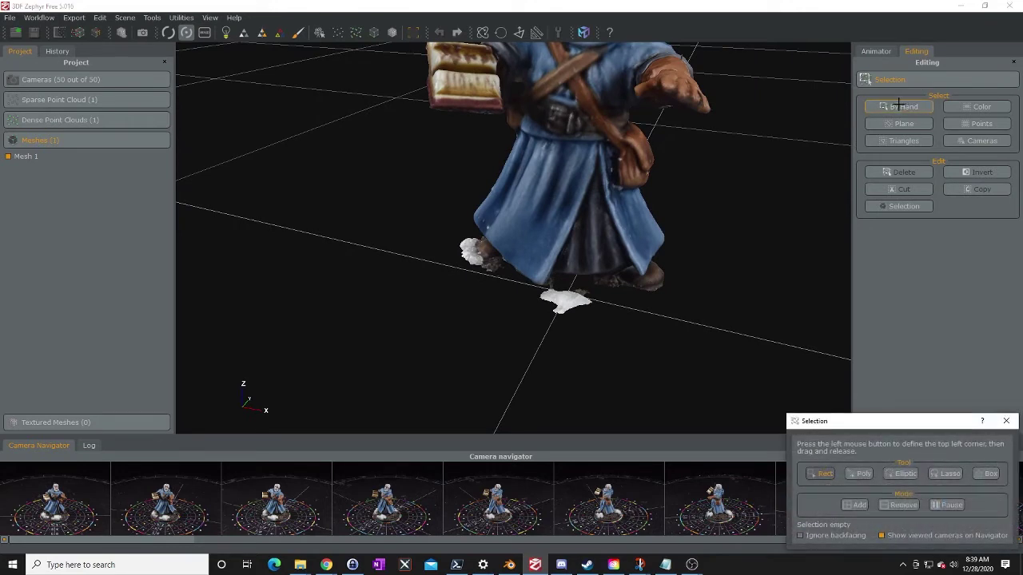
click(857, 474)
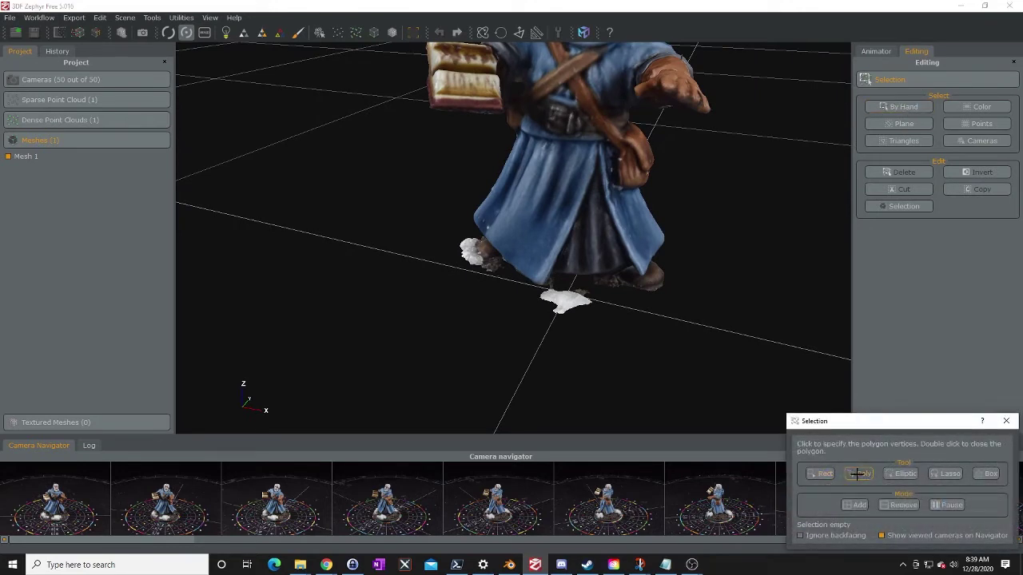
click(525, 301)
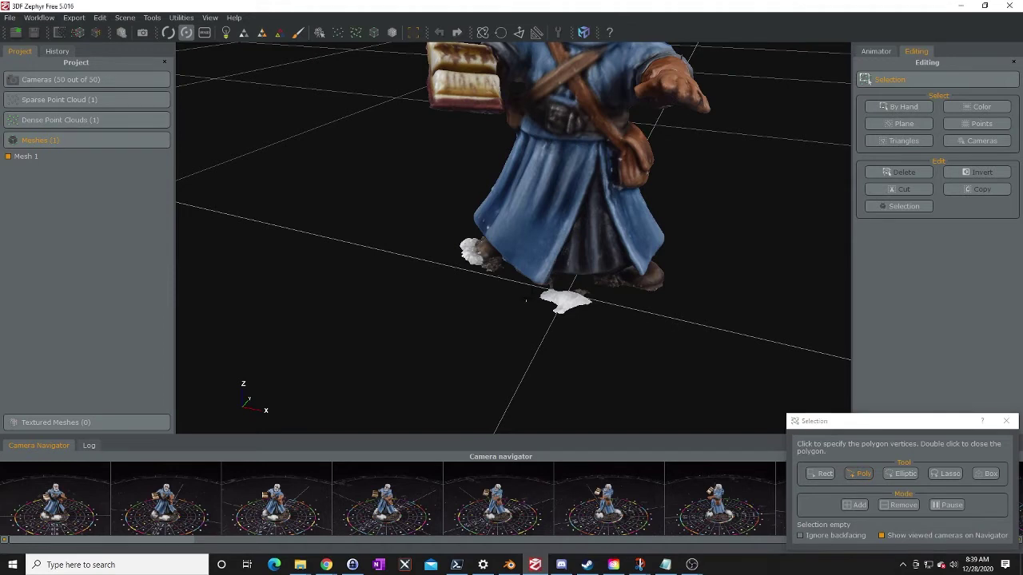
click(611, 289)
click(619, 345)
click(543, 360)
double_click(529, 319)
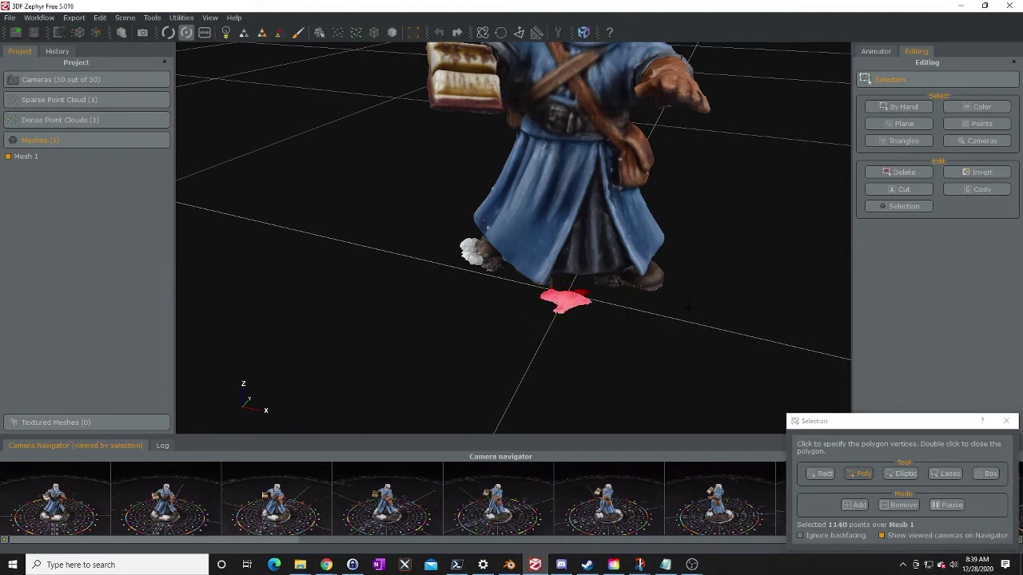
click(901, 172)
Outline the snow and base remnants around the foot beneath the book side with a polygon selection, following the foot's edge, and delete them.
middle_drag(449, 310, 496, 310)
click(496, 310)
click(947, 505)
drag(631, 351, 577, 360)
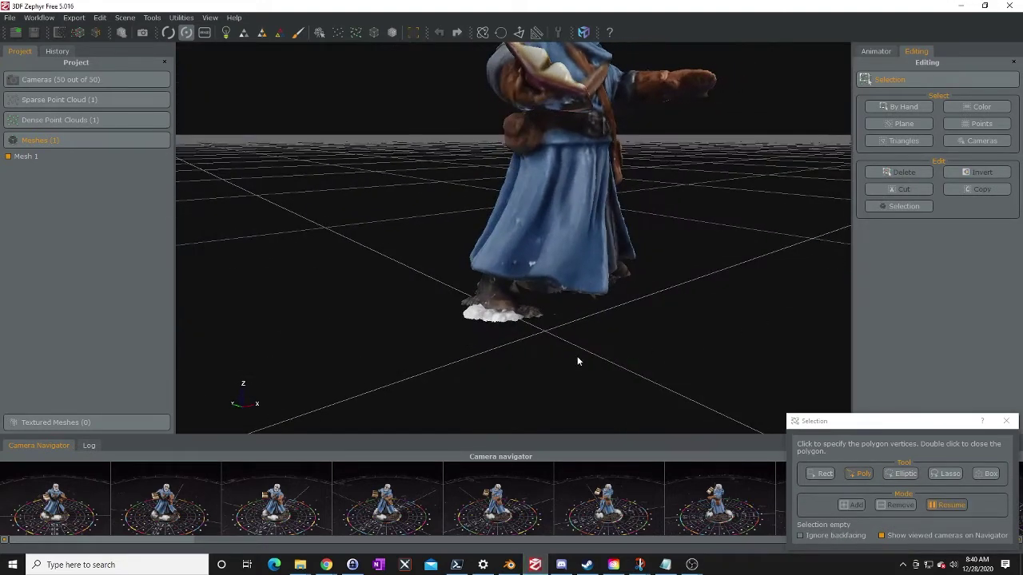
scroll(576, 361, up, 4)
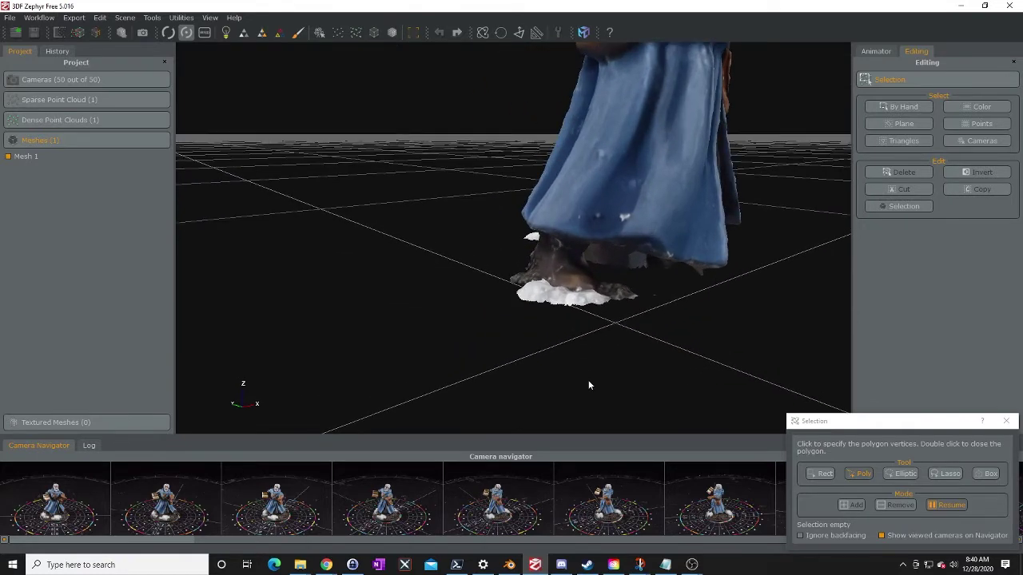
drag(638, 313, 535, 320)
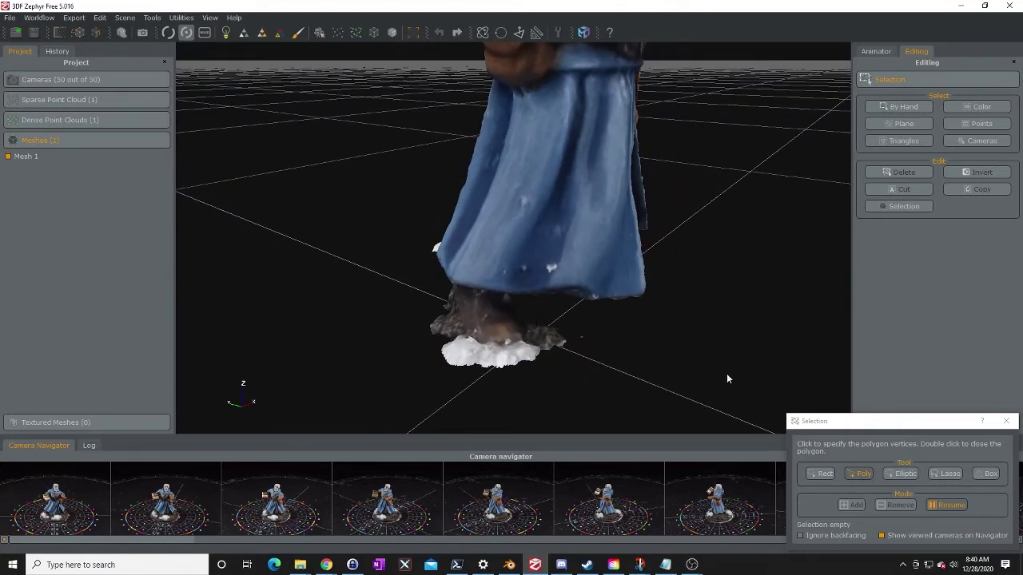
click(863, 474)
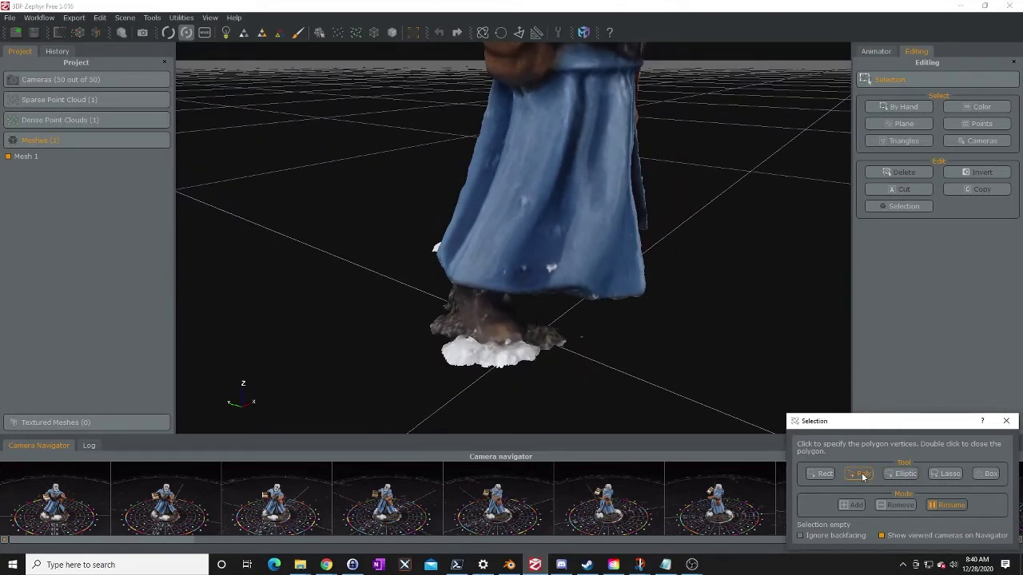
click(946, 503)
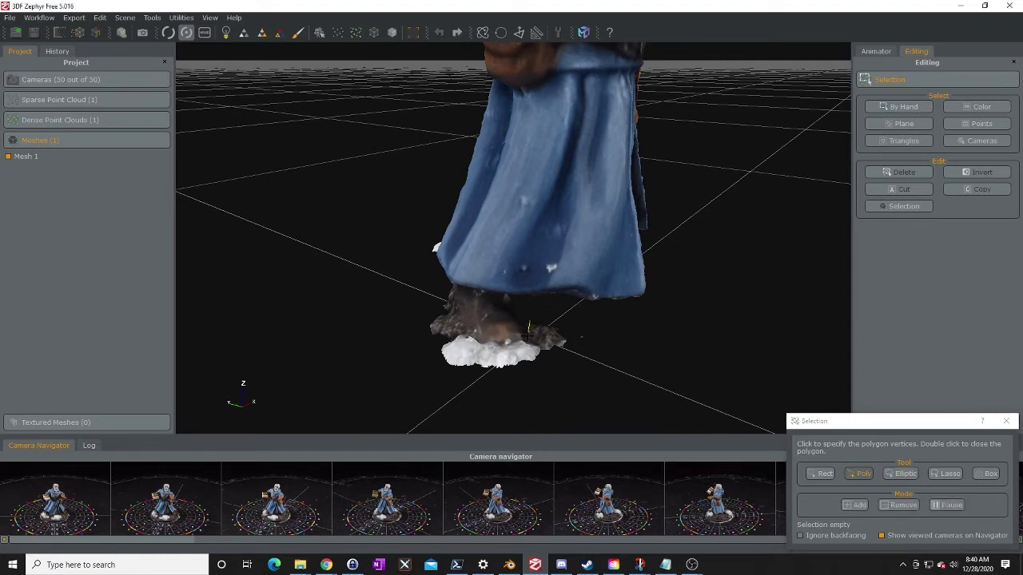
mouse_move(525, 345)
mouse_down()
mouse_move(477, 342)
mouse_move(445, 301)
mouse_up()
mouse_move(392, 352)
mouse_down()
mouse_move(485, 391)
mouse_move(601, 380)
mouse_move(631, 339)
mouse_up()
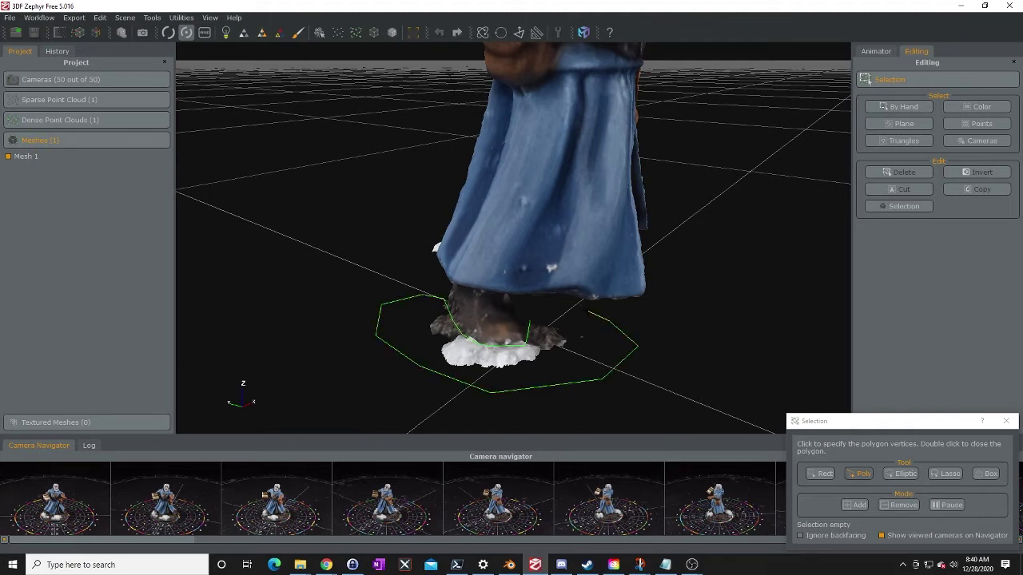
double_click(638, 346)
click(906, 171)
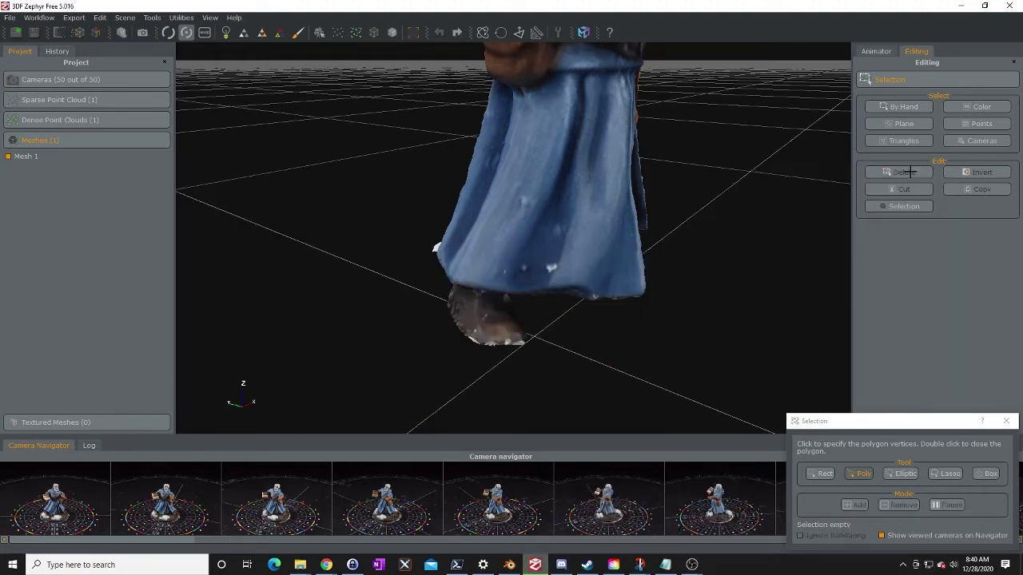
Pause the selection and examine the feet and robe hem from the side and back for leftover base fragments.
drag(621, 348, 766, 399)
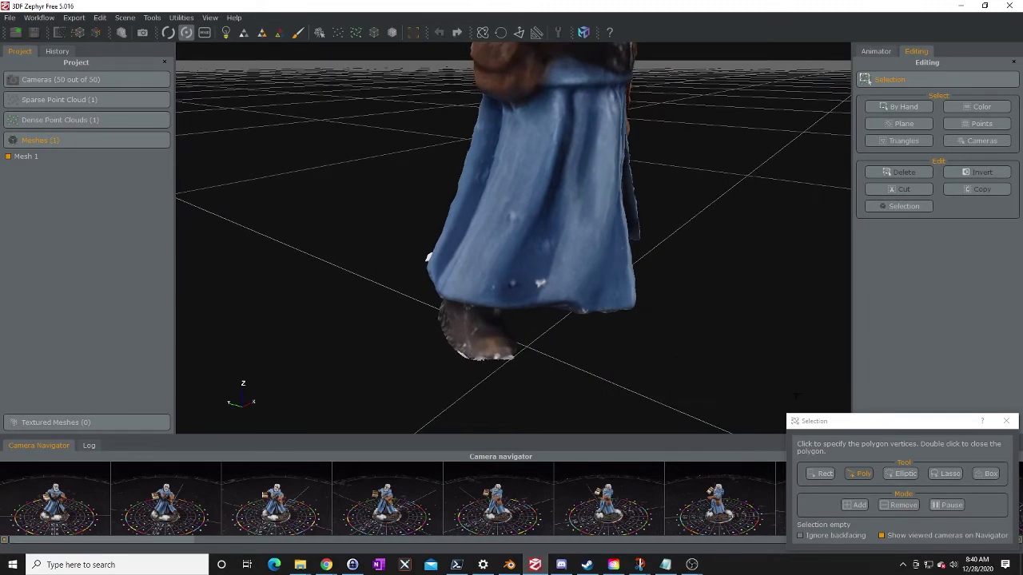
click(951, 505)
drag(547, 372, 649, 342)
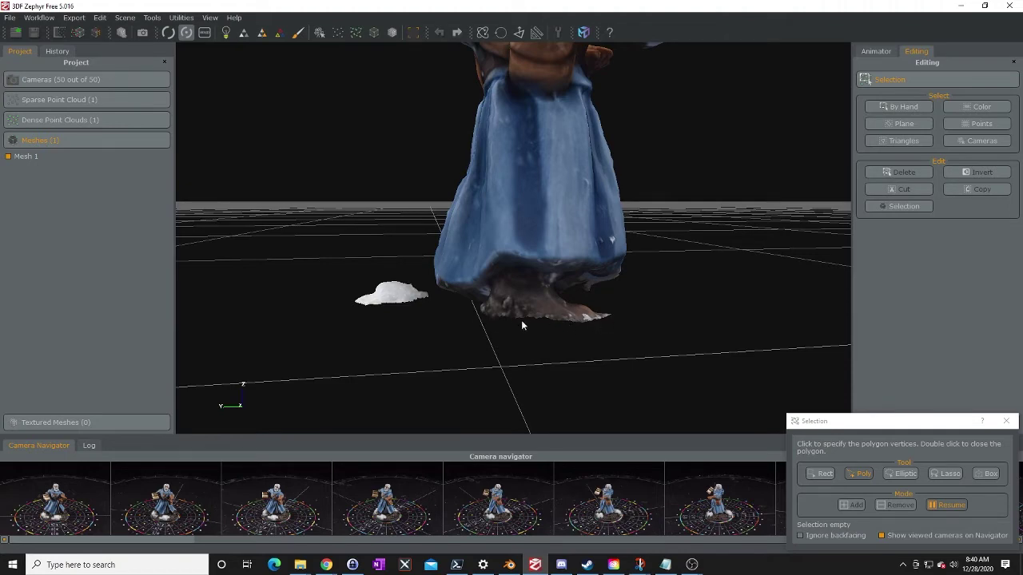
drag(523, 354, 583, 336)
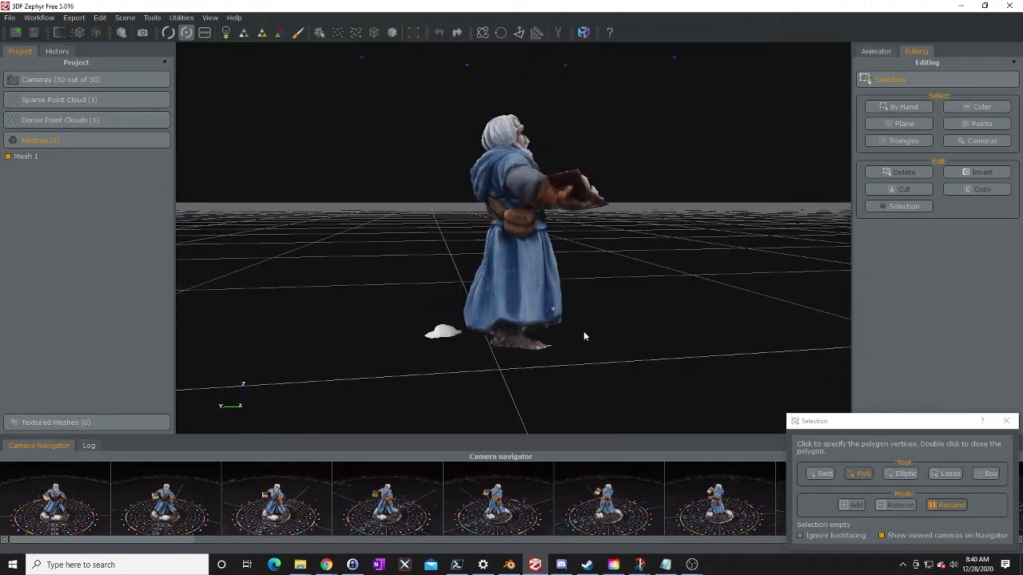
scroll(580, 331, up, 5)
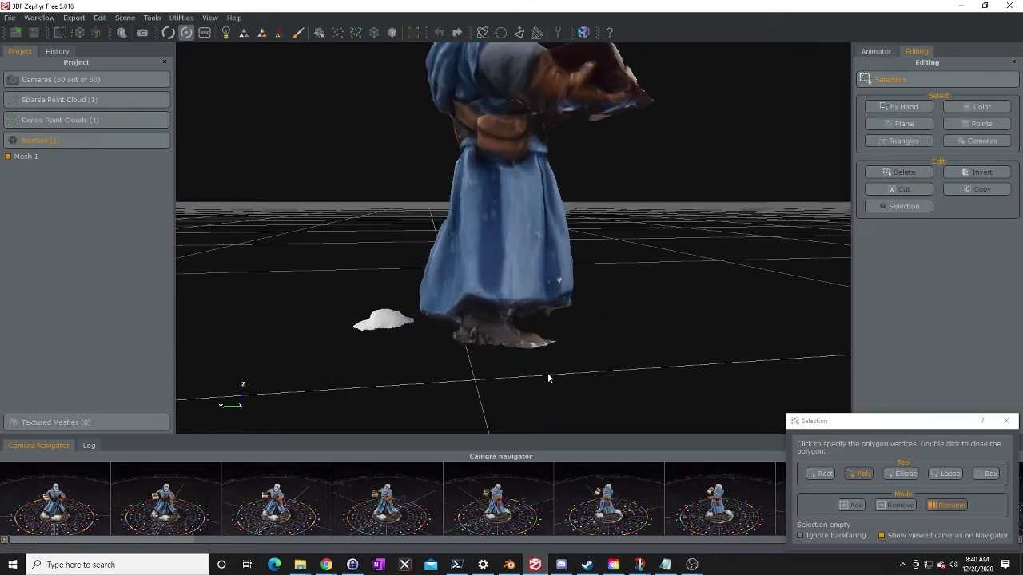
drag(552, 360, 601, 338)
scroll(605, 335, down, 3)
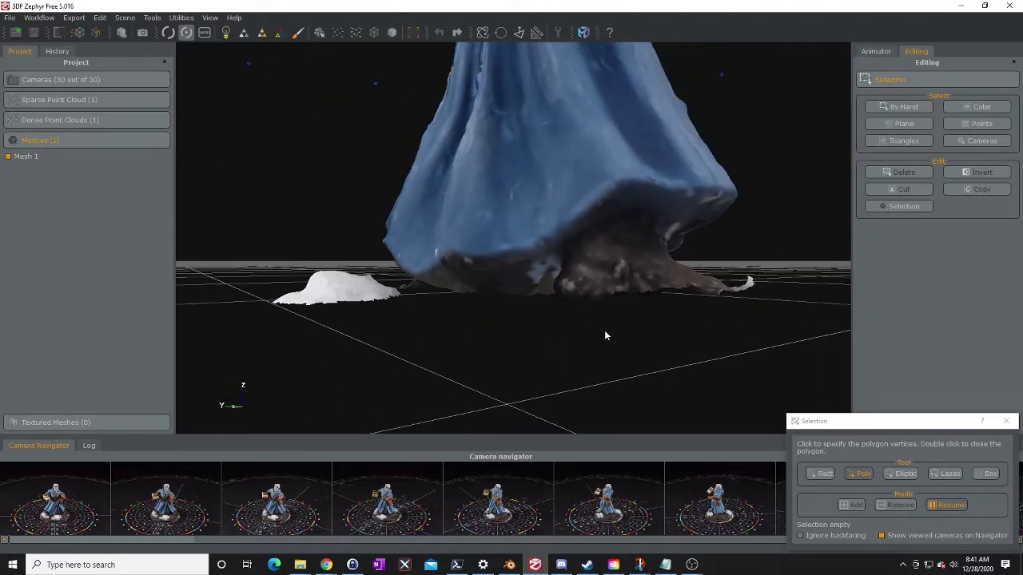
scroll(604, 335, down, 1)
scroll(604, 334, down, 4)
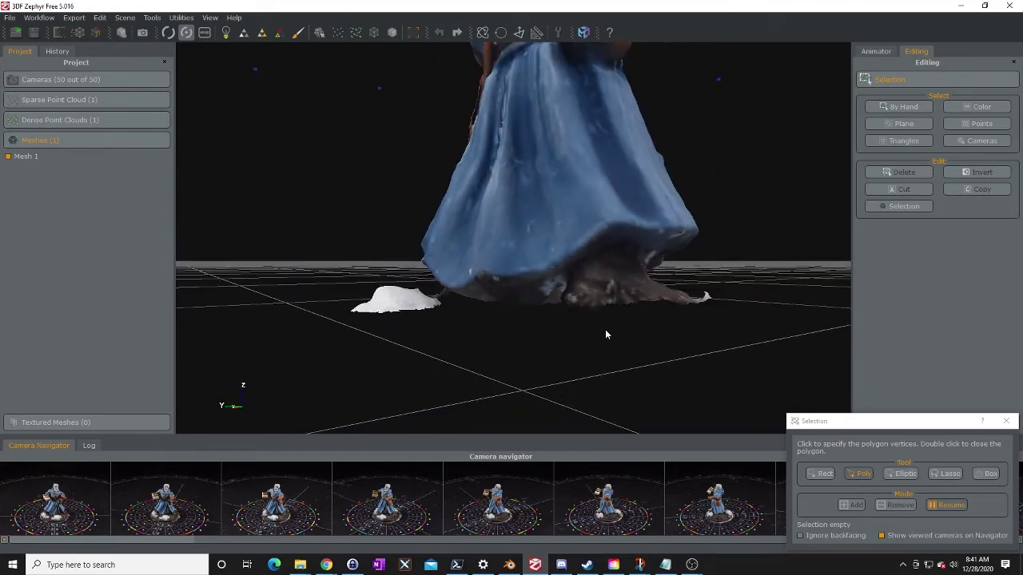
drag(569, 349, 777, 357)
scroll(620, 365, up, 2)
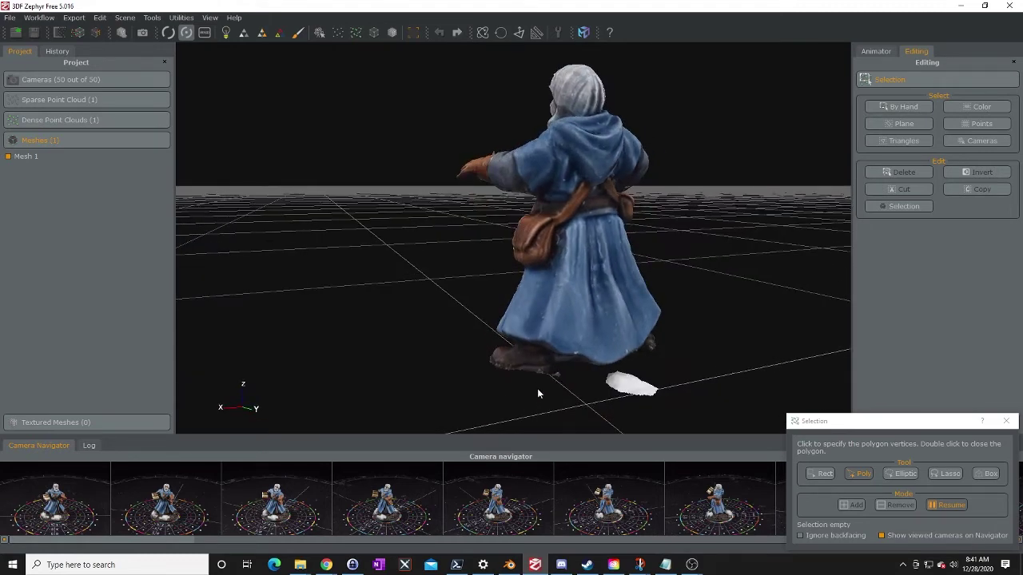
scroll(538, 401, up, 3)
scroll(511, 406, down, 2)
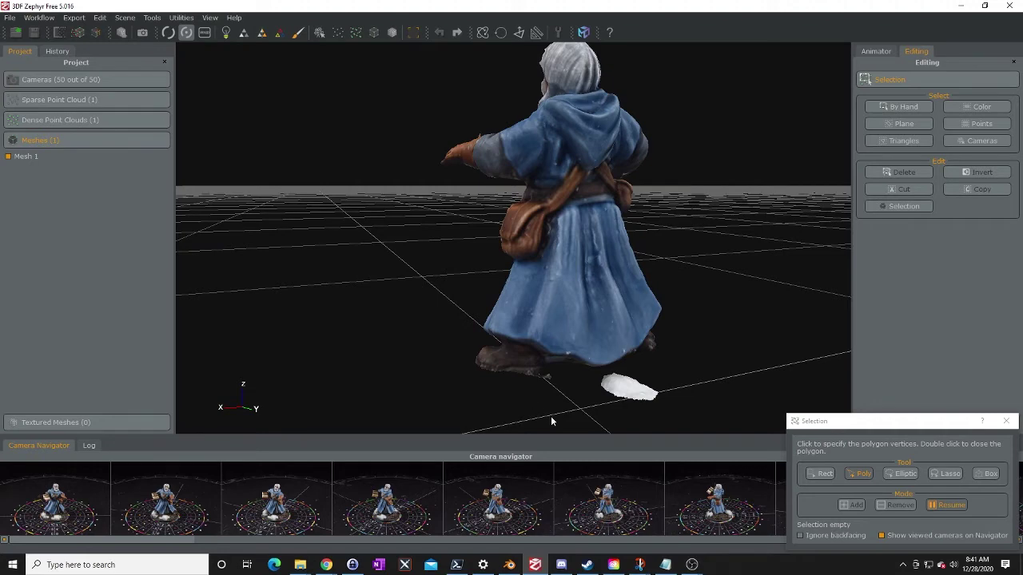
scroll(551, 418, down, 1)
drag(431, 272, 539, 289)
drag(535, 351, 591, 312)
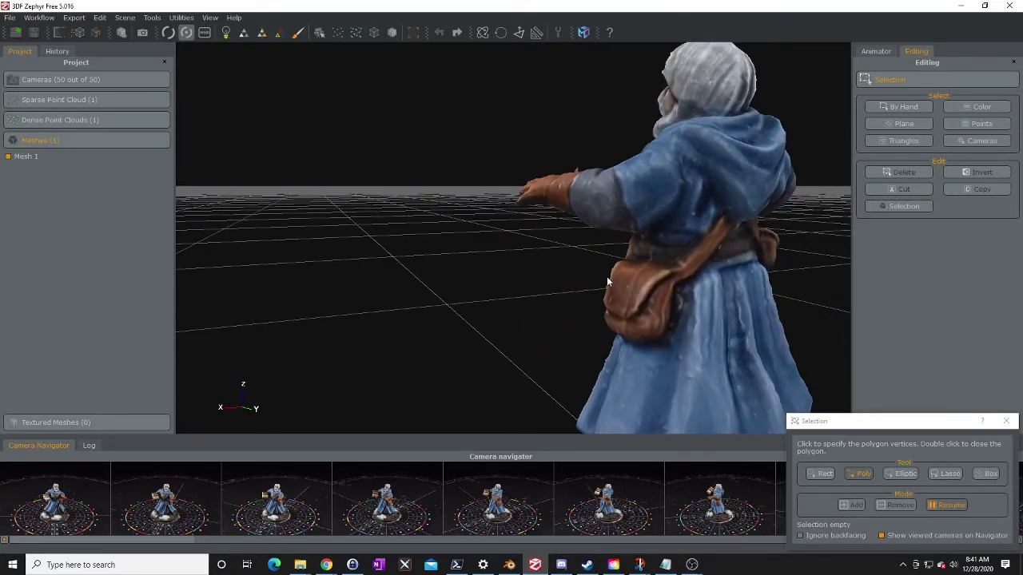
drag(596, 295, 521, 302)
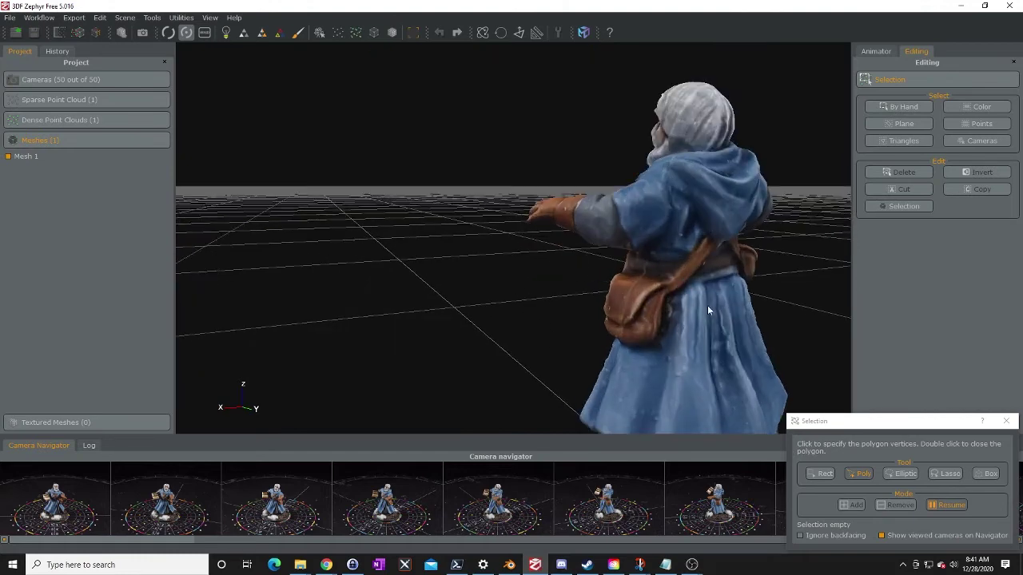
drag(591, 353, 557, 256)
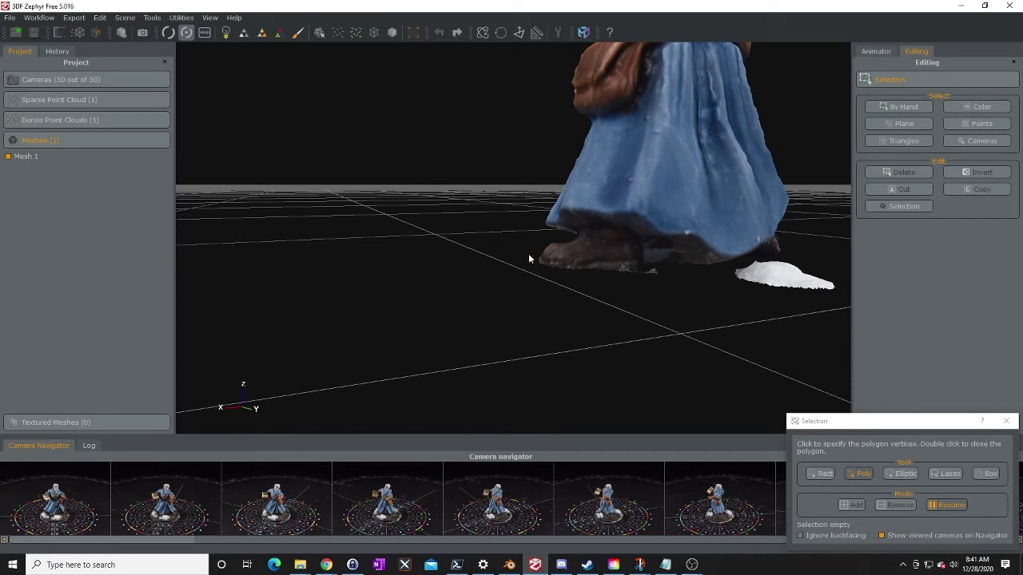
scroll(681, 339, up, 2)
scroll(683, 336, down, 3)
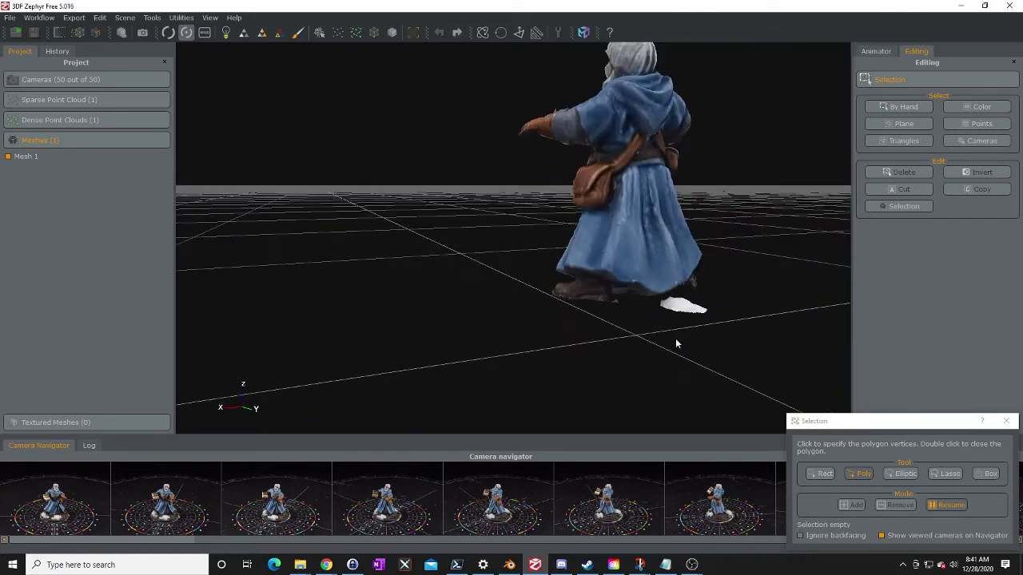
Outline the loose white snow patch behind the robe and the small remnant at the foot's edge with polygon selections and delete both.
drag(646, 332, 651, 365)
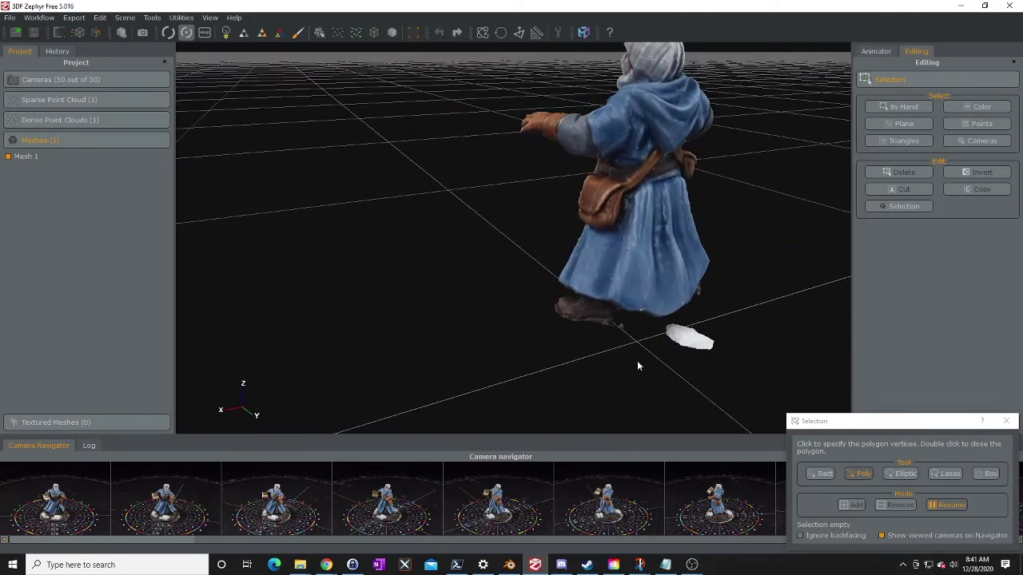
drag(581, 371, 642, 379)
click(950, 505)
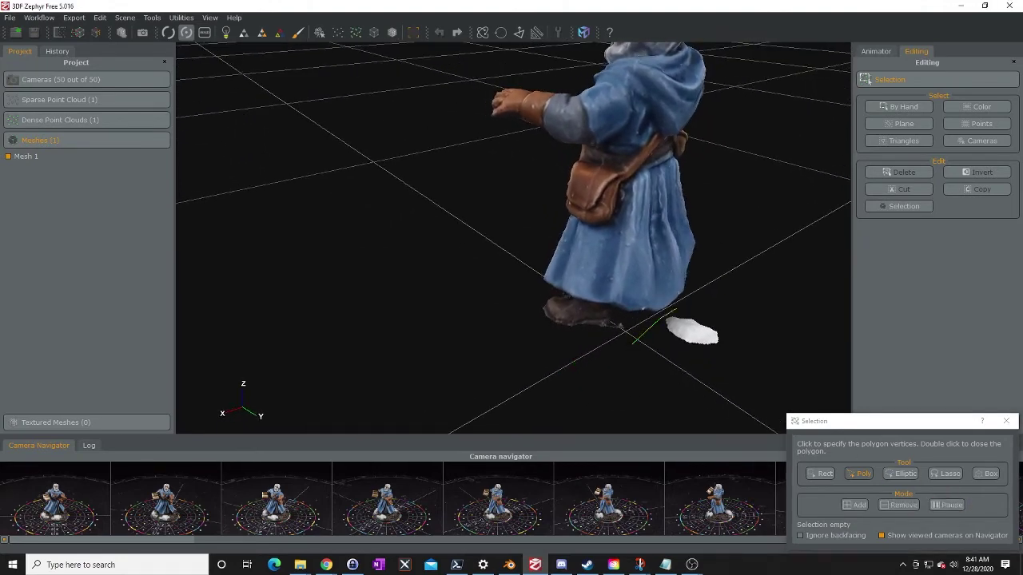
click(725, 307)
click(759, 354)
click(730, 376)
double_click(663, 376)
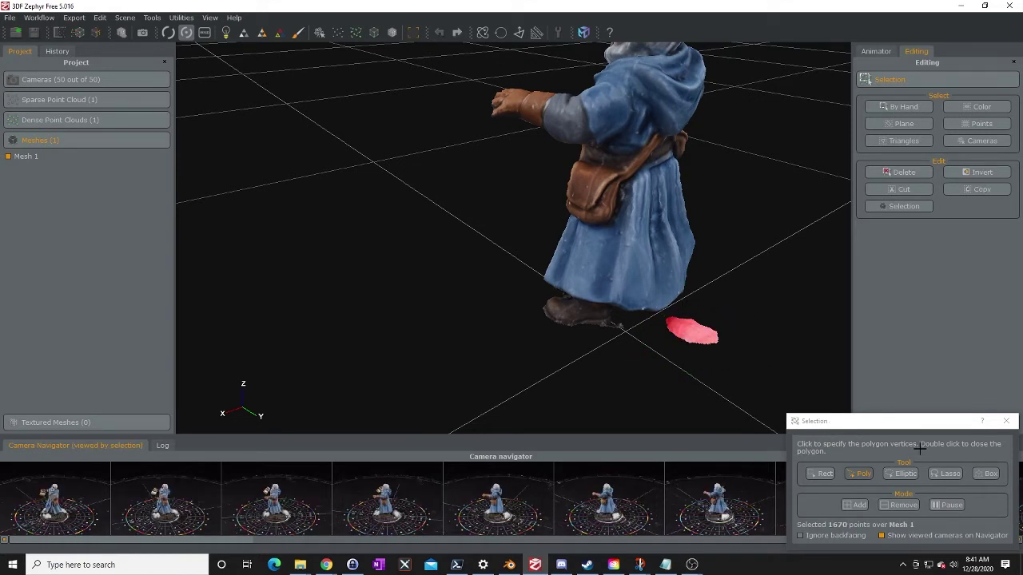
click(898, 172)
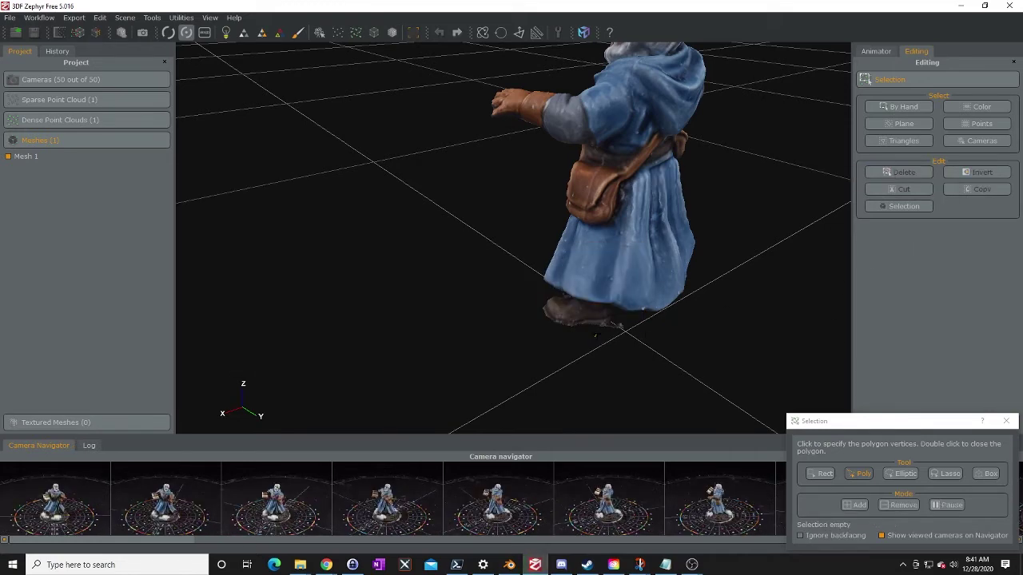
double_click(644, 361)
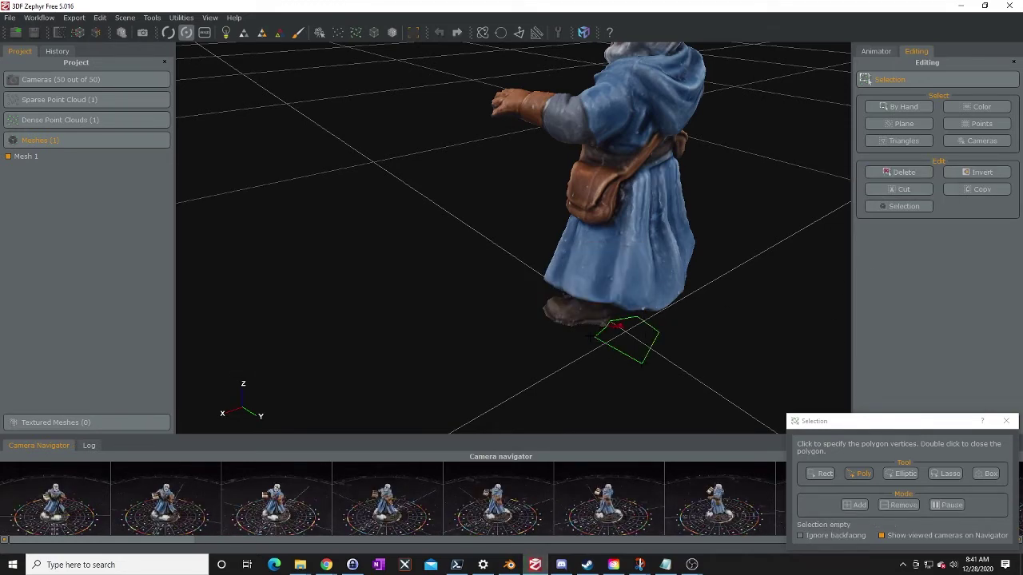
click(904, 173)
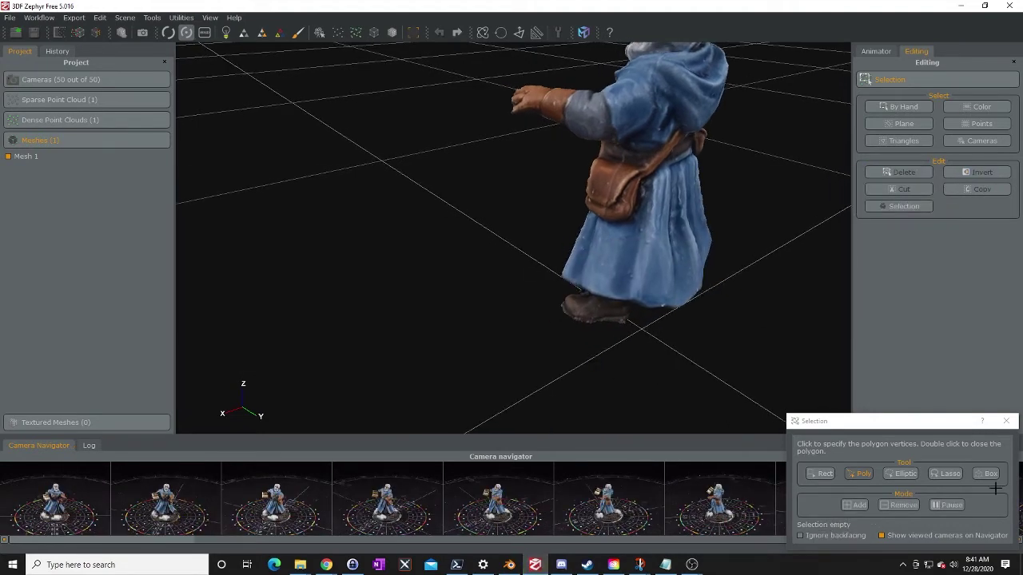
Outline the white snow fragment beside the foot beneath the book side with a polygon selection and delete it.
click(947, 504)
drag(594, 369, 653, 374)
scroll(601, 380, up, 3)
drag(511, 360, 327, 407)
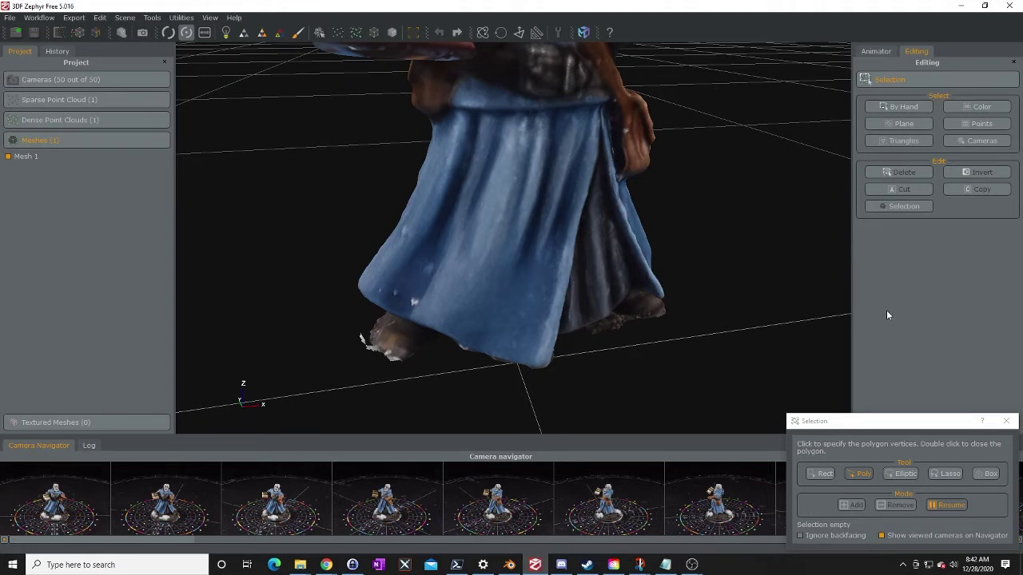
click(947, 505)
click(366, 325)
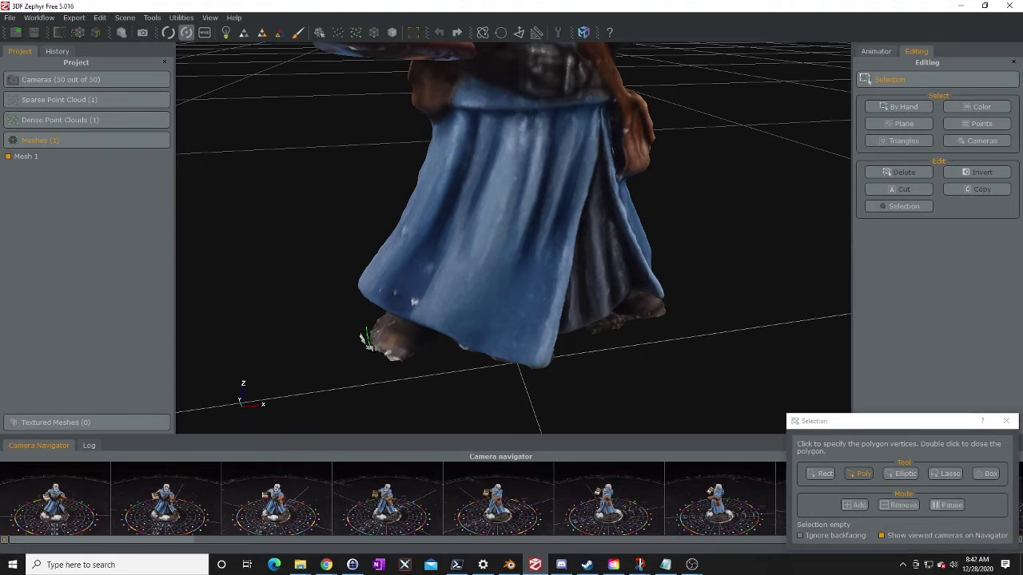
click(369, 375)
double_click(363, 338)
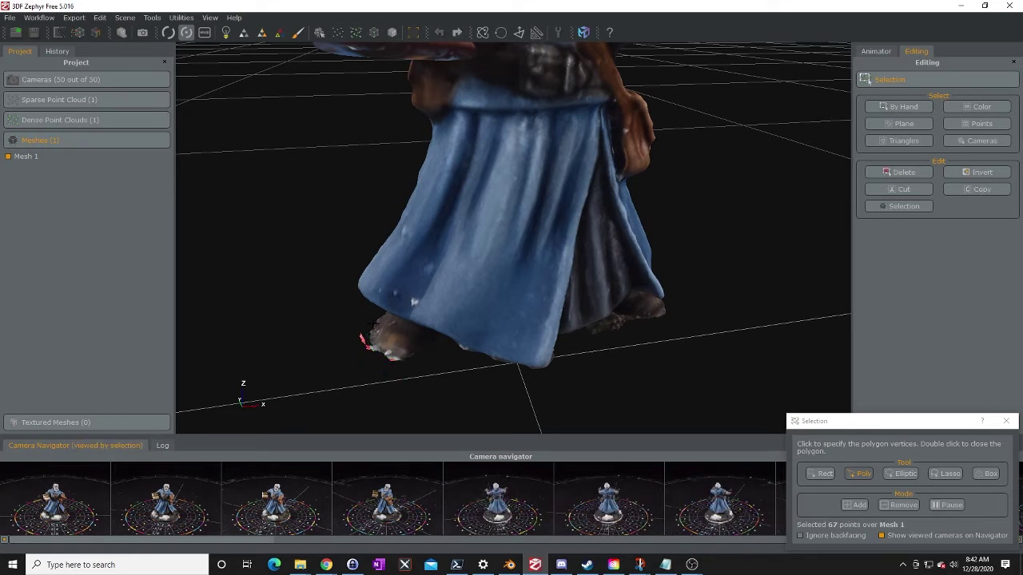
click(901, 172)
Check the feet and robe hem from other sides for remaining base fragments and end the selection by hand.
scroll(582, 362, up, 5)
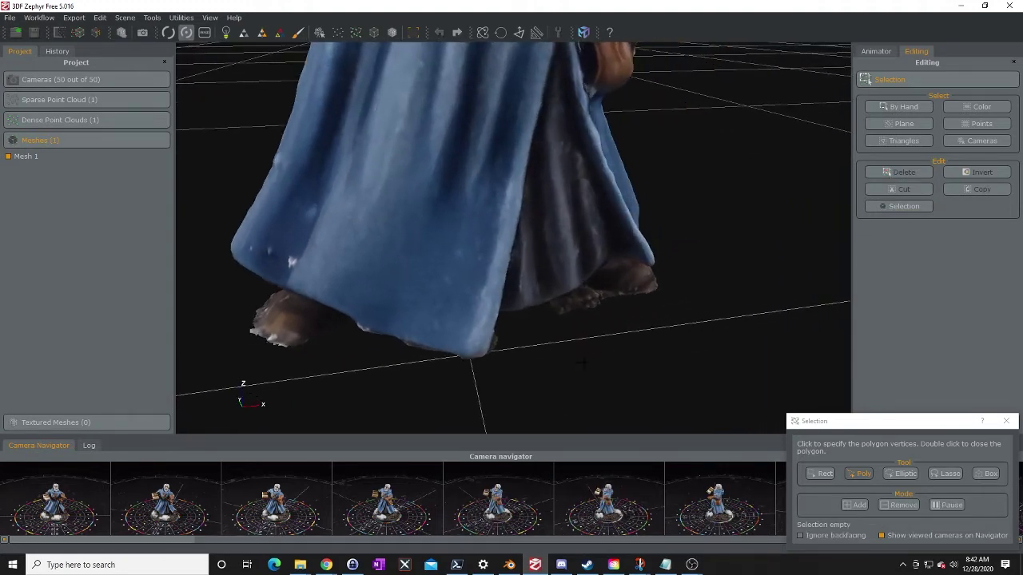
click(652, 359)
click(947, 504)
mouse_move(658, 359)
mouse_down()
mouse_move(549, 354)
mouse_move(584, 338)
mouse_move(573, 296)
mouse_move(376, 318)
mouse_move(333, 269)
mouse_move(327, 277)
mouse_move(365, 346)
mouse_move(420, 402)
mouse_move(403, 421)
mouse_move(386, 379)
mouse_move(485, 370)
mouse_move(504, 332)
mouse_move(452, 341)
mouse_up()
click(376, 318)
click(389, 372)
click(503, 329)
drag(529, 344, 682, 323)
click(1006, 421)
drag(527, 336, 664, 355)
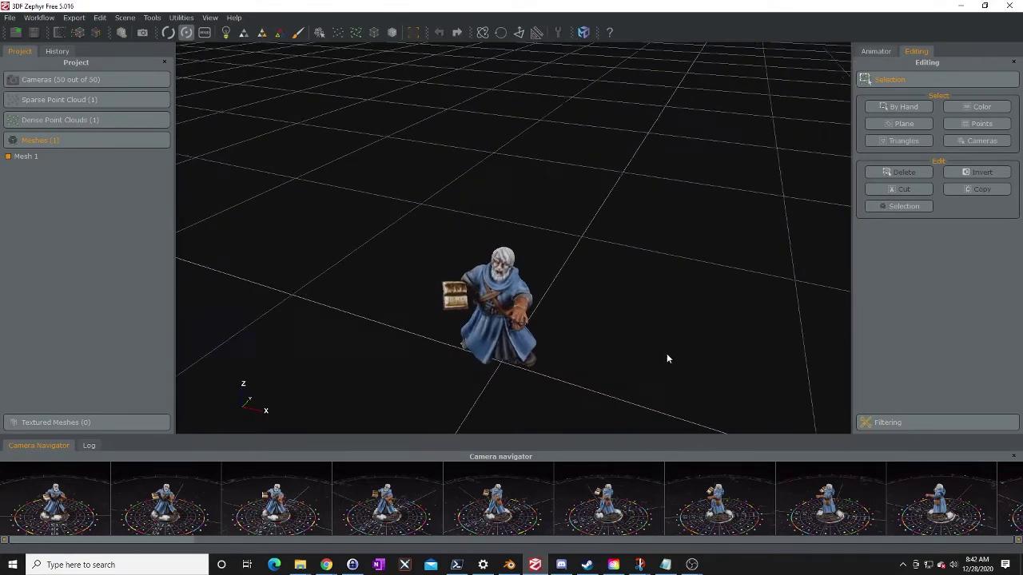
Apply the Retopology filter to a clone of Mesh 1 with factor 2.00, 5 iterations and colour updating.
right_click(22, 158)
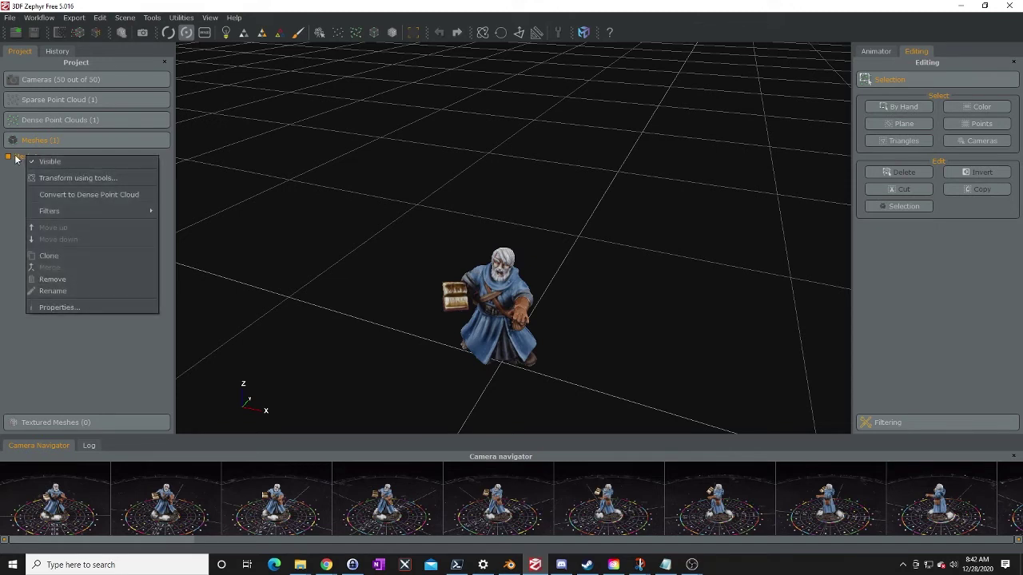
mouse_move(57, 211)
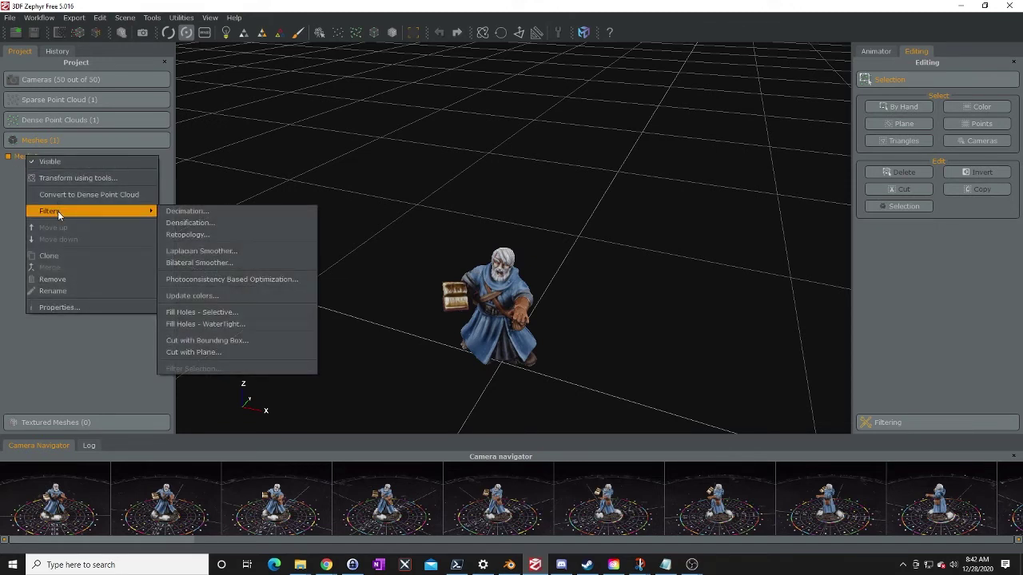
click(199, 236)
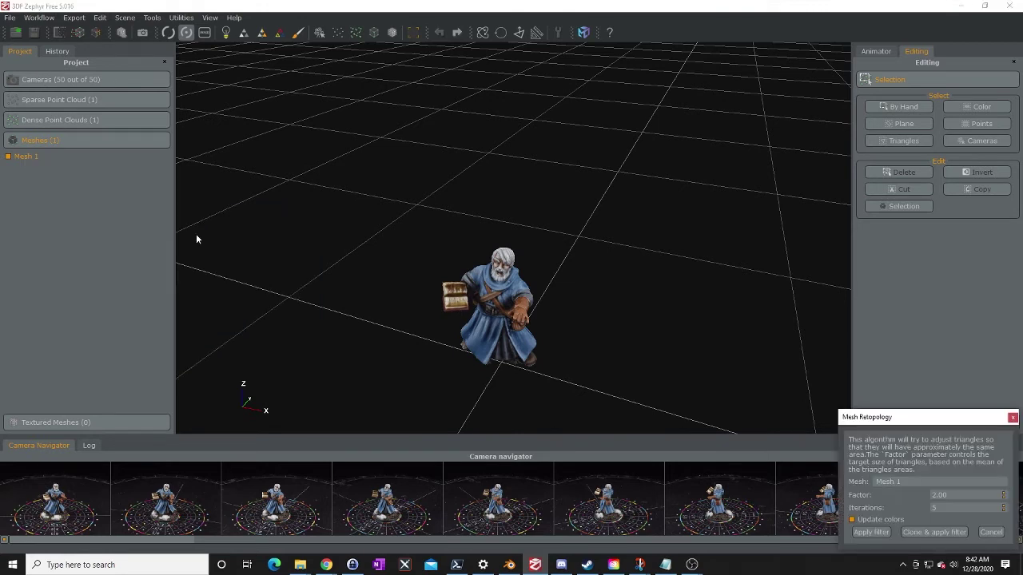
click(936, 531)
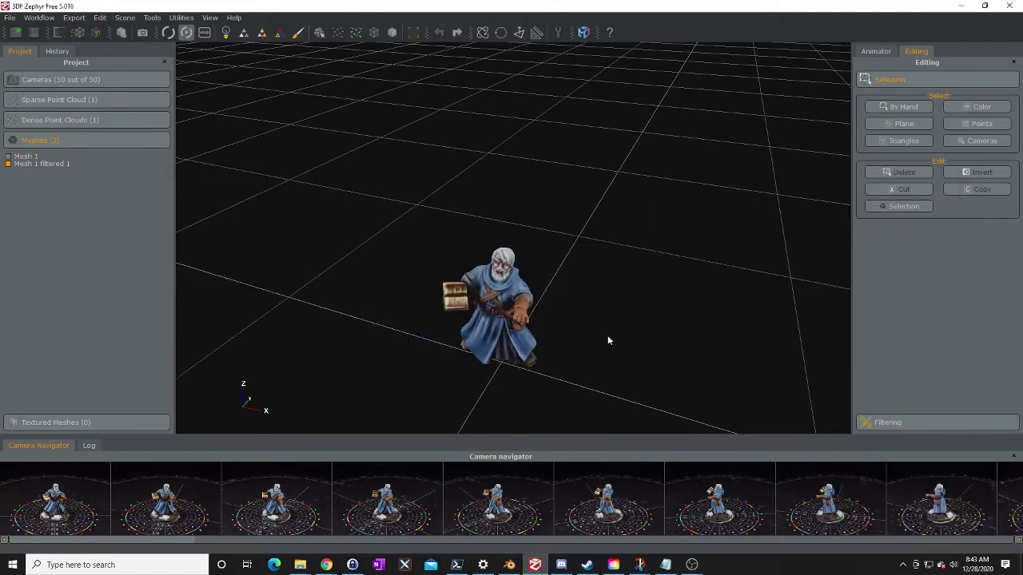
Apply the Decimation filter to a clone of the retopologized mesh with 20000 target vertices.
scroll(620, 341, up, 5)
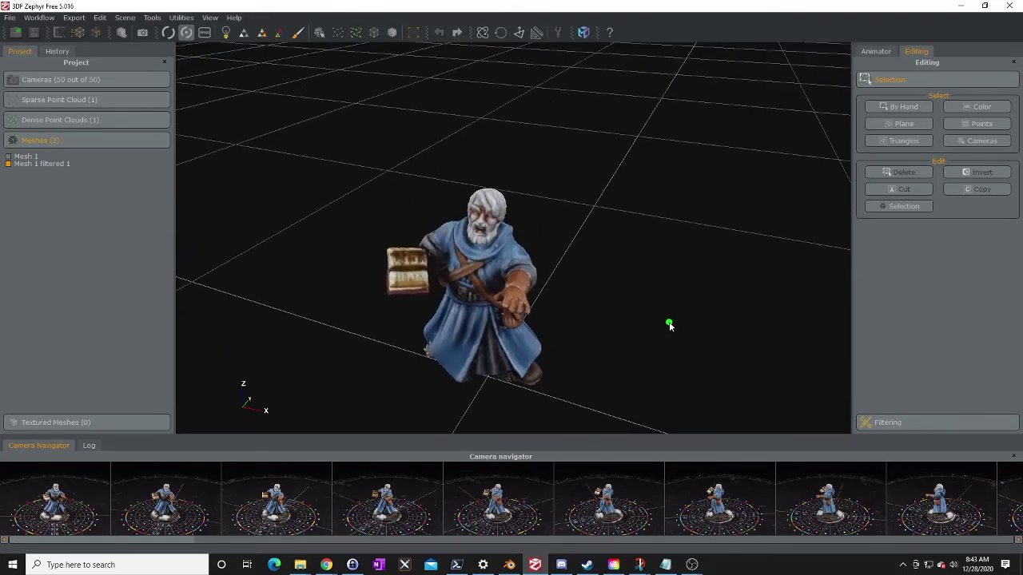
drag(668, 322, 684, 295)
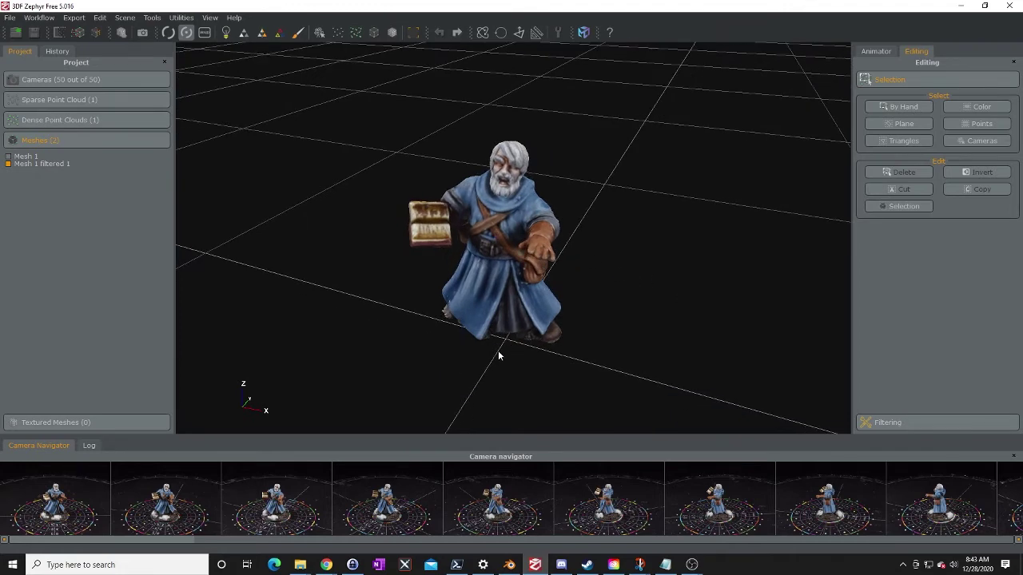
drag(471, 366, 388, 372)
drag(402, 273, 460, 345)
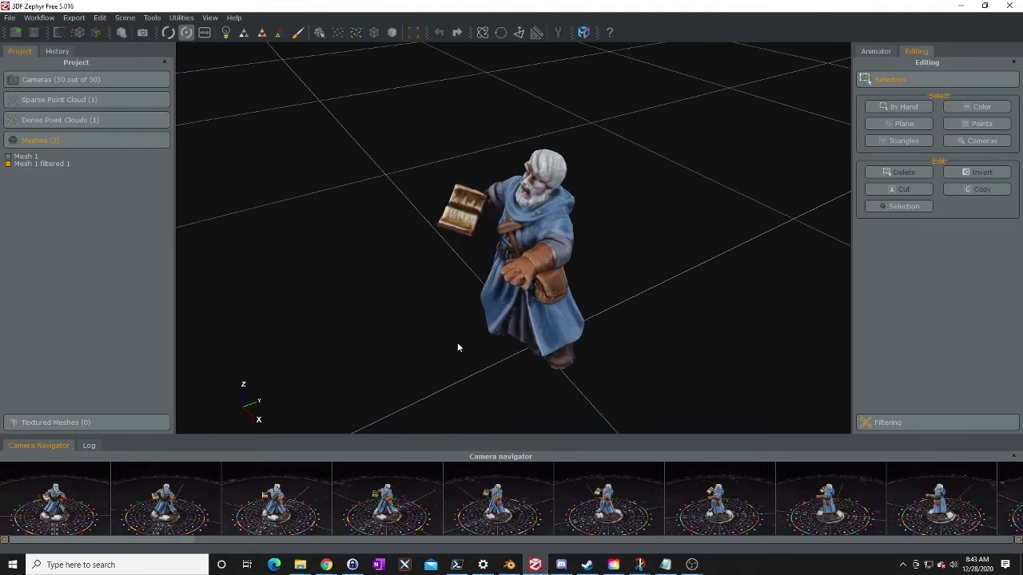
right_click(52, 169)
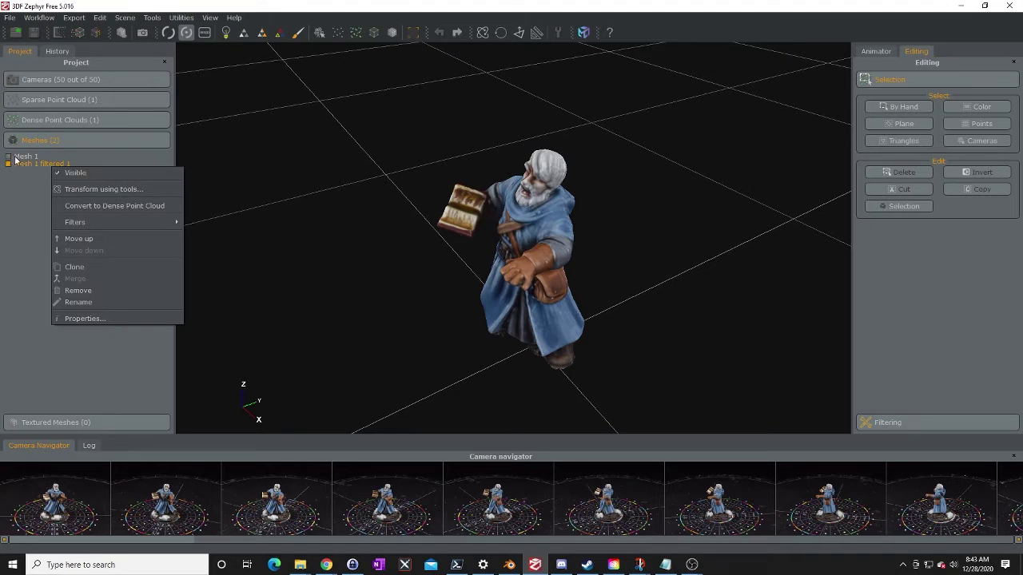
mouse_move(84, 226)
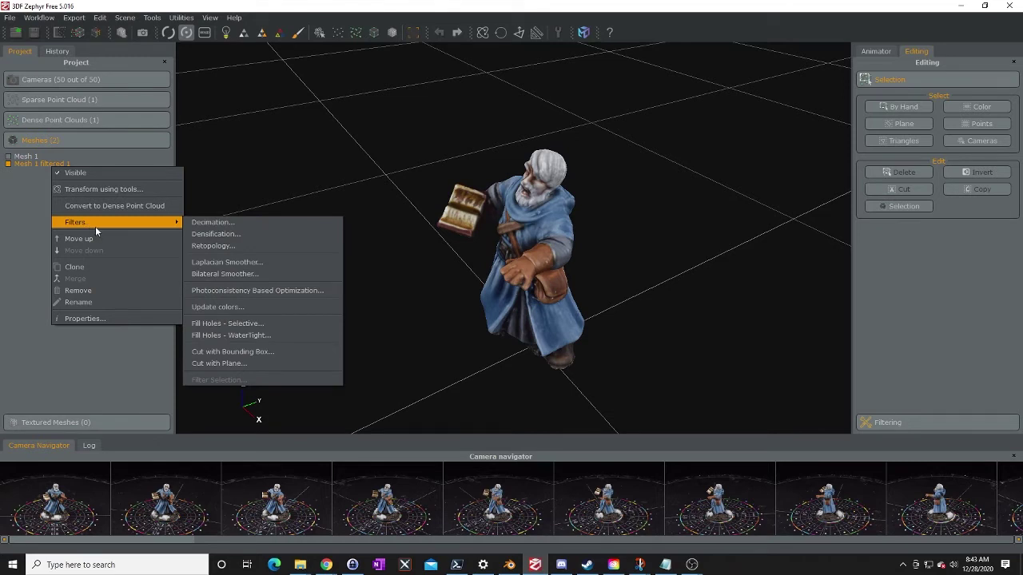
click(187, 223)
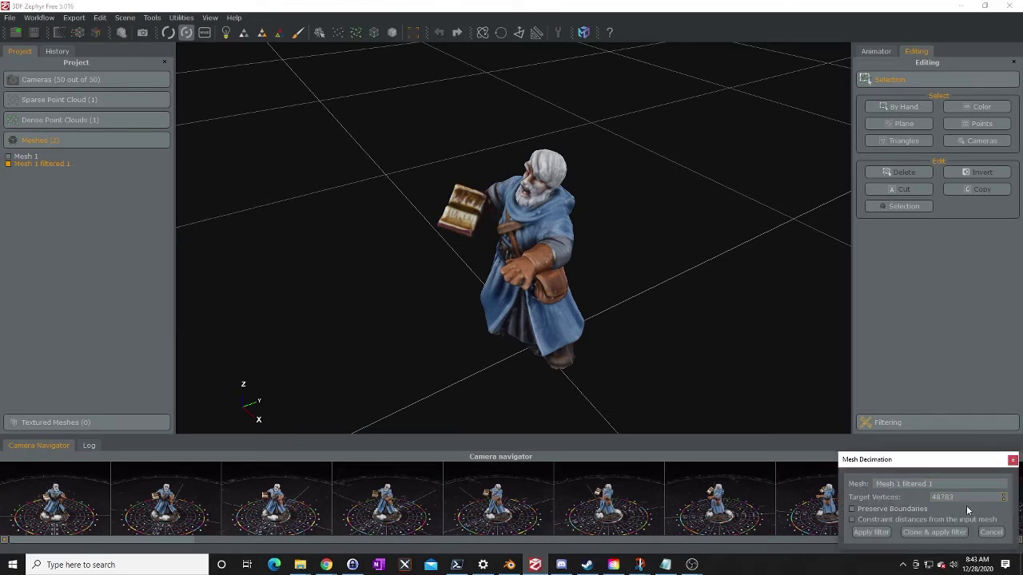
drag(971, 497, 881, 492)
text(20000)
click(941, 533)
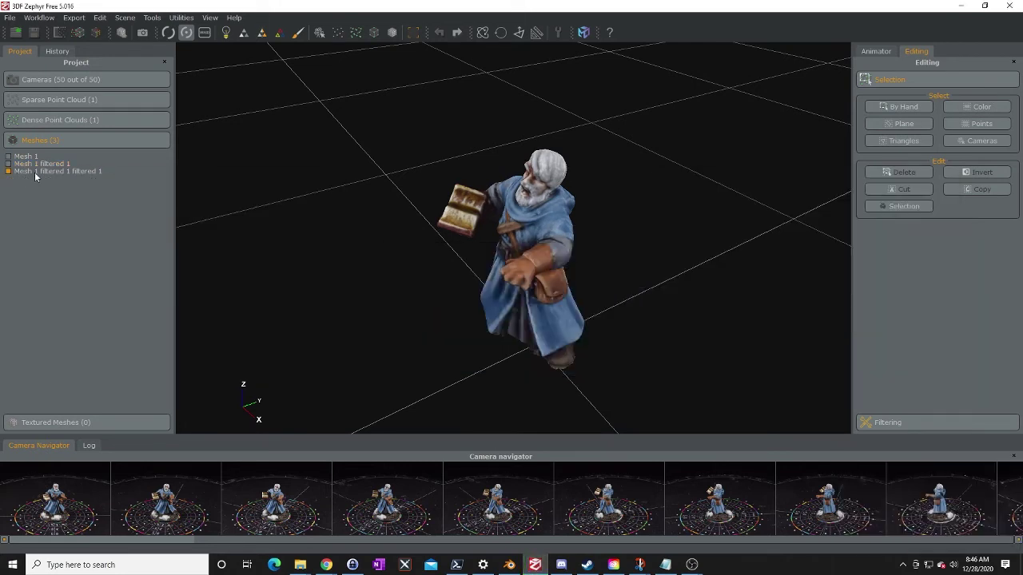
Select the decimated mesh and examine the wizard's surface from the front and side.
drag(438, 358, 427, 357)
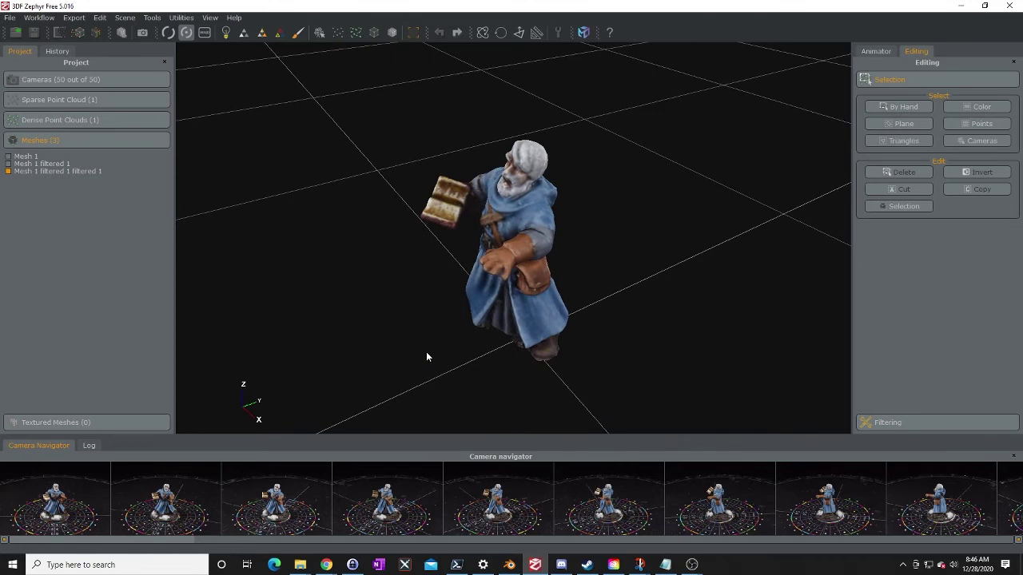
click(54, 171)
right_click(53, 171)
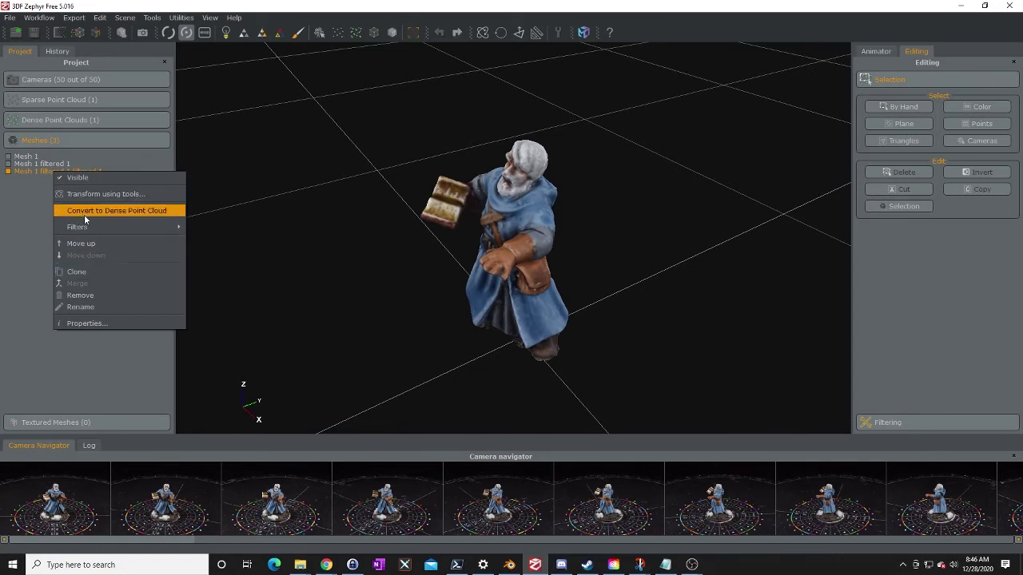
click(1, 205)
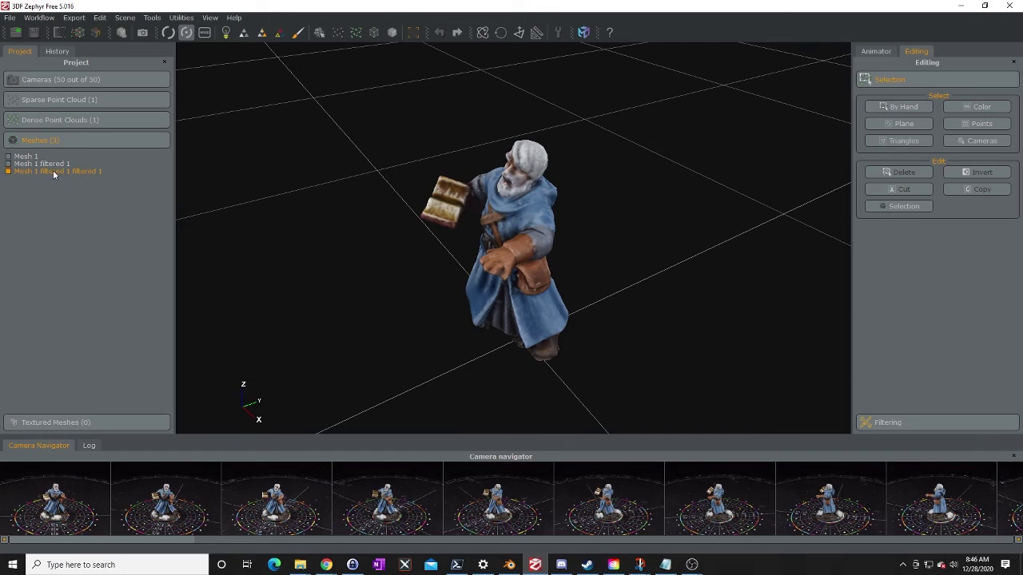
drag(385, 334, 484, 370)
drag(520, 328, 431, 174)
drag(426, 320, 513, 302)
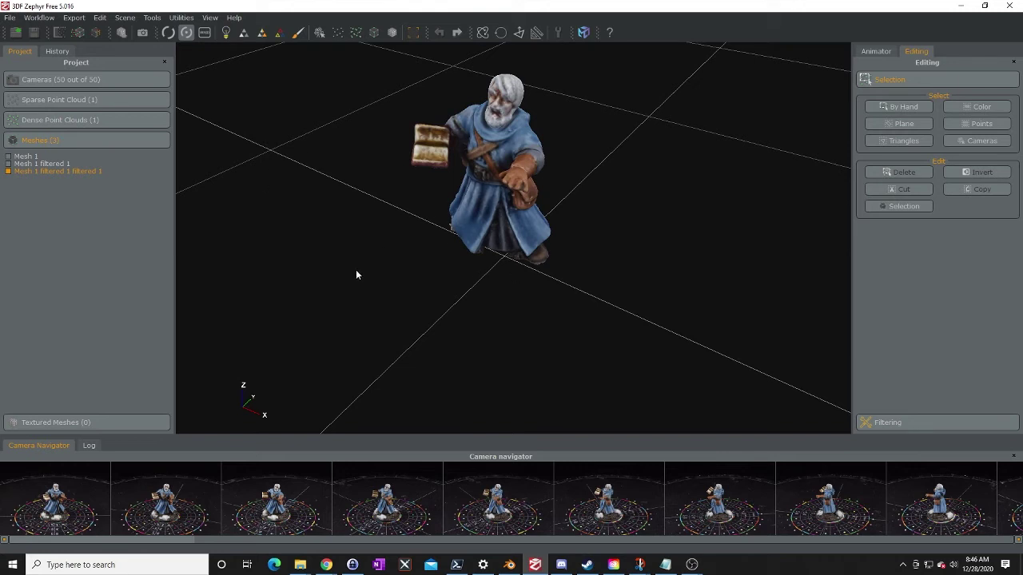
Set up textured mesh generation for the decimated mesh with all cameras, one 2048x2048 texture and 90% image resolution.
click(39, 19)
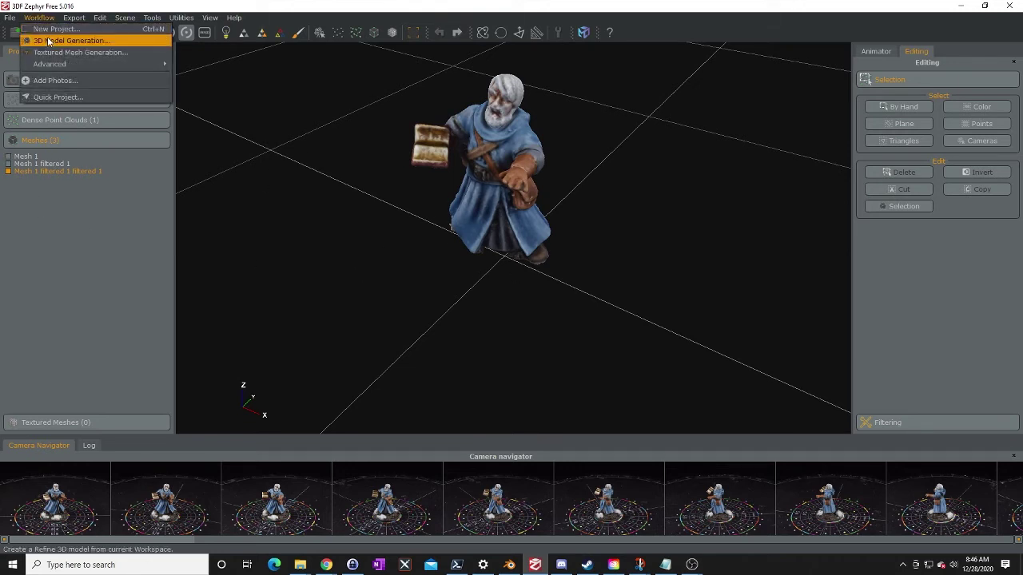
click(59, 55)
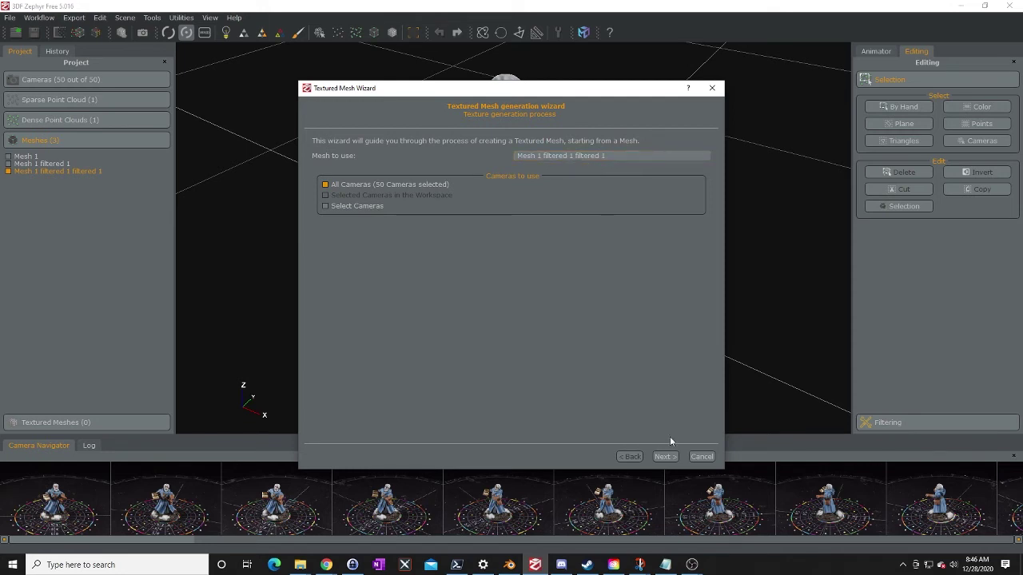
click(666, 456)
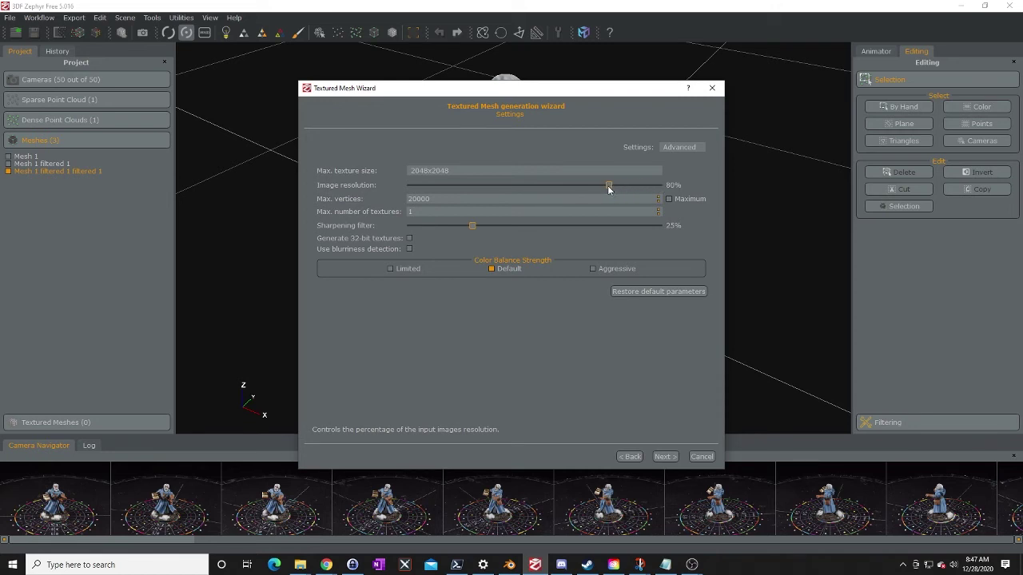
drag(608, 185, 610, 186)
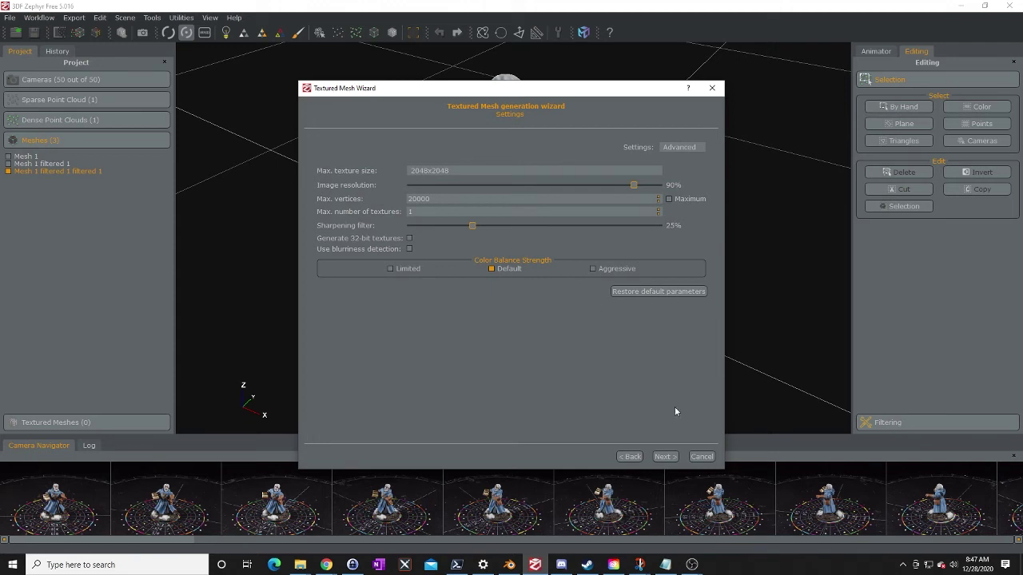
click(665, 457)
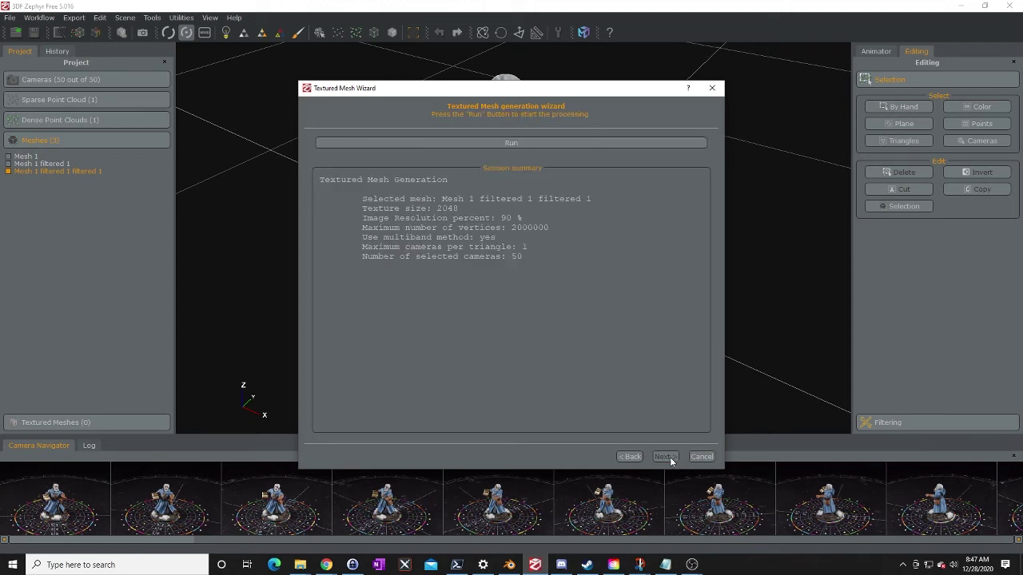
Run the textured mesh generation, toggling the log and system info displays during processing, and finish the wizard.
click(515, 146)
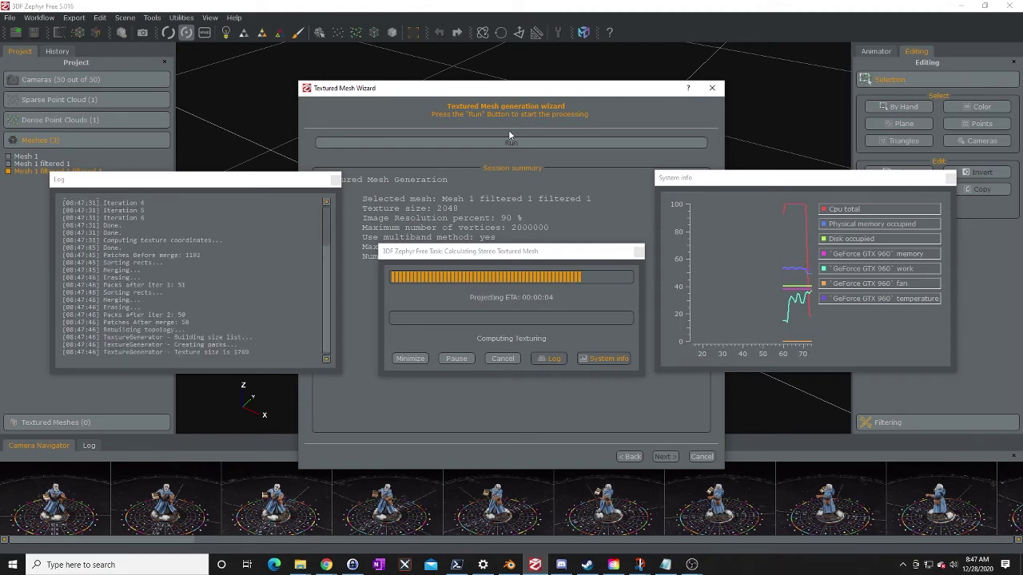
click(552, 358)
click(556, 358)
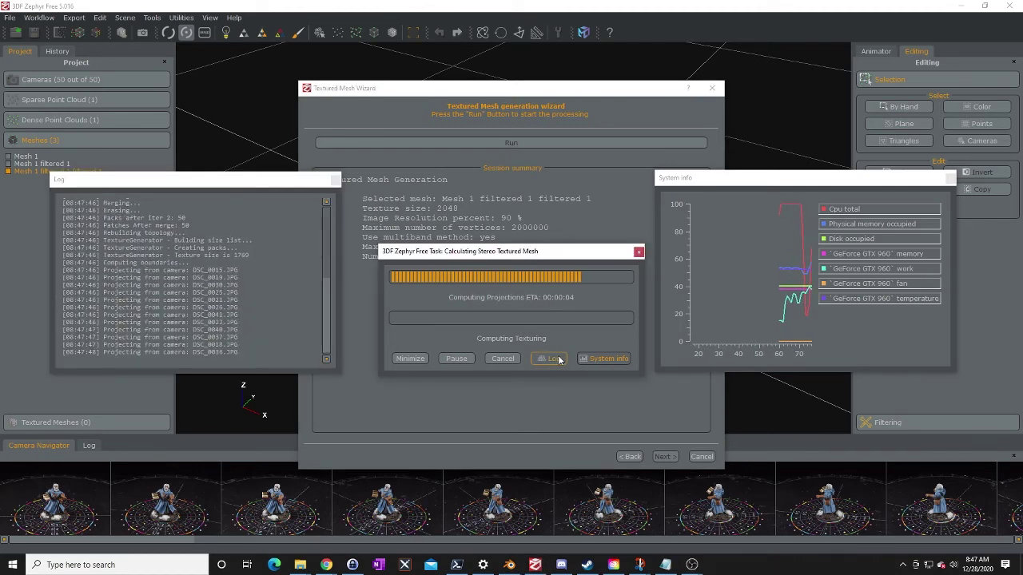
click(591, 362)
click(588, 360)
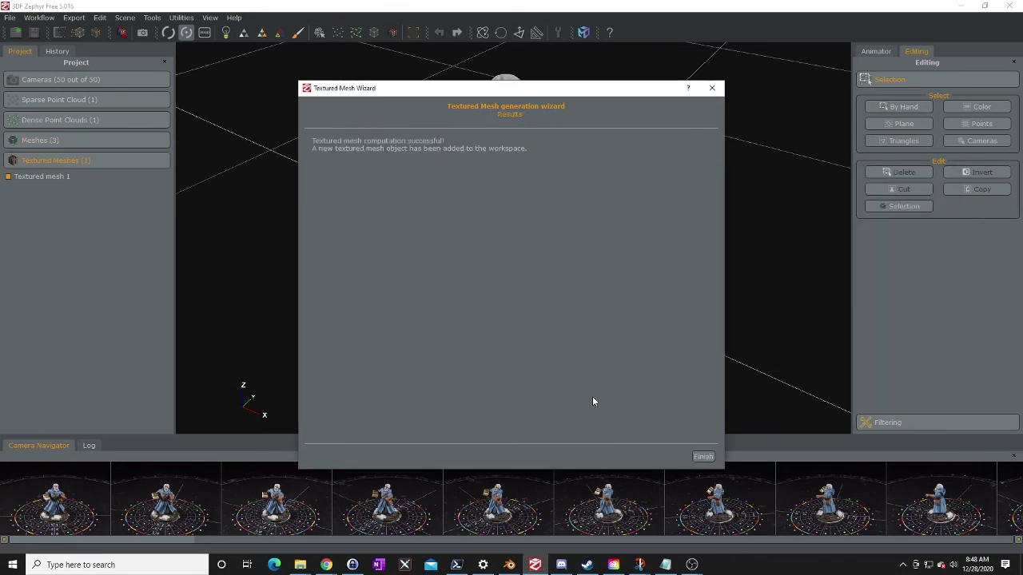
click(703, 456)
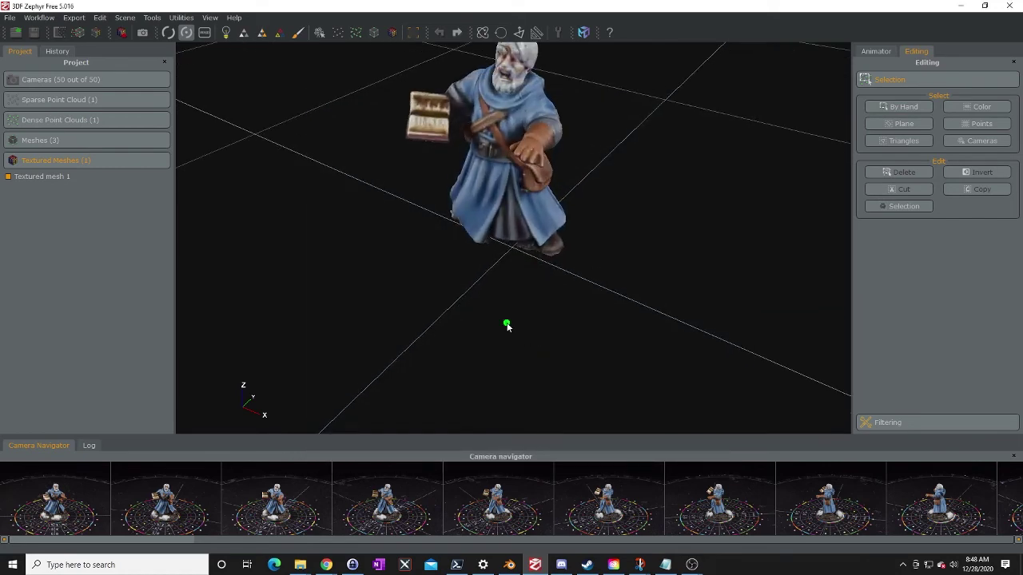
Examine the textured wizard mesh from the front and sides, including the robe, book and face.
drag(521, 404, 491, 383)
drag(566, 358, 615, 357)
scroll(557, 346, up, 2)
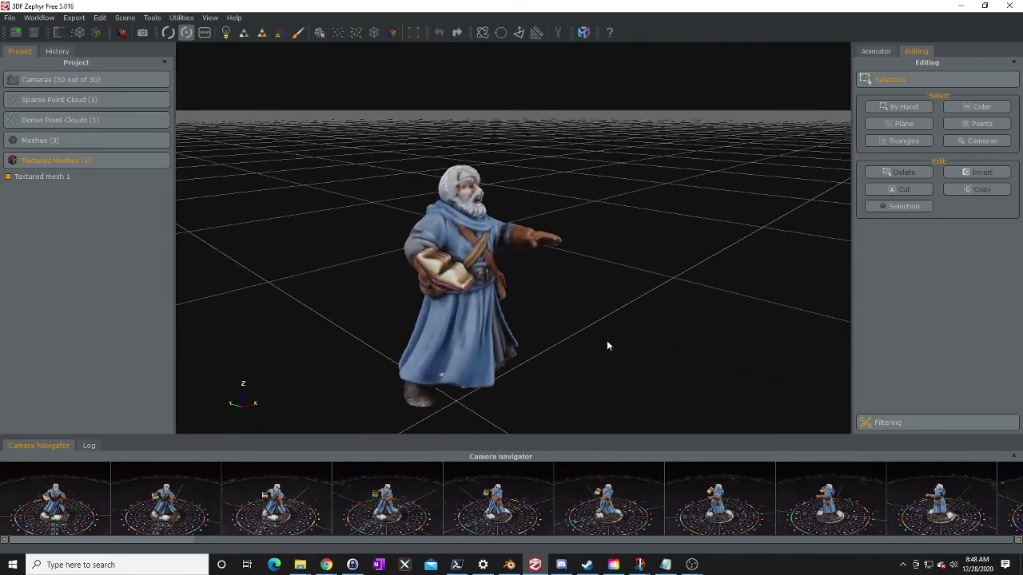
drag(540, 400, 401, 382)
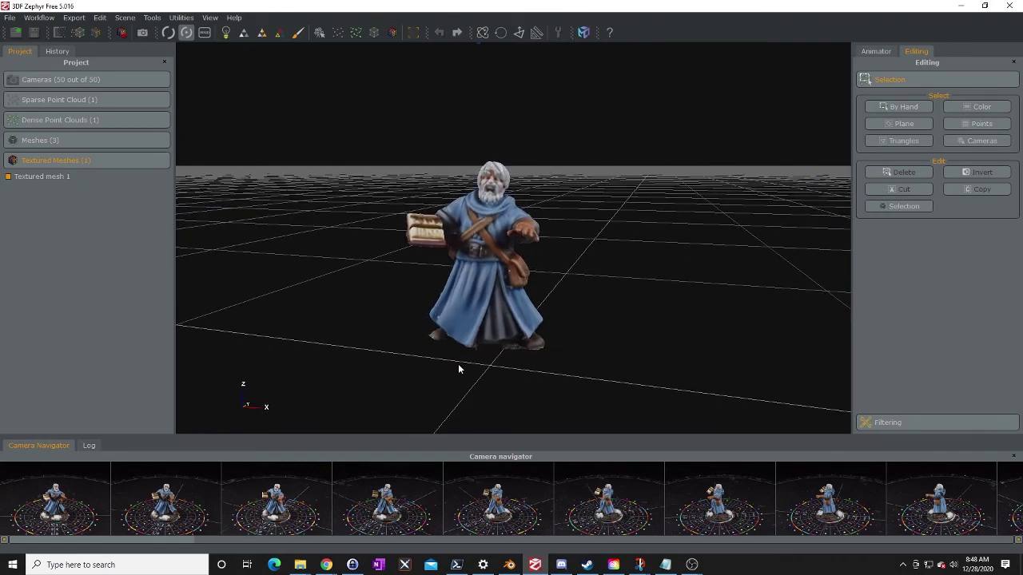
drag(459, 369, 504, 381)
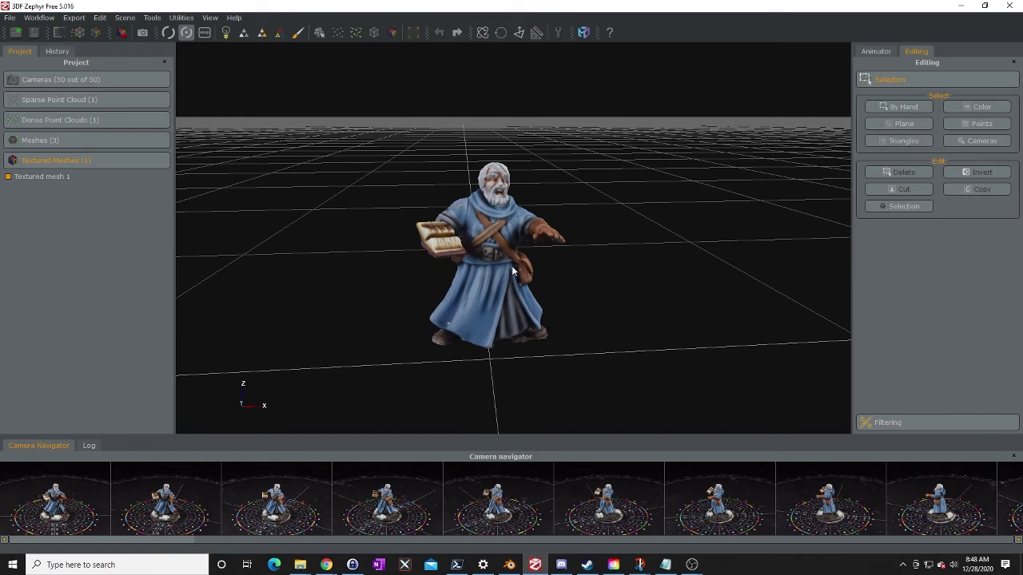
drag(528, 309, 433, 350)
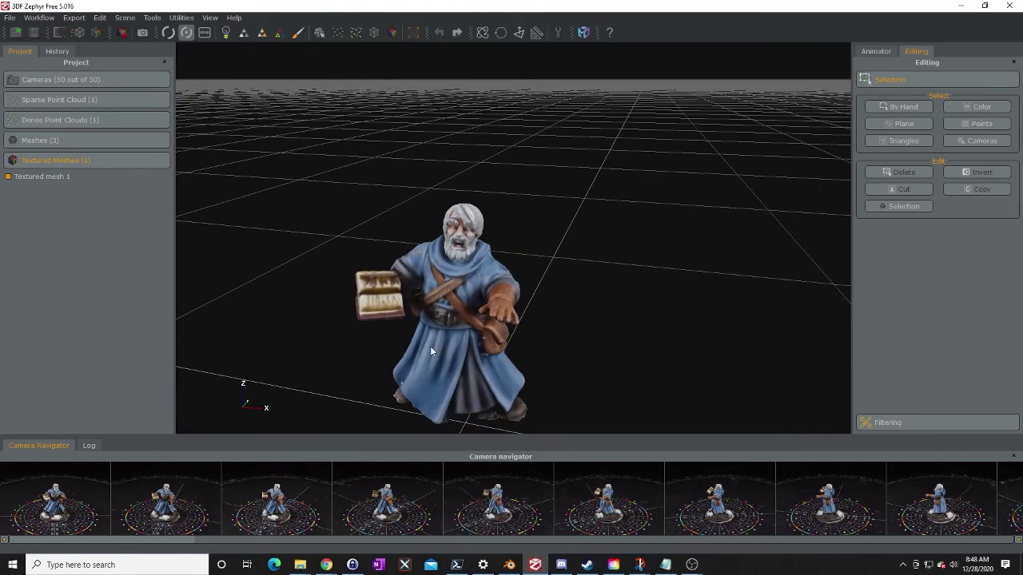
Set up the export of the textured mesh as Obj/Mtl with a single texture rescaled to 2048.
right_click(52, 175)
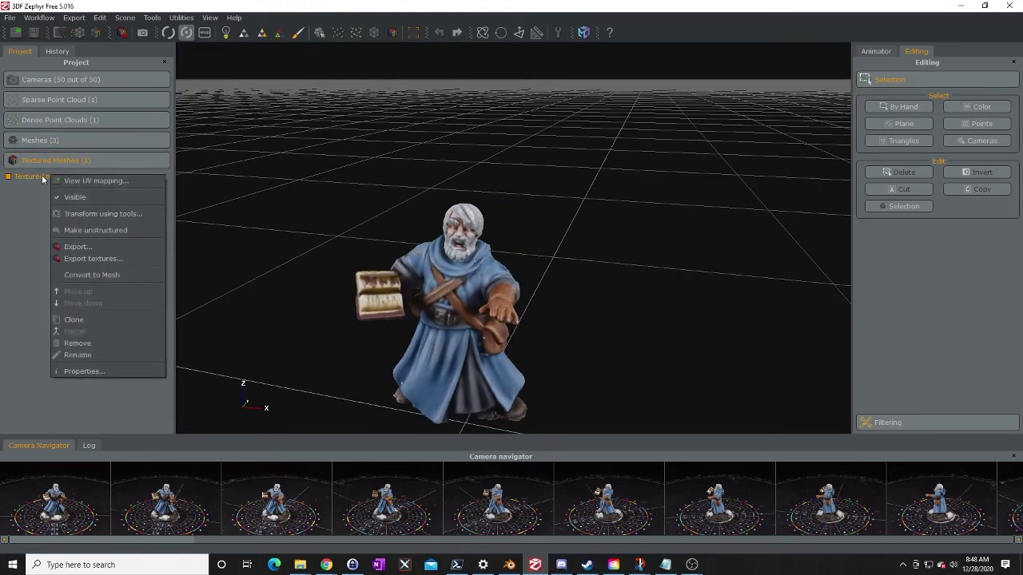
click(84, 248)
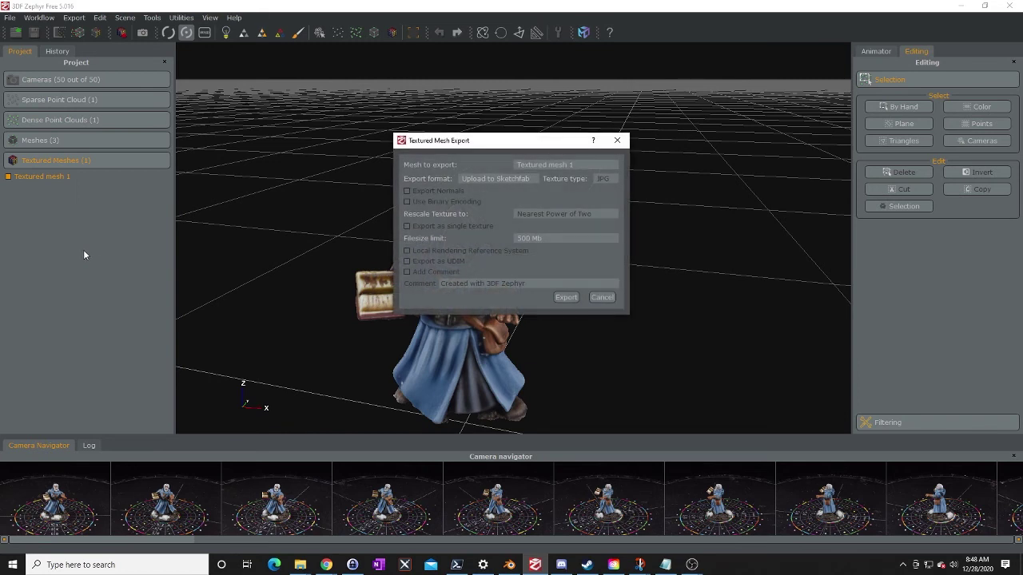
click(479, 178)
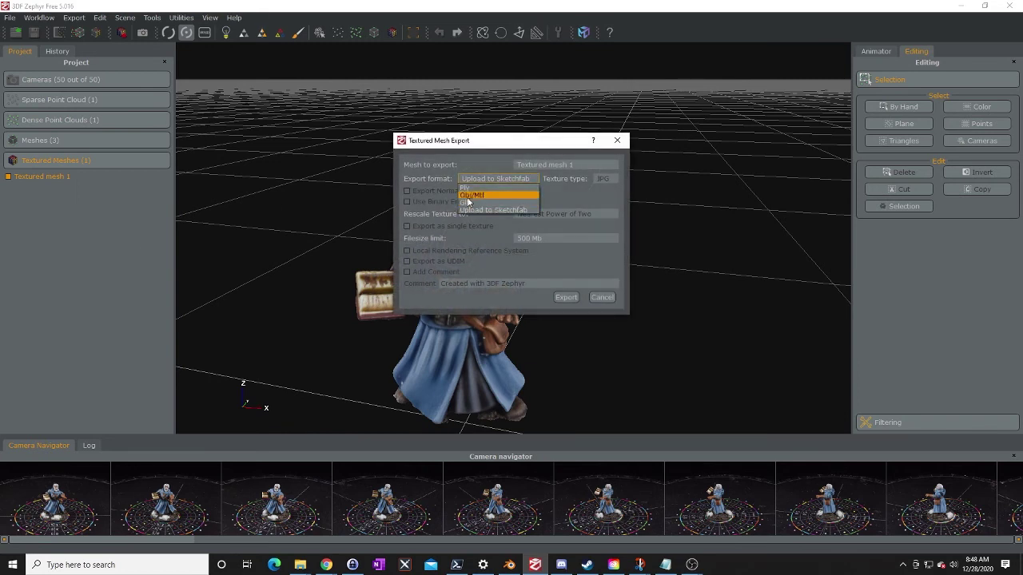
click(478, 197)
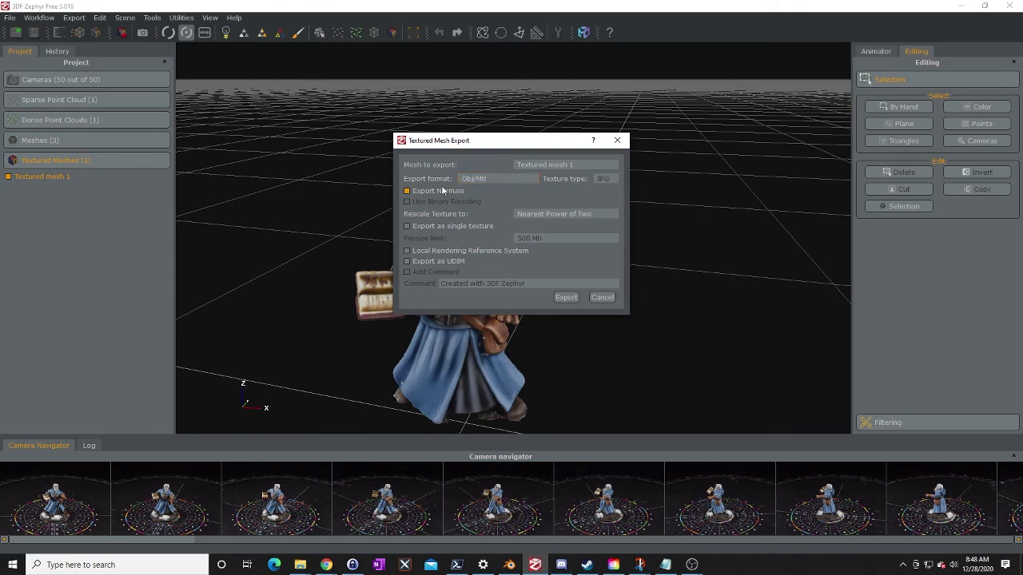
click(407, 226)
click(541, 215)
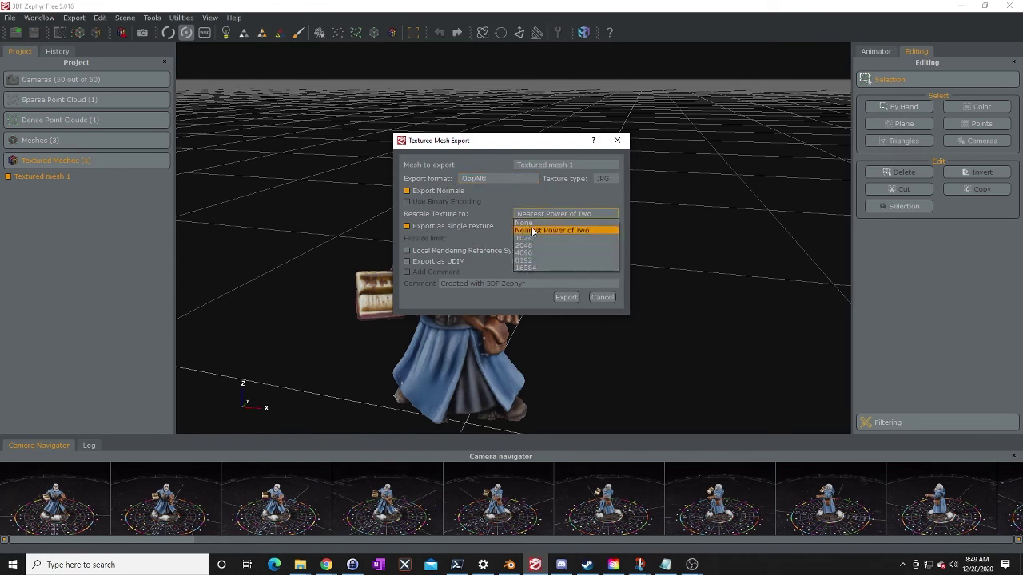
click(516, 241)
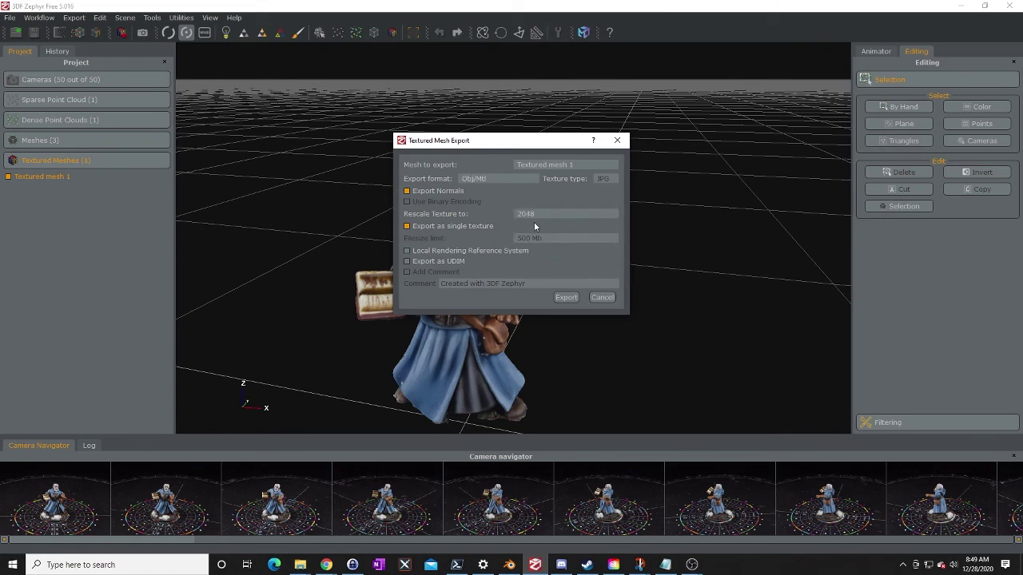
Export the textured mesh as wizard_a into the Fantasy\Humans\Wizards folder of miniPhotoGrammerty.
click(564, 296)
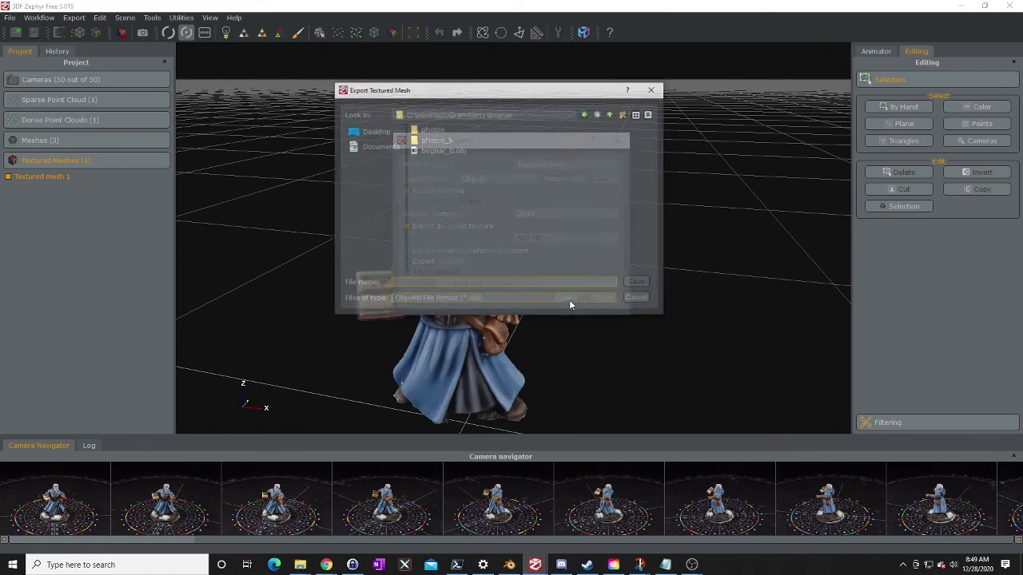
click(612, 115)
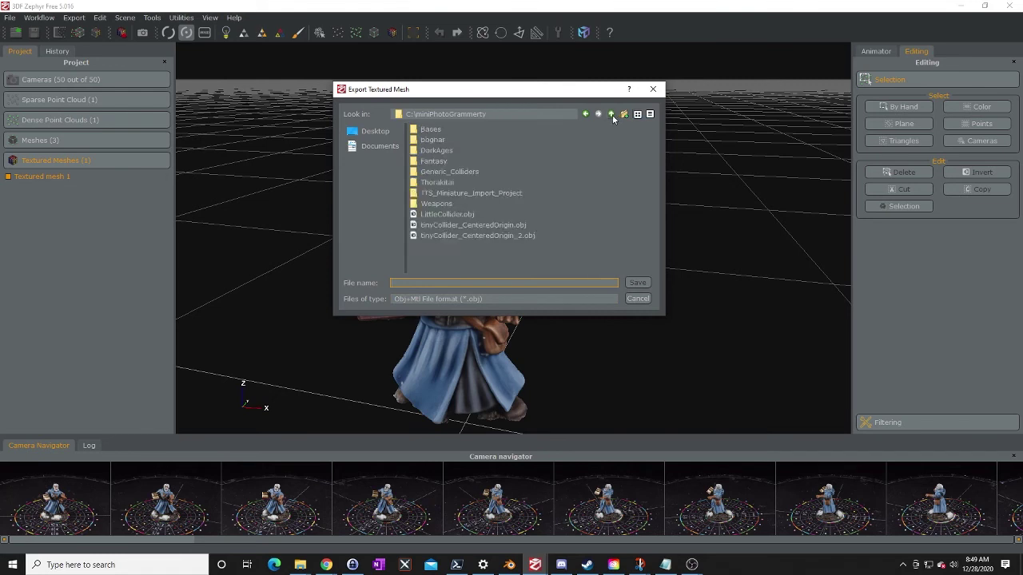
double_click(432, 161)
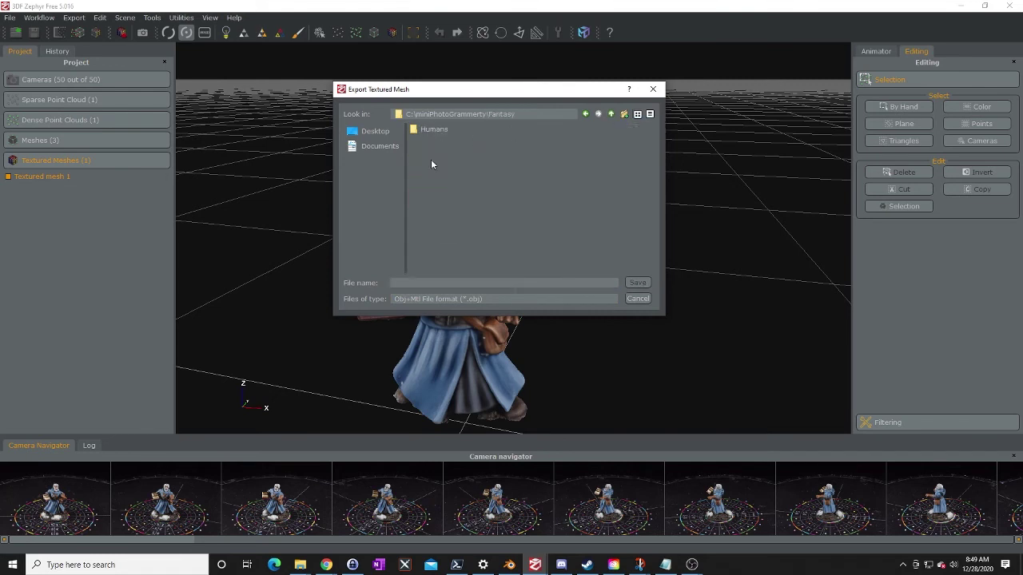
double_click(435, 131)
double_click(436, 130)
click(414, 282)
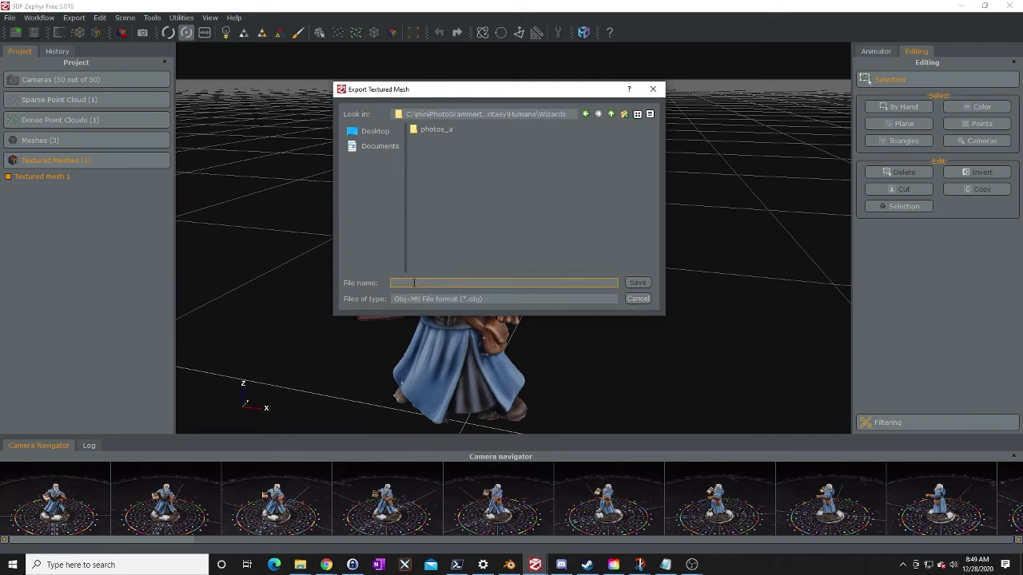
text(wizard_a)
click(632, 281)
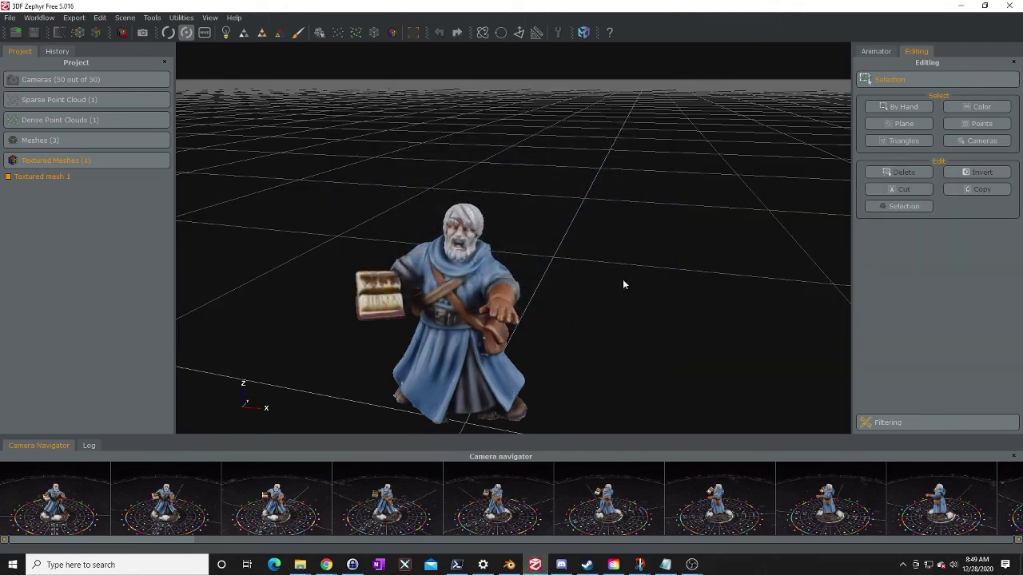
Inspect the exported wizard's textured surface from the front, both sides and at different distances.
scroll(592, 293, down, 2)
right_drag(579, 322, 606, 272)
scroll(613, 320, up, 3)
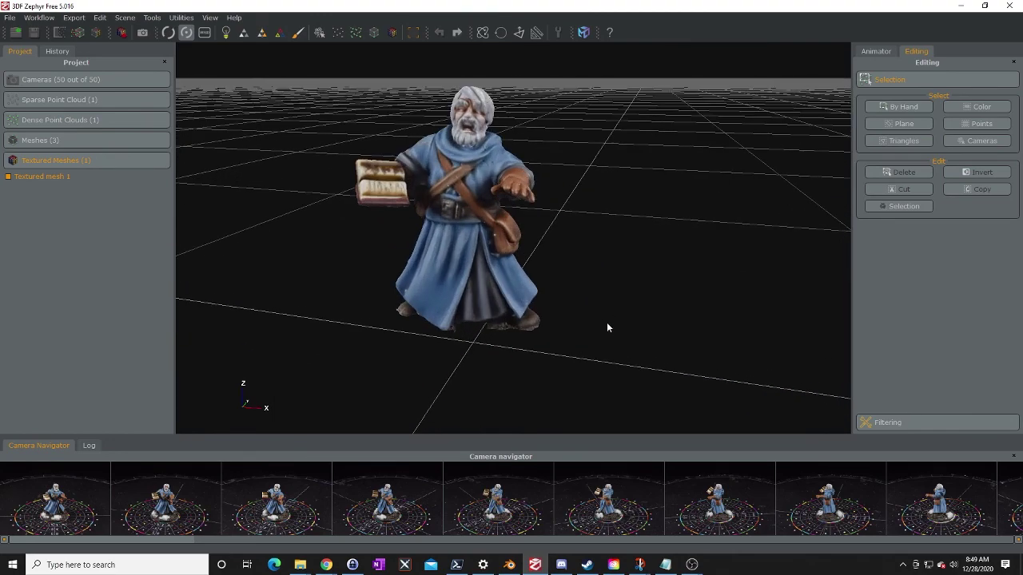
drag(582, 327, 742, 332)
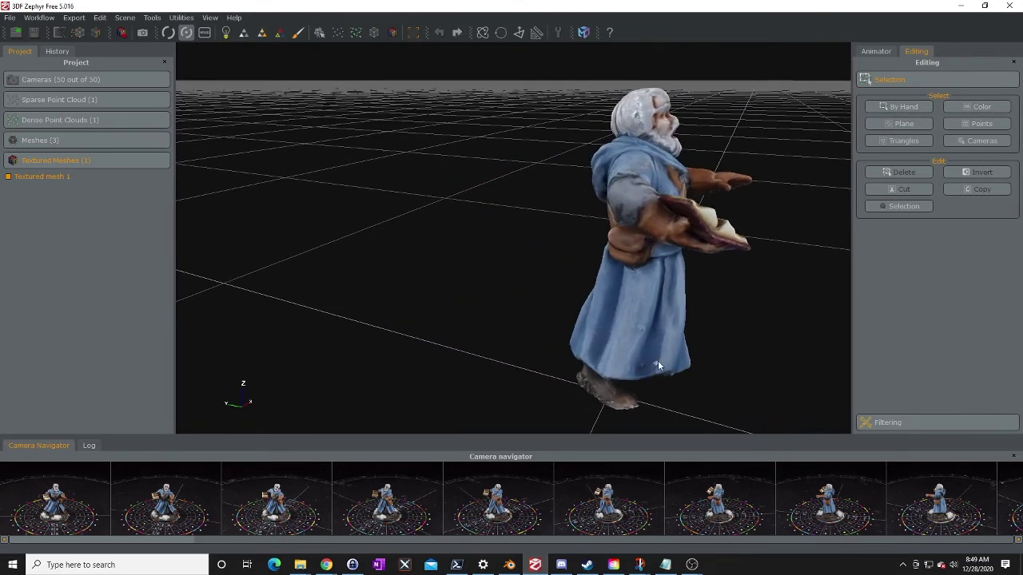
drag(667, 365, 405, 349)
drag(337, 338, 417, 321)
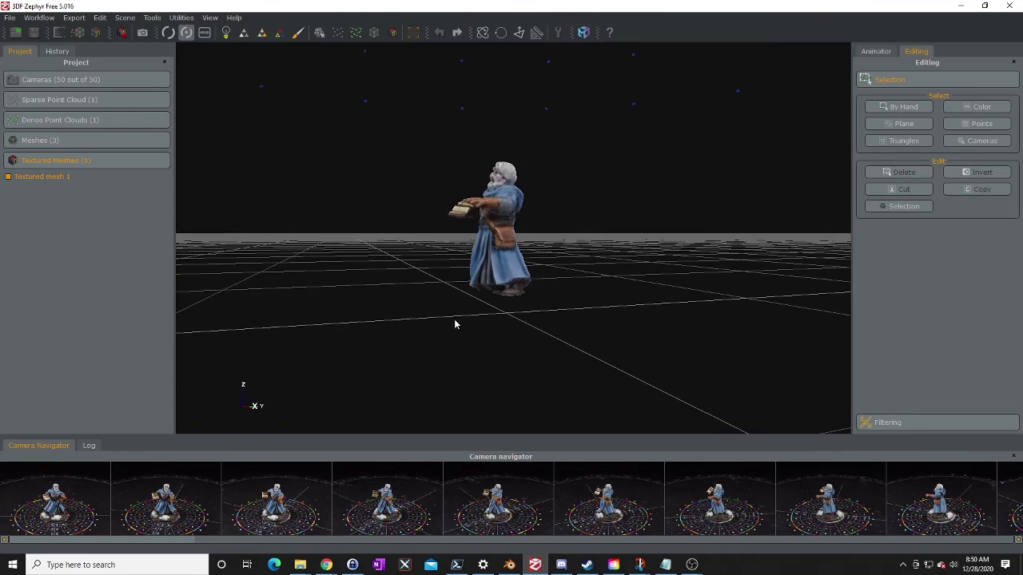
drag(398, 313, 474, 387)
scroll(473, 386, up, 4)
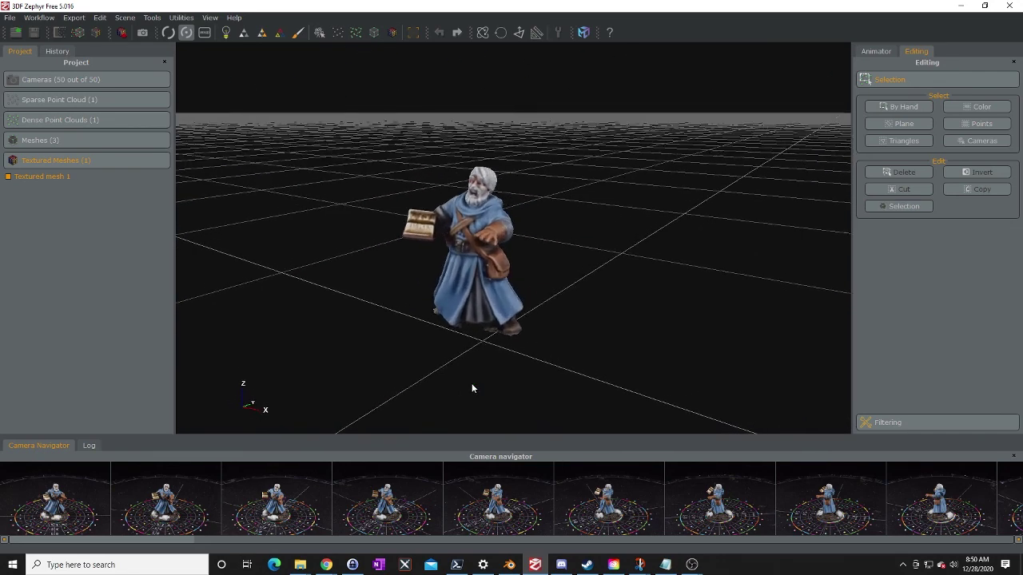
drag(444, 379, 421, 382)
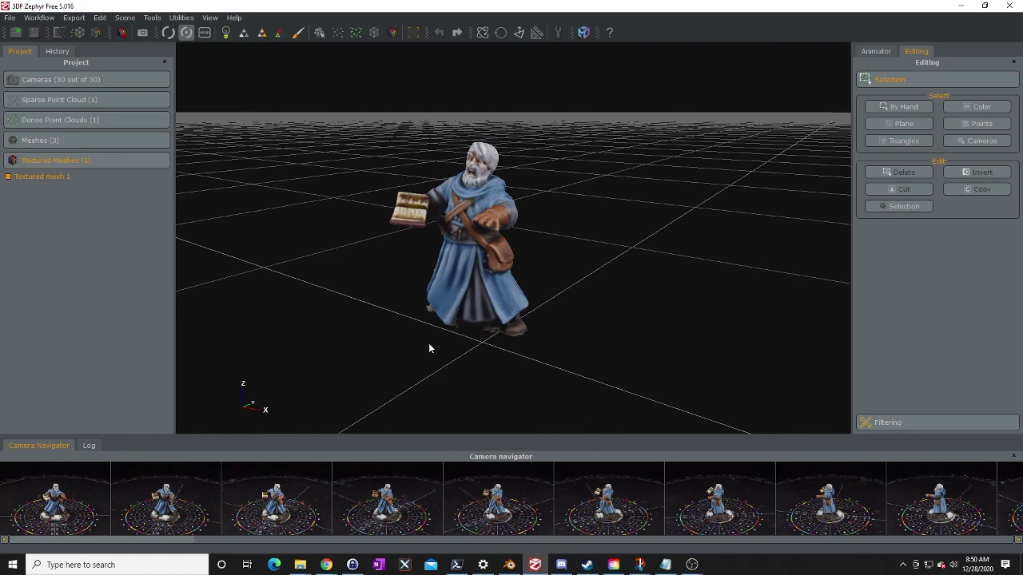
drag(429, 345, 452, 332)
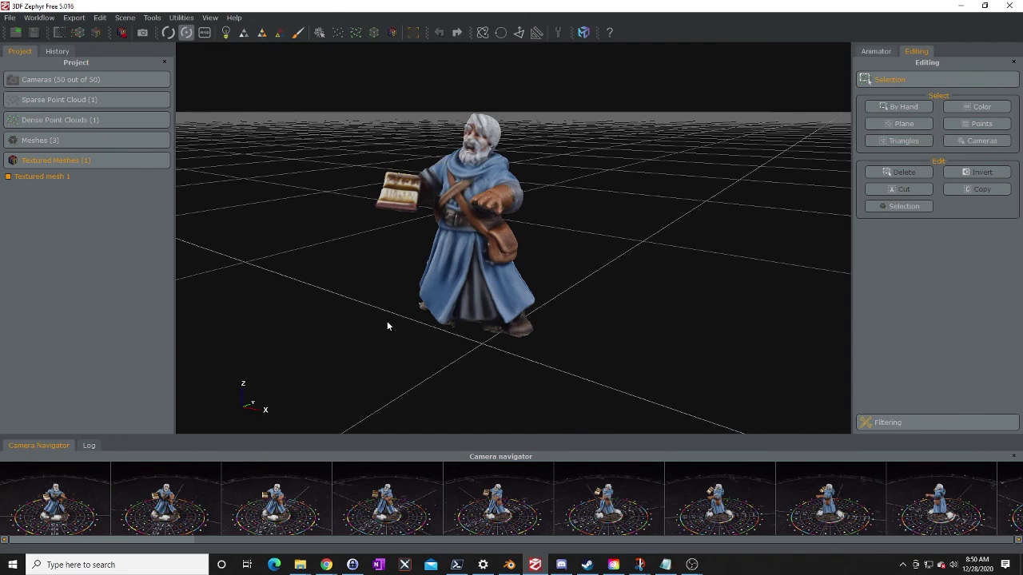
drag(387, 322, 392, 331)
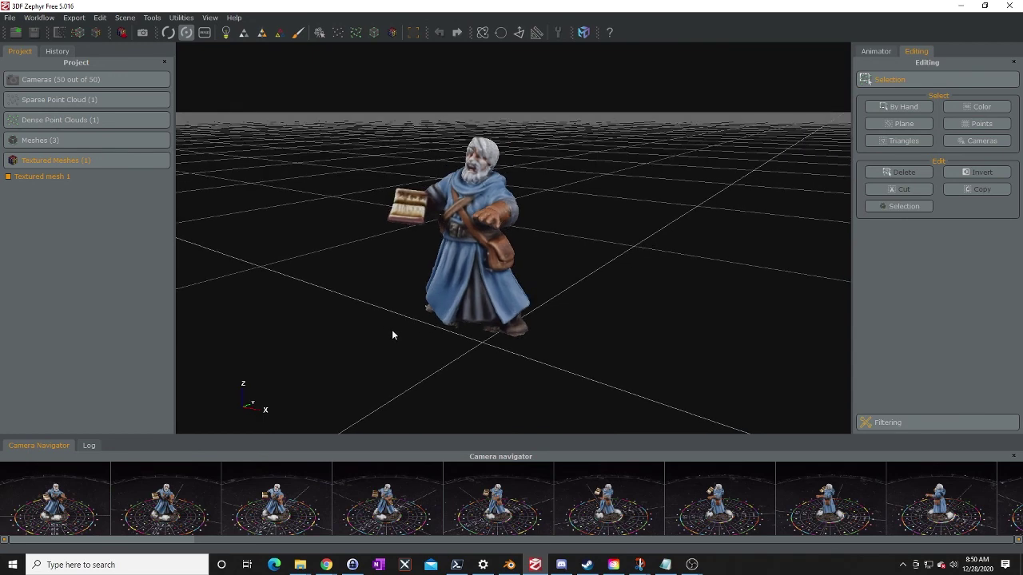